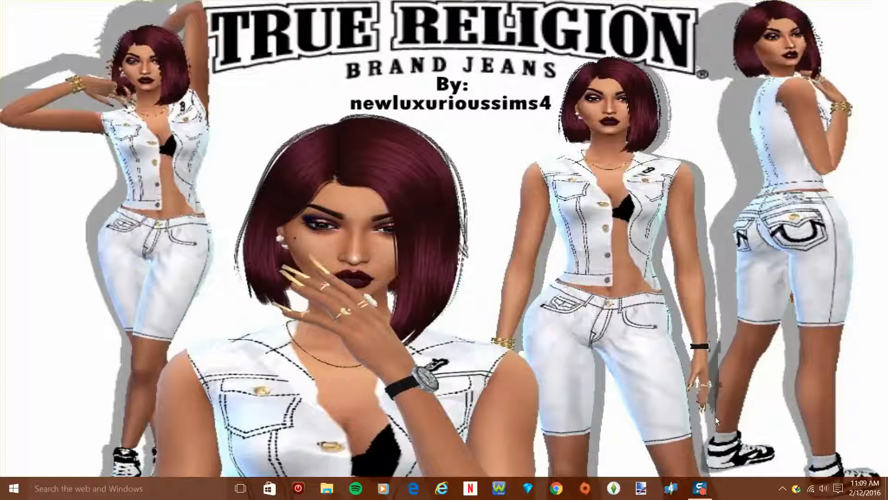
- Launch Sims 4 Studio and paint.net
click(671, 489)
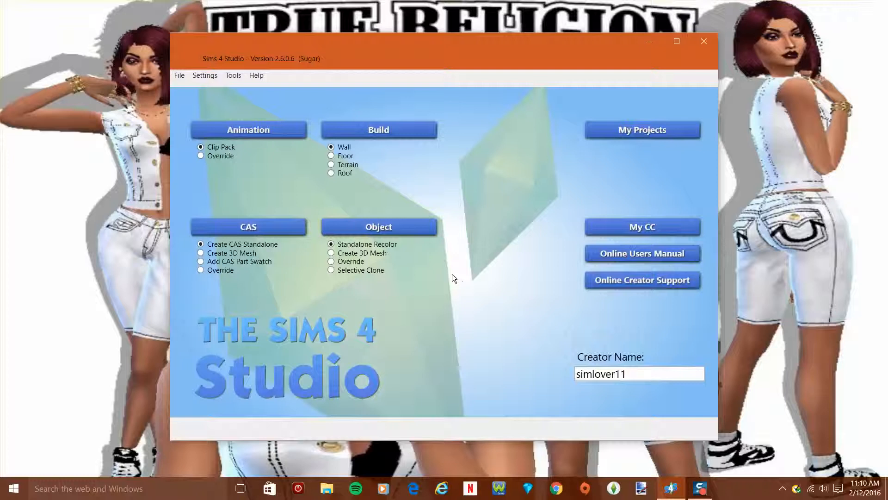
click(641, 491)
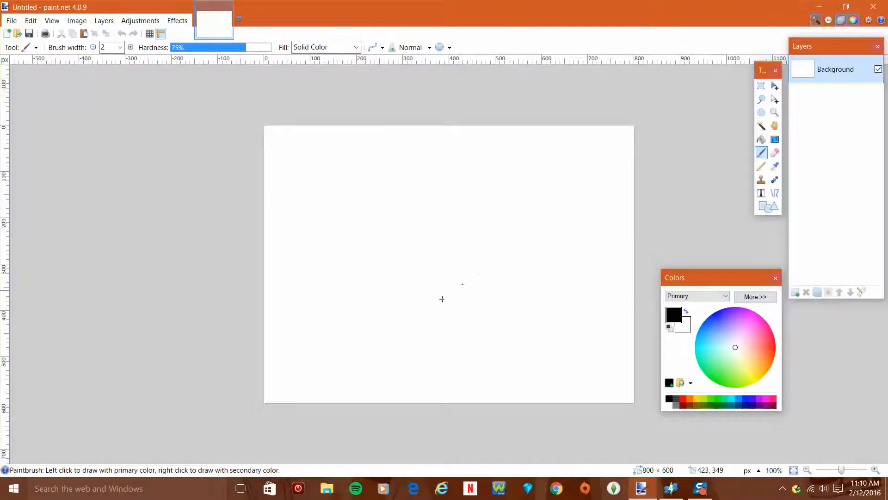
- Open the skin texture cFokq0I.png from the Desktop folder as an image in paint.net
click(331, 491)
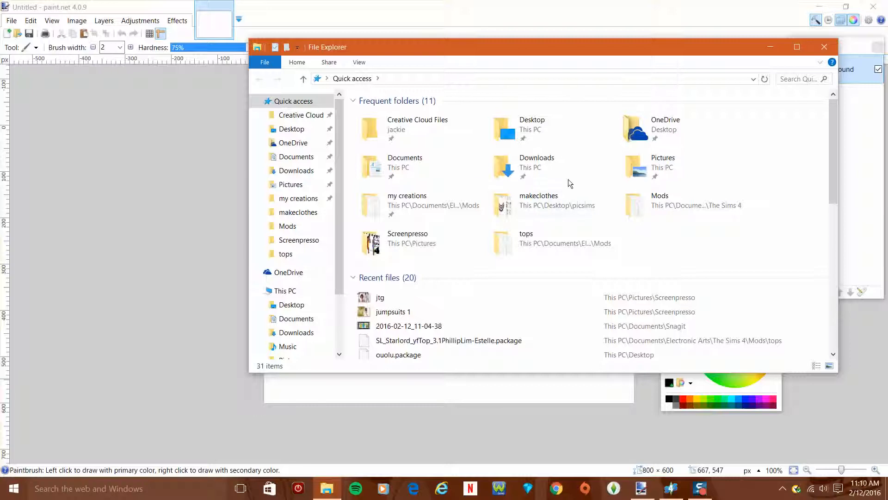
double_click(531, 137)
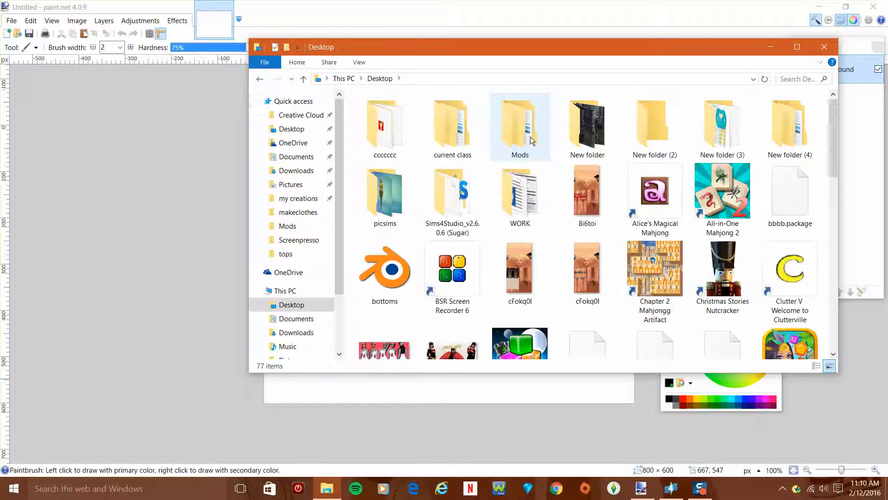
drag(587, 273, 95, 194)
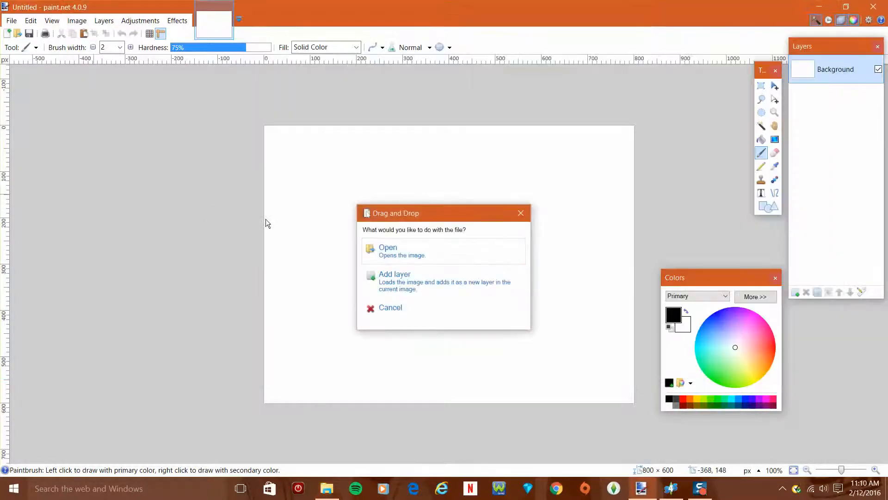
click(404, 251)
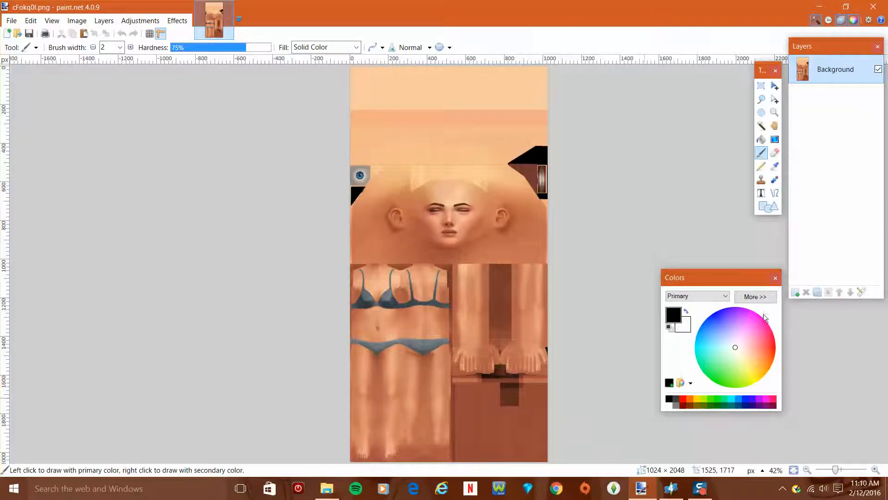
- Switch to Internet Explorer and search Google Images for "logo"
click(443, 489)
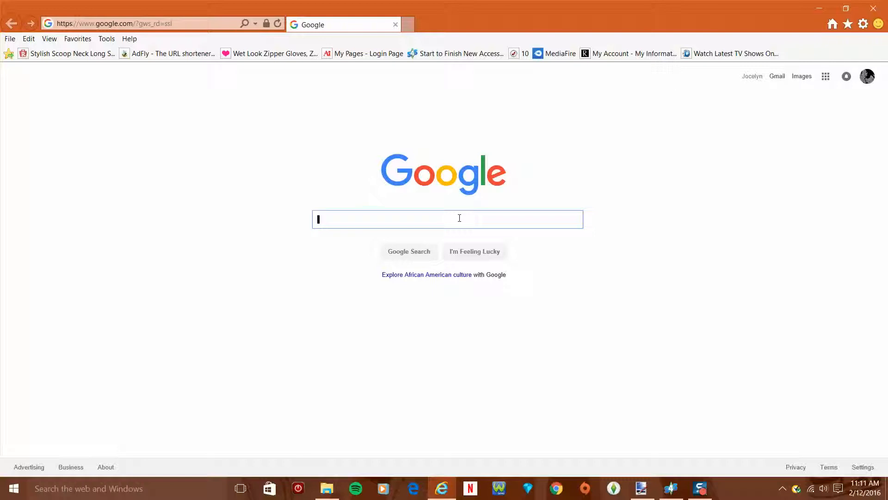
text(lo)
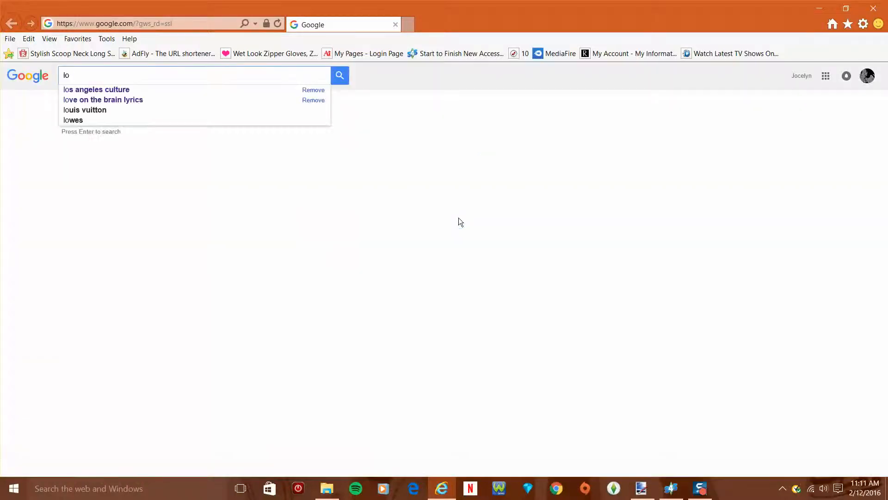
text(go)
key(Return)
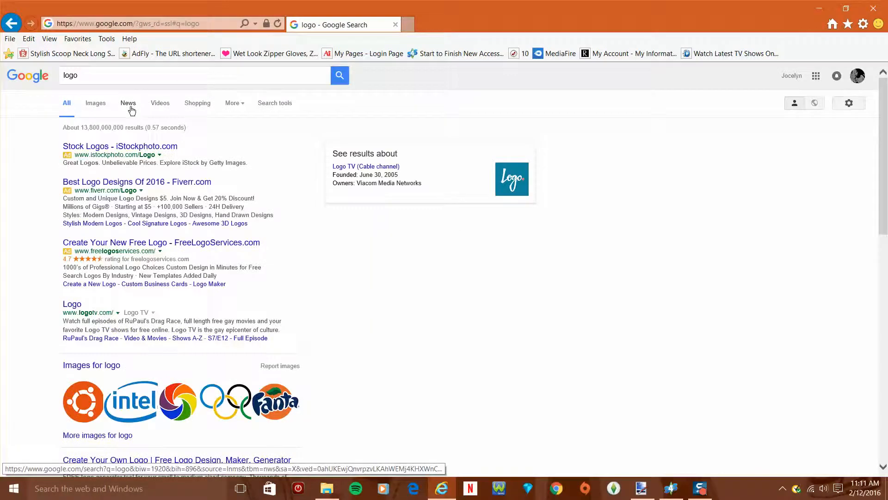
click(105, 104)
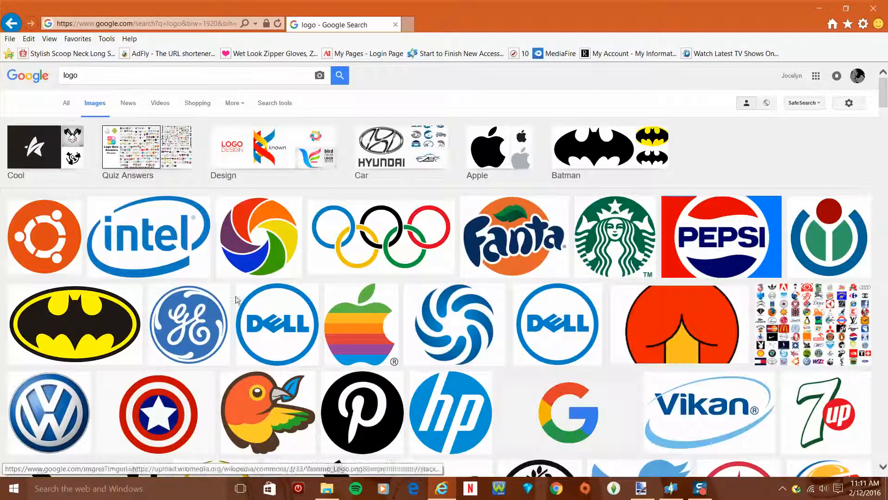
- Browse the logo image results for artwork that could be used on clothing
scroll(237, 300, down, 3)
scroll(237, 300, down, 3)
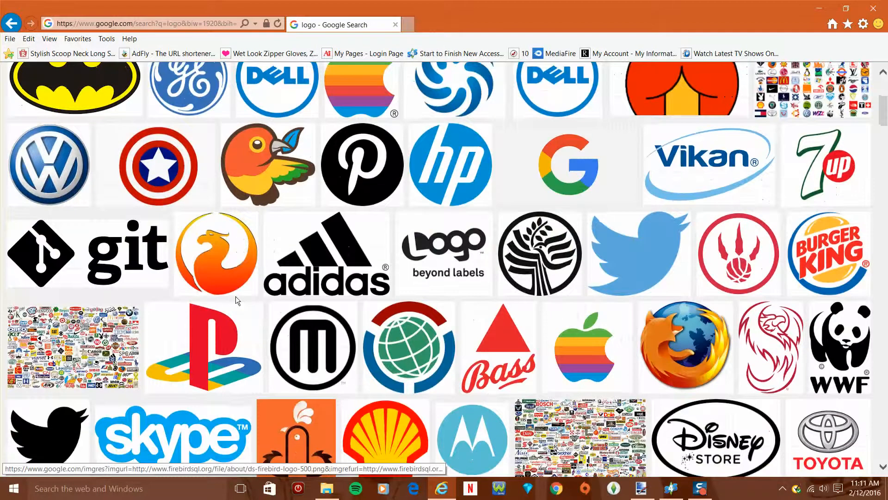
scroll(235, 297, down, 3)
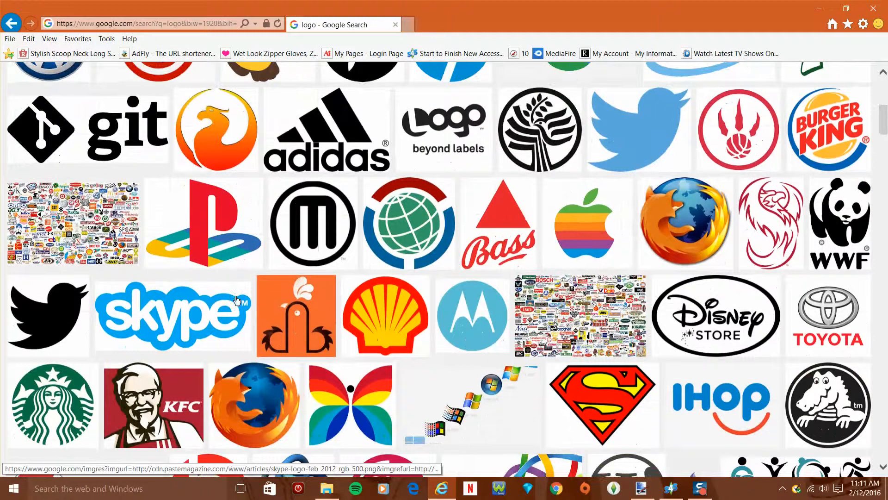
scroll(237, 300, down, 3)
scroll(237, 300, down, 3)
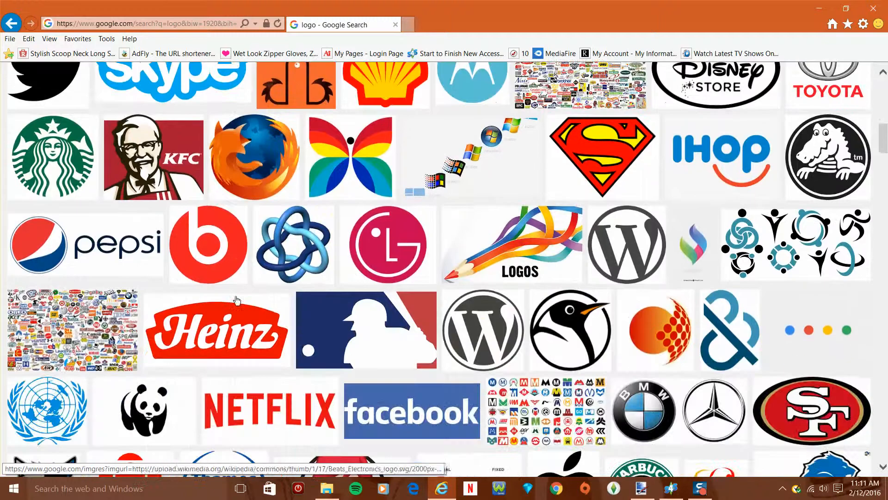
scroll(249, 310, down, 3)
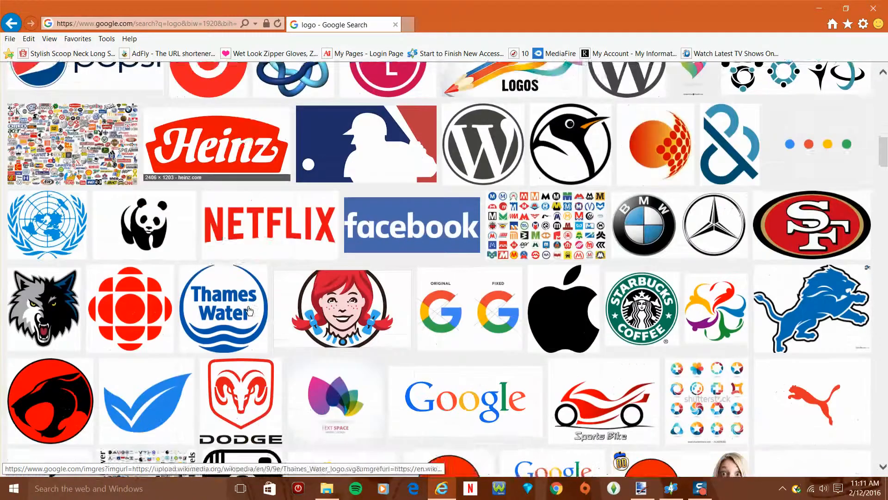
scroll(249, 310, down, 4)
scroll(249, 310, down, 8)
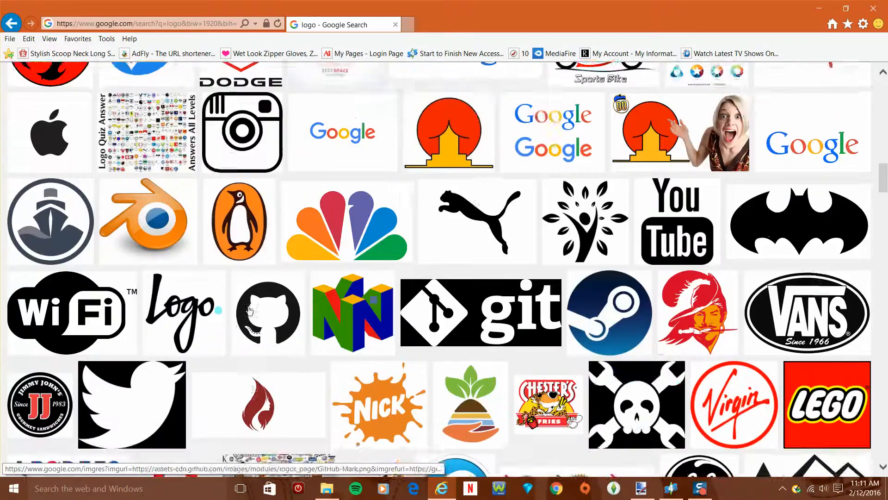
scroll(249, 310, down, 5)
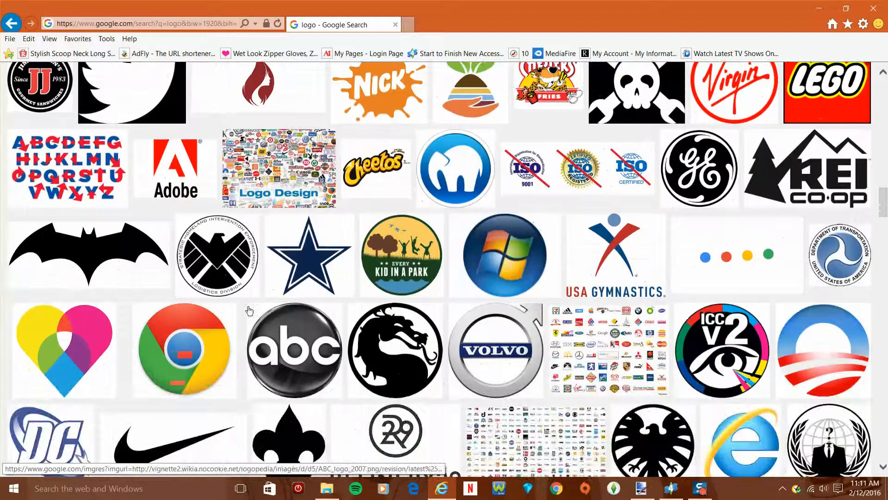
key(Home)
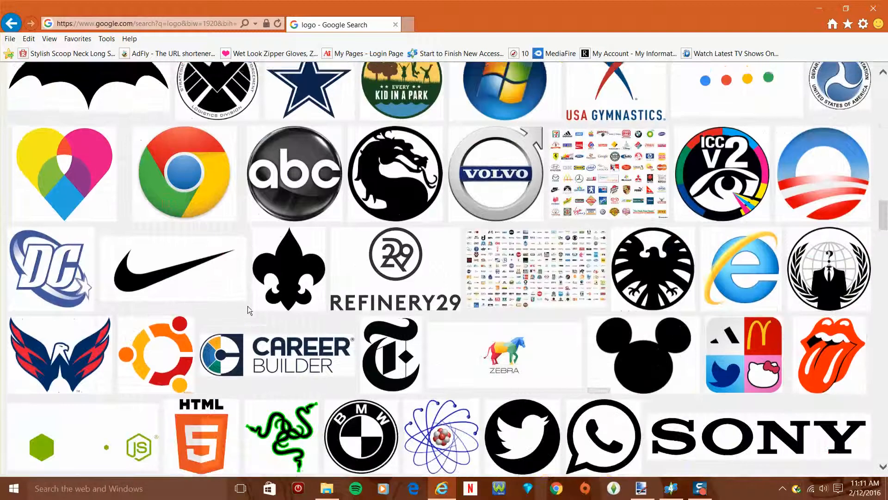
- Narrow the image search to logo designs, preview the woman-with-rose logo and show more images related to it
click(225, 148)
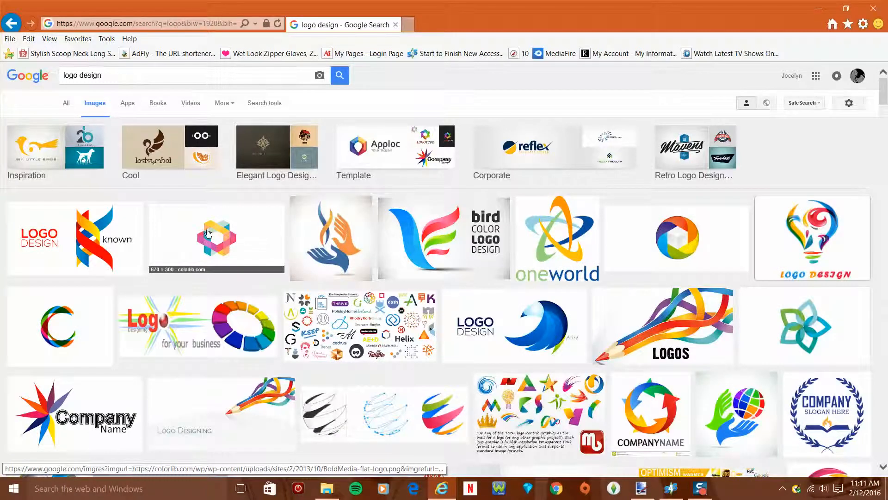
scroll(207, 233, down, 1)
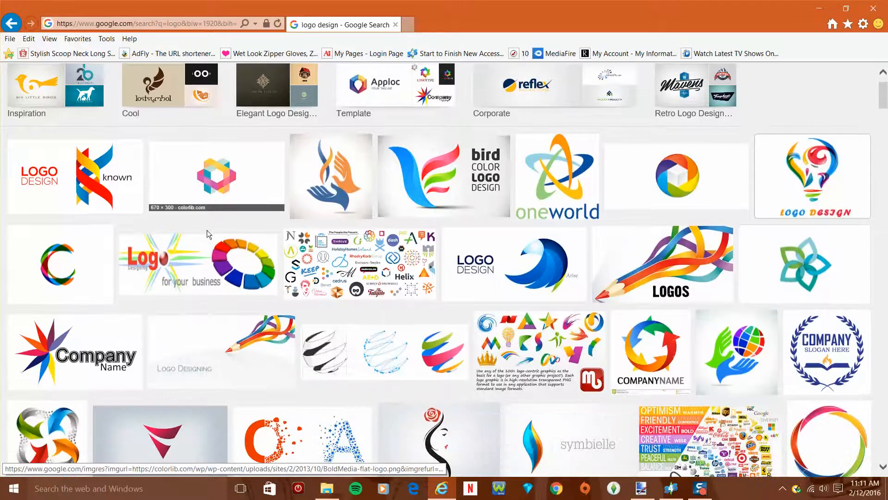
scroll(207, 230, down, 2)
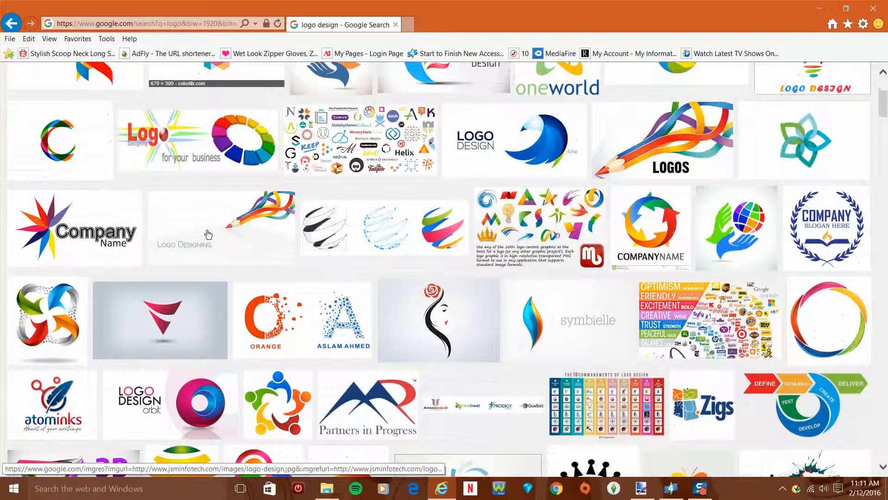
scroll(208, 235, down, 1)
scroll(208, 235, down, 1)
click(418, 204)
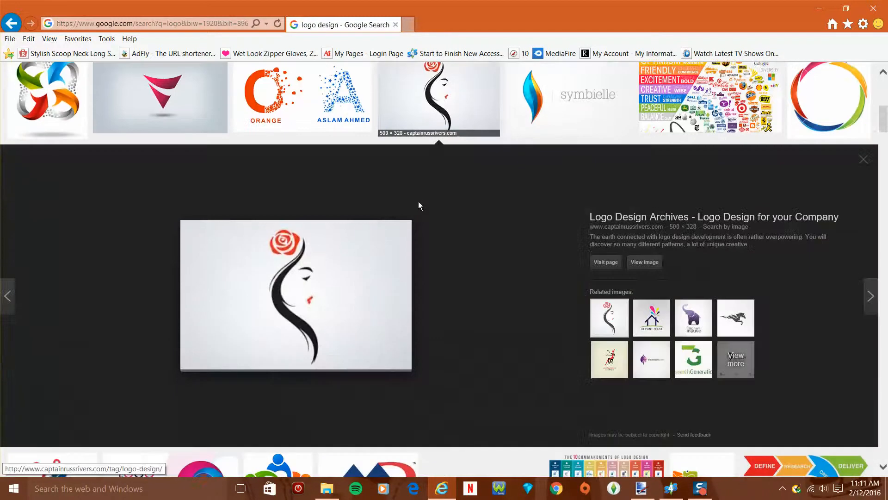
click(739, 366)
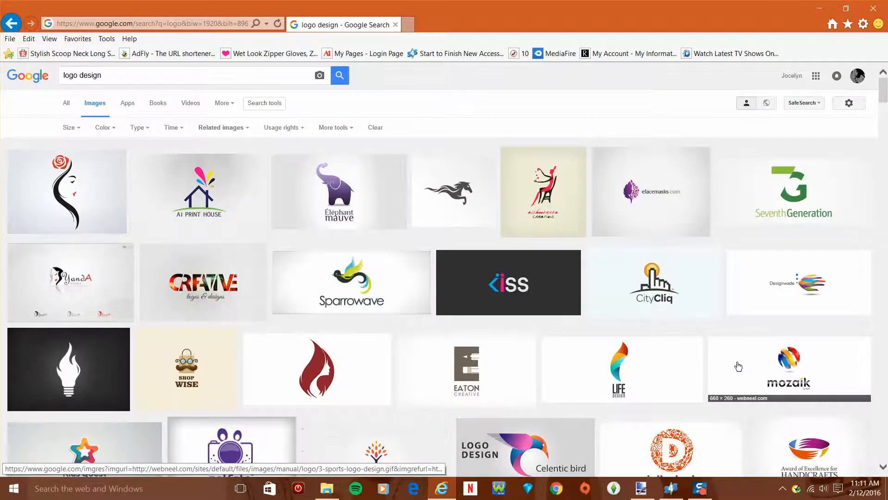
- Look through the related logos and preview the YandA Store design, closing its preview
scroll(410, 311, down, 4)
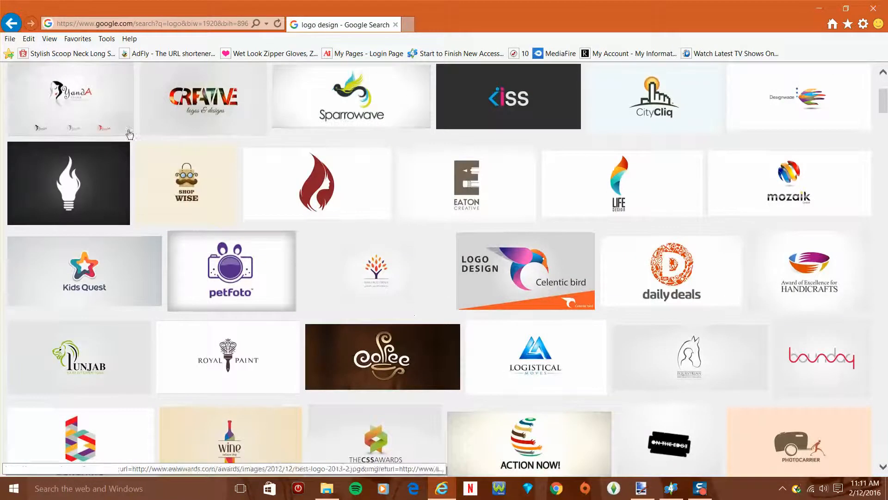
click(94, 99)
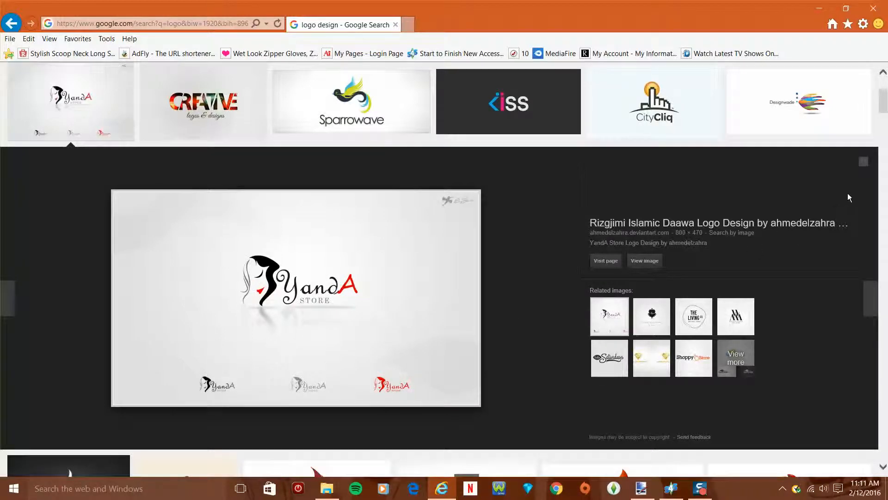
click(863, 161)
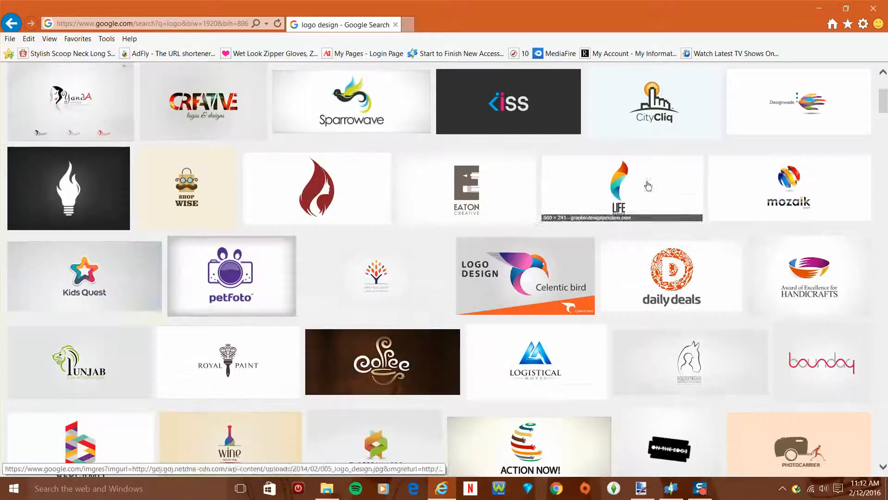
scroll(447, 290, down, 5)
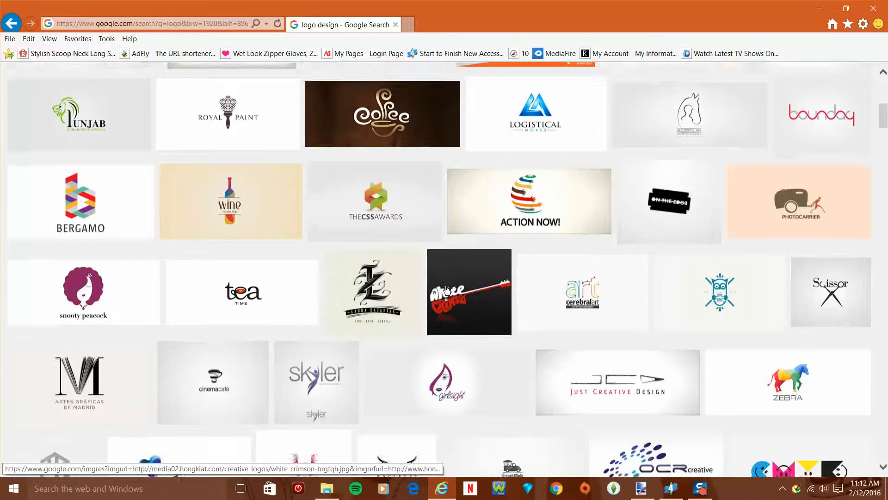
scroll(446, 290, down, 3)
scroll(446, 290, down, 6)
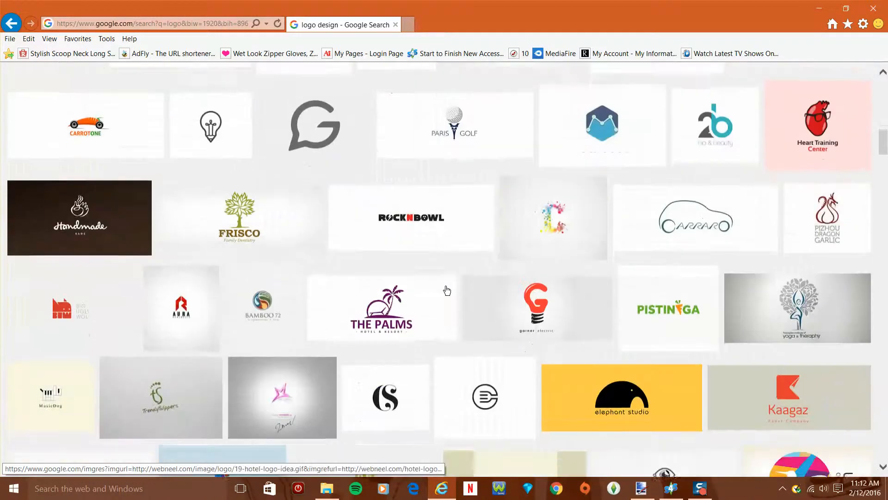
scroll(386, 273, up, 15)
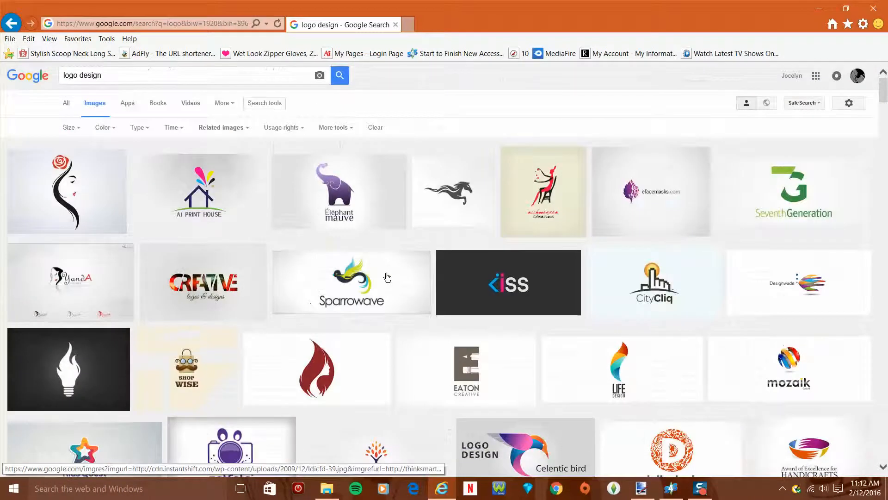
- Preview the woman-with-rose logo again and minimize the browser
click(90, 207)
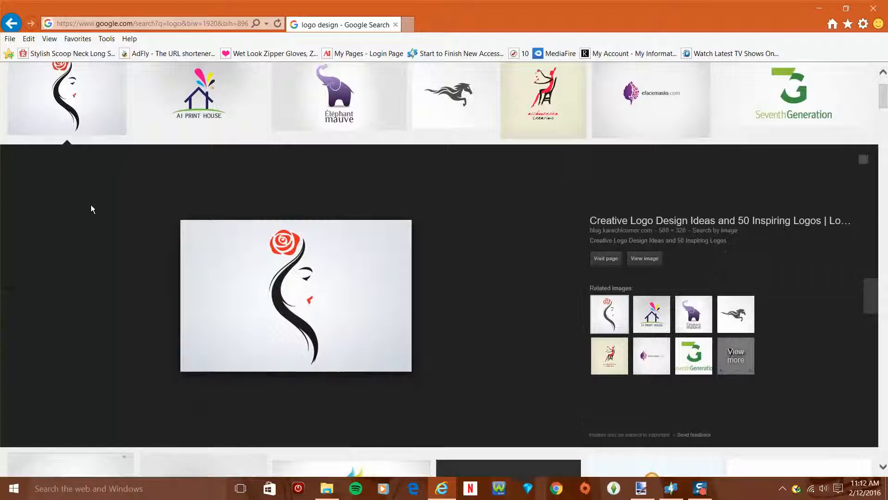
click(820, 10)
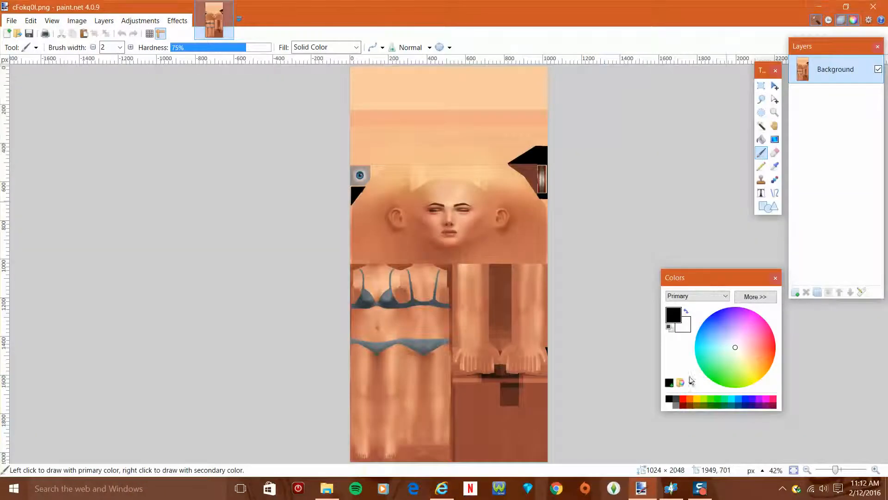
- In Sims 4 Studio, start a standalone CAS creation and filter the catalog by gender Female and age Adult
click(670, 490)
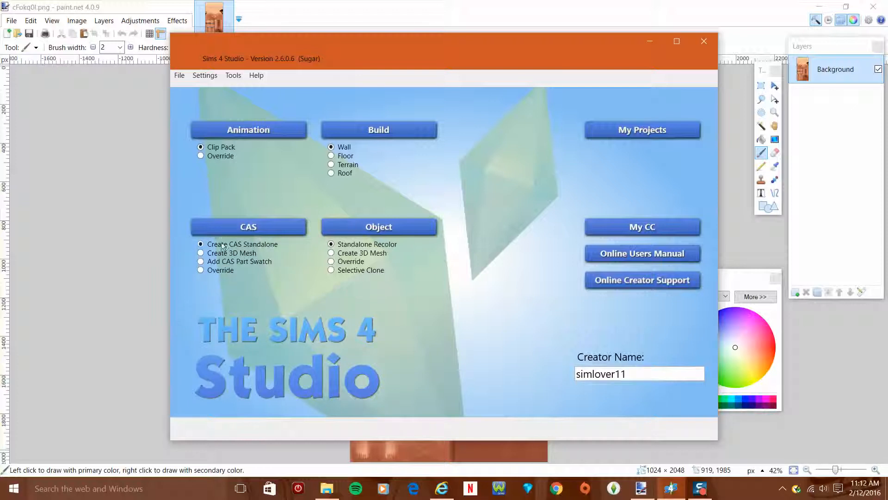
click(241, 229)
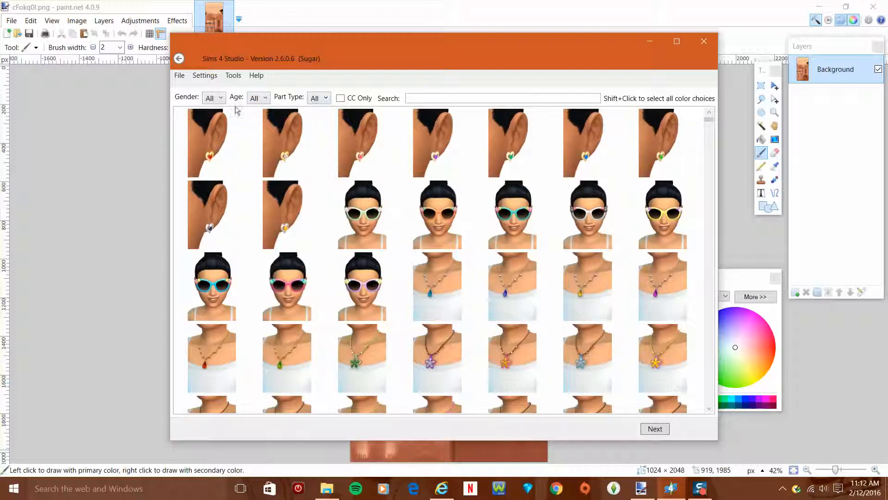
click(215, 99)
click(217, 123)
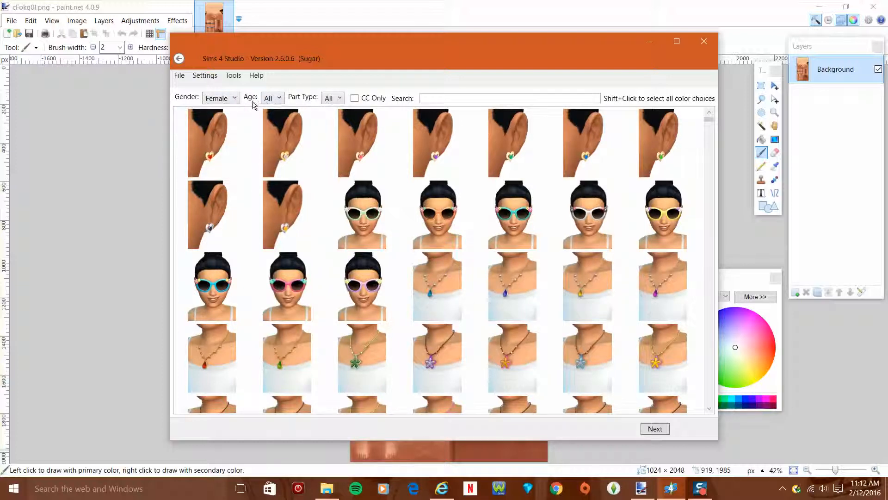
click(267, 101)
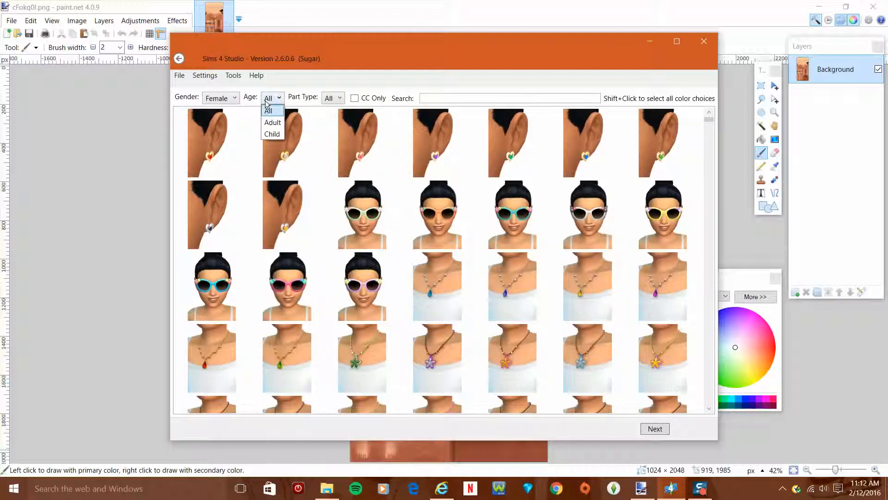
click(270, 123)
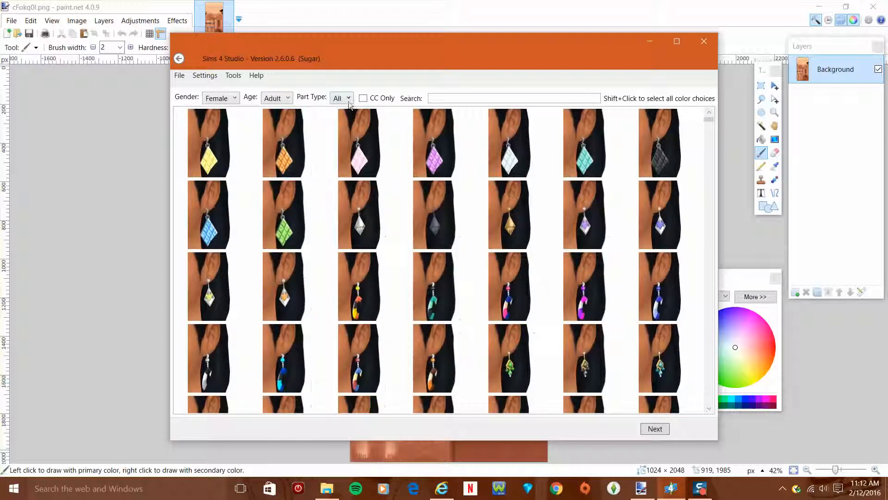
- Review the available part types and filter the catalog to Clothing Top
click(351, 98)
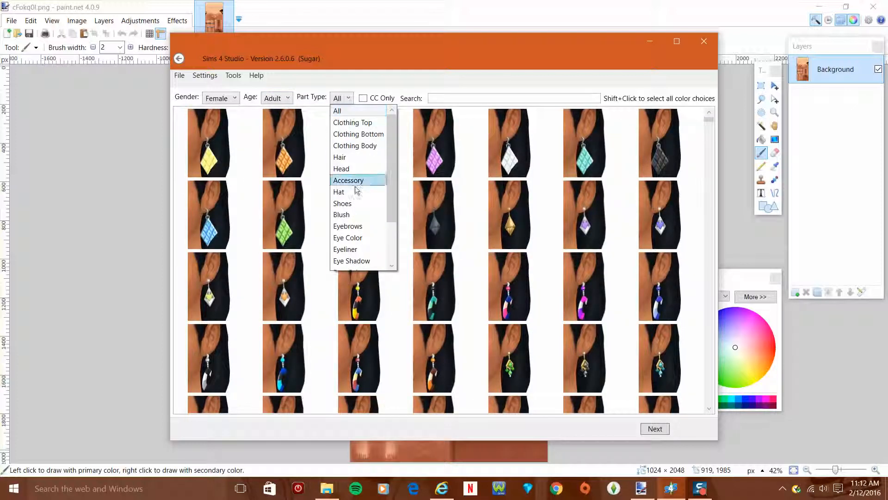
scroll(364, 237, down, 2)
scroll(364, 237, up, 2)
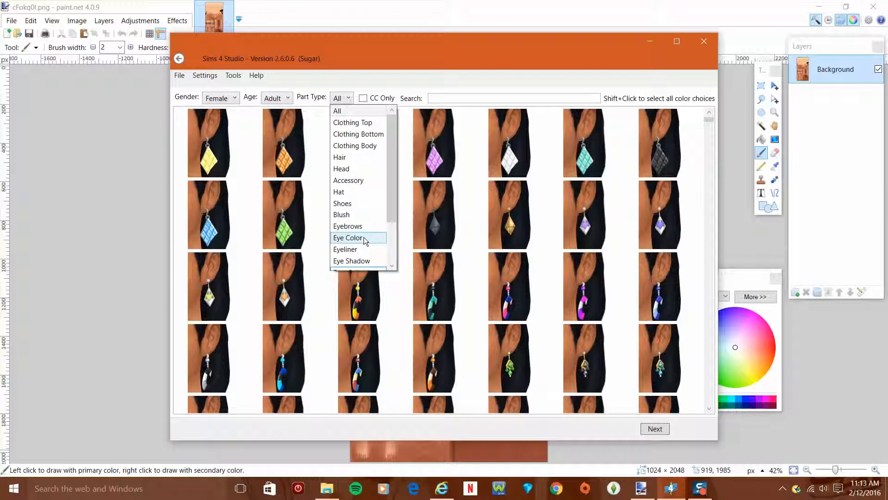
scroll(371, 159, down, 2)
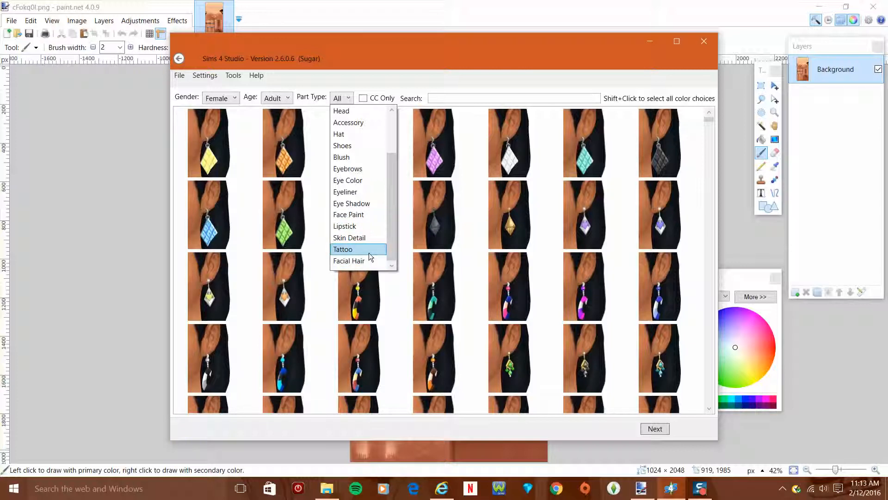
scroll(368, 205, up, 2)
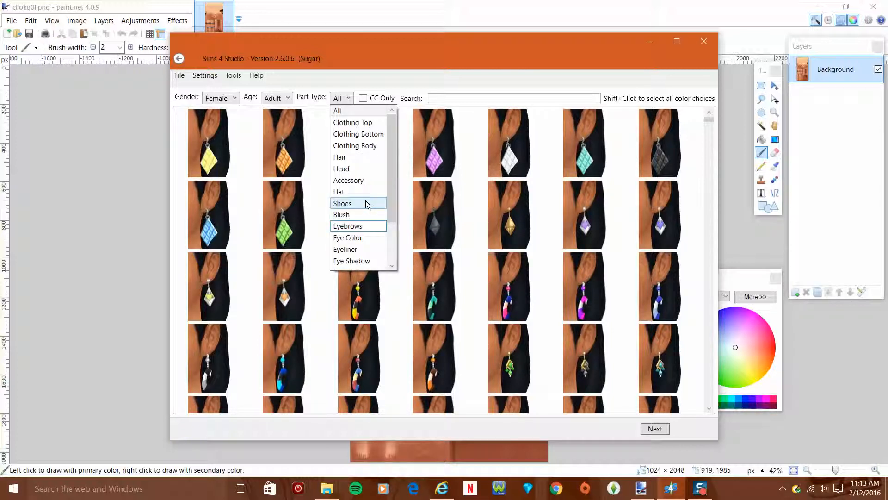
click(381, 126)
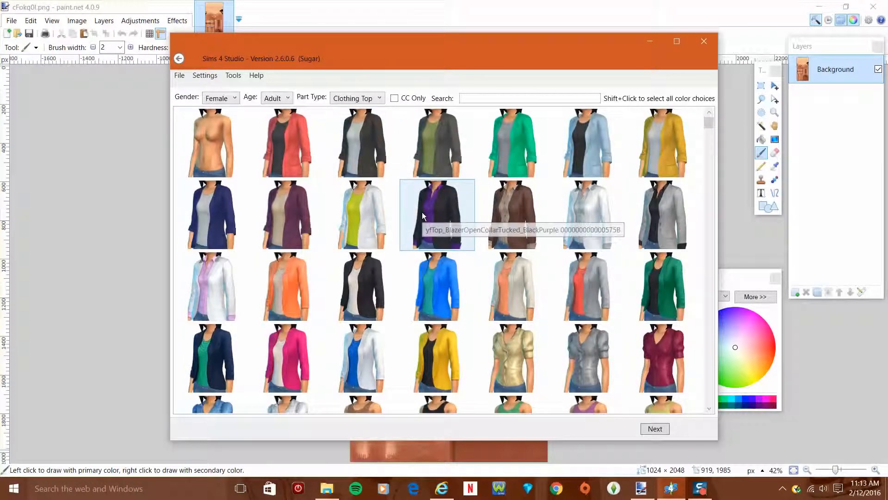
- Look through the adult female tops in the catalog for a plain garment suitable as the base for the logo
scroll(422, 212, down, 4)
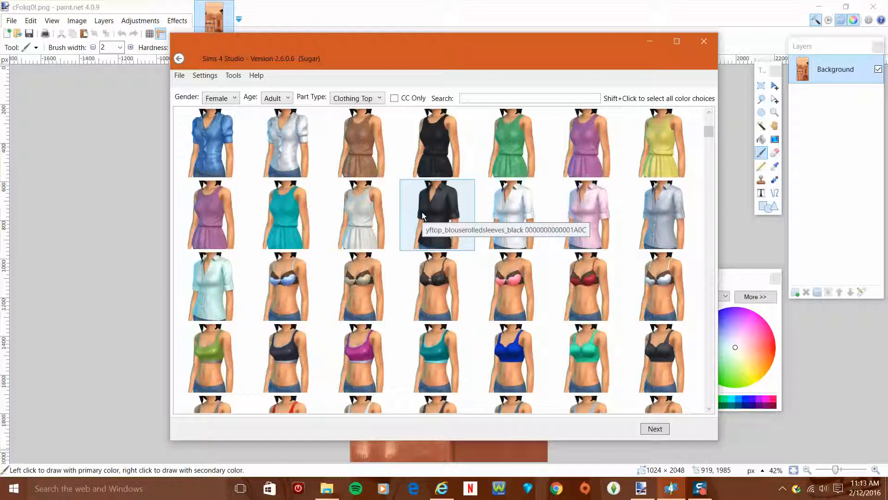
scroll(422, 213, down, 4)
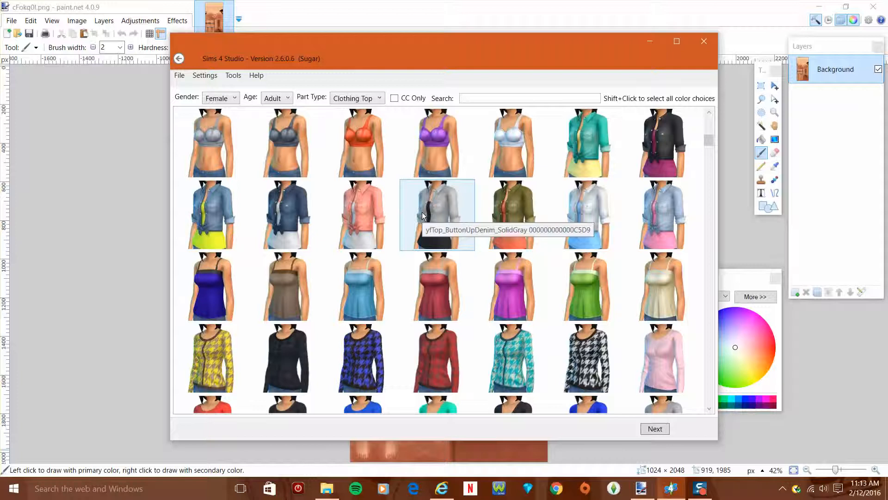
scroll(423, 215, down, 3)
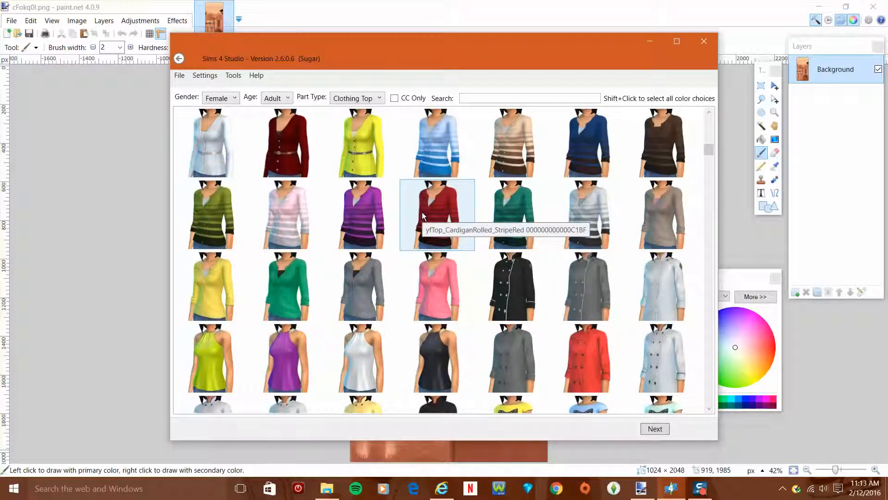
scroll(422, 213, down, 4)
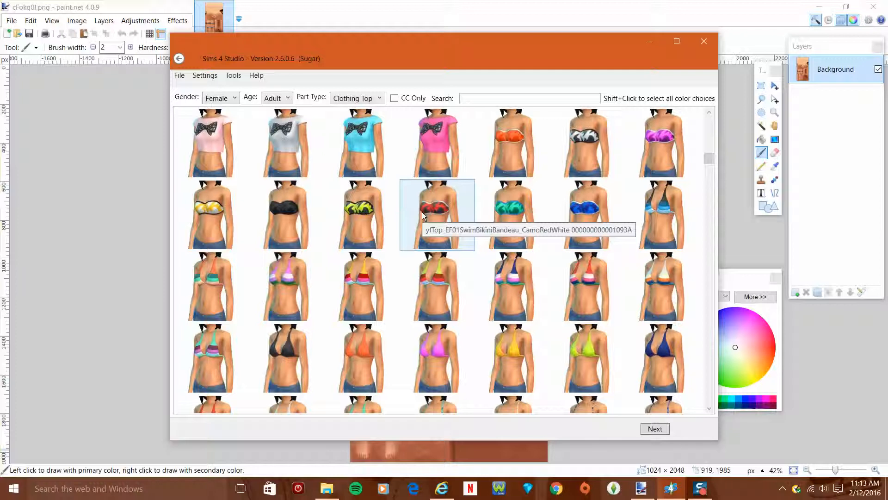
scroll(422, 213, down, 3)
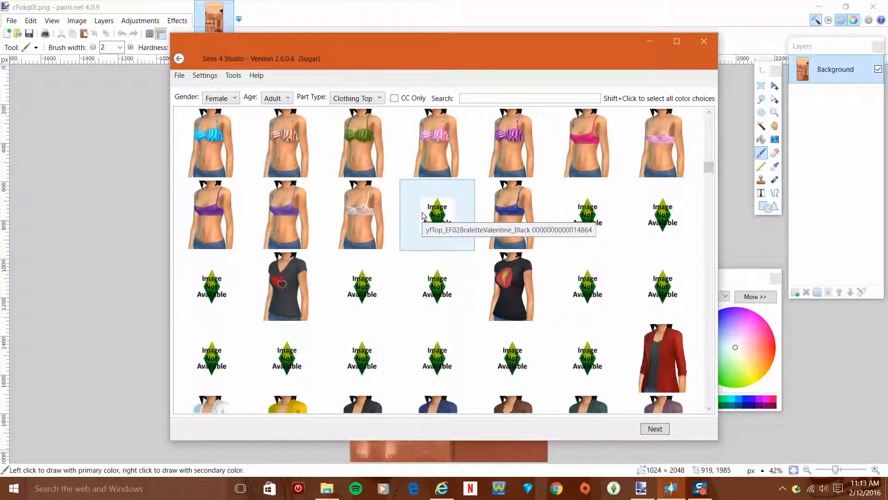
scroll(423, 216, down, 4)
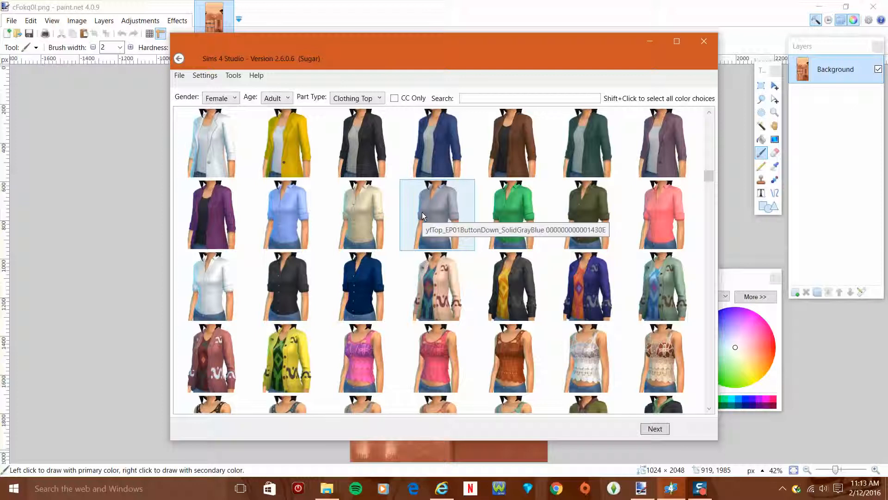
scroll(422, 212, down, 4)
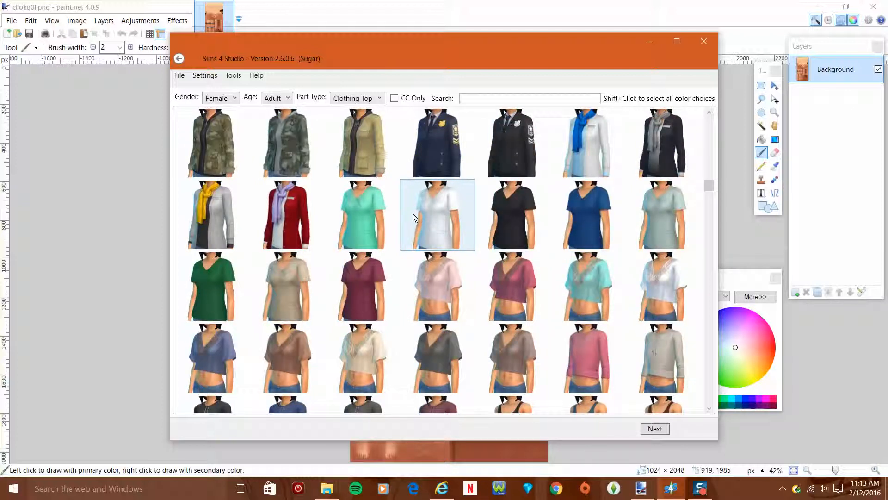
scroll(413, 213, down, 4)
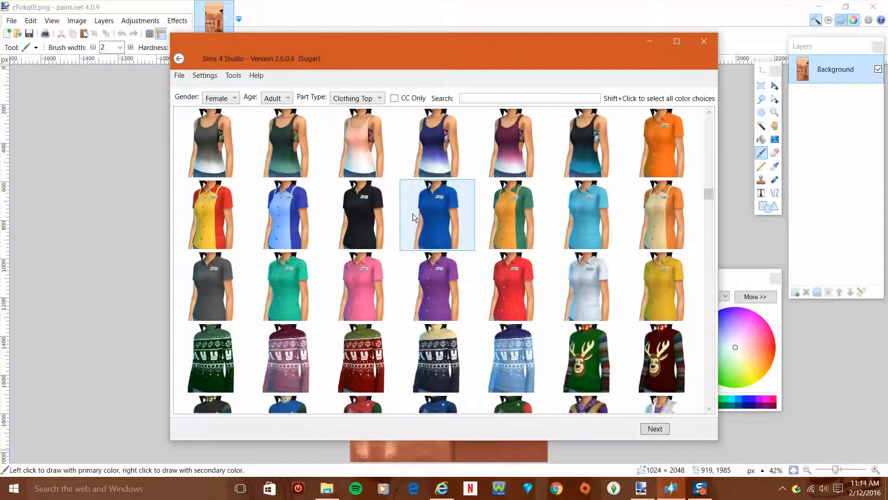
scroll(412, 213, down, 4)
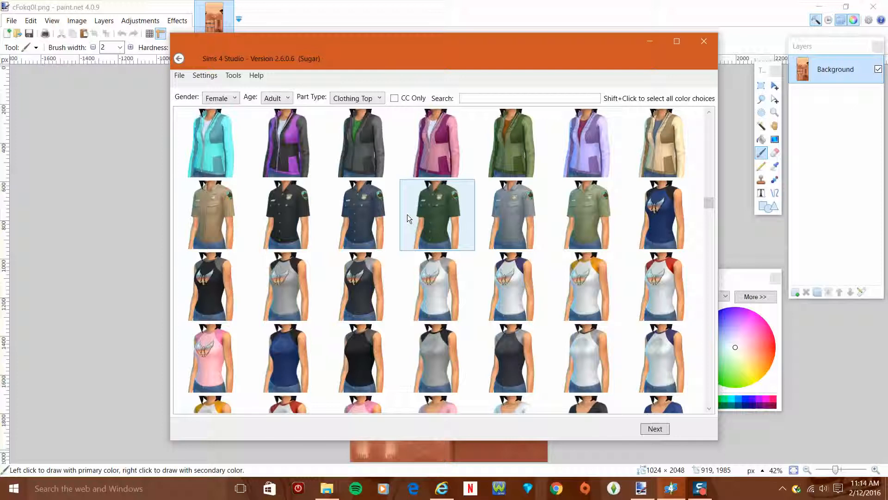
scroll(408, 215, down, 4)
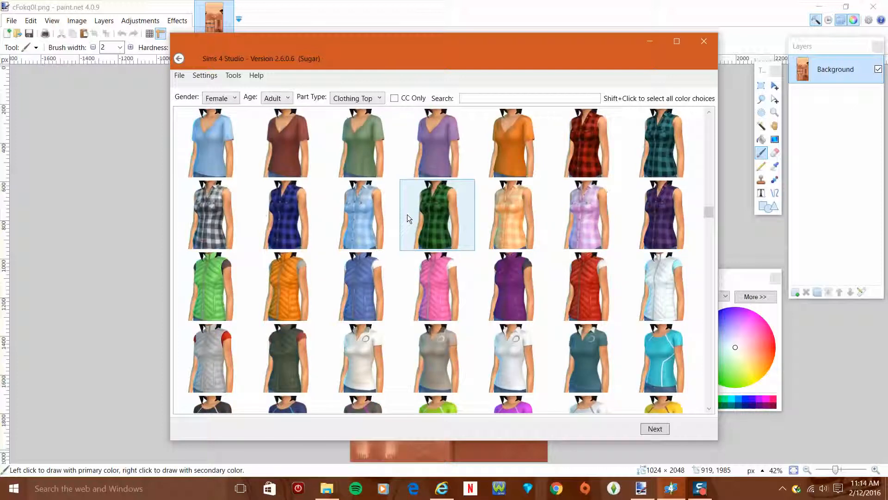
scroll(407, 215, down, 4)
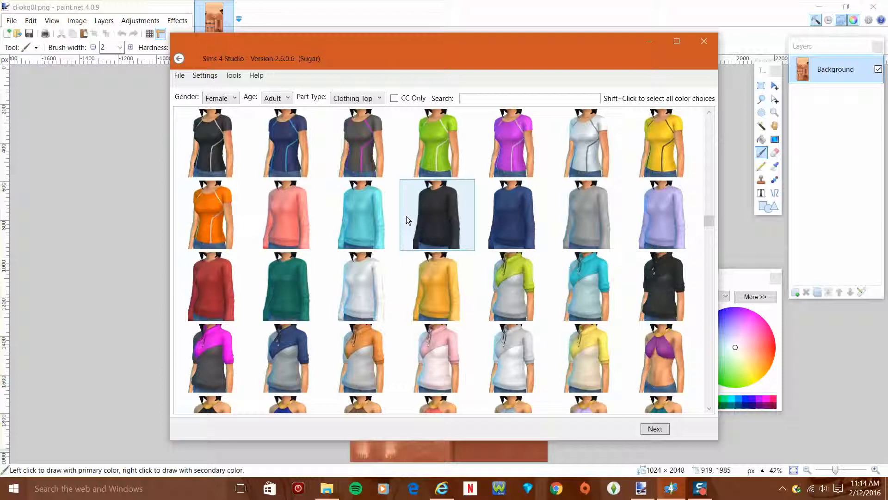
scroll(406, 215, down, 4)
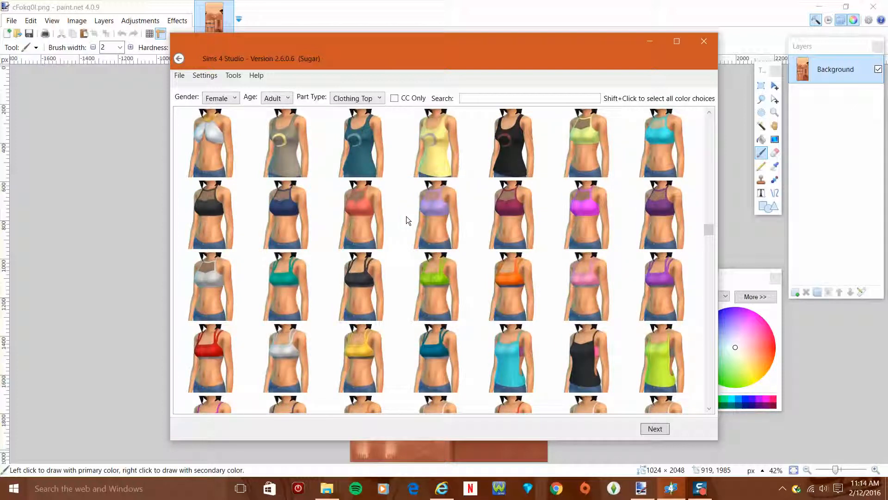
scroll(406, 216, up, 5)
scroll(406, 216, down, 5)
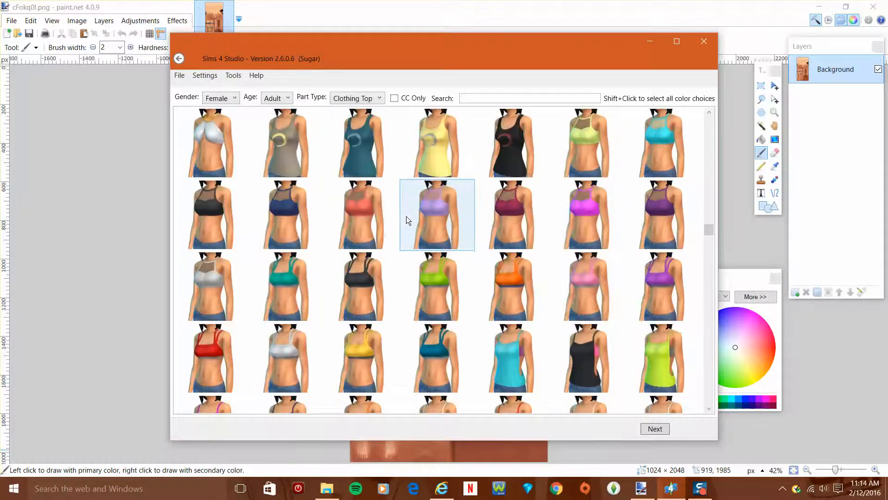
scroll(407, 215, up, 3)
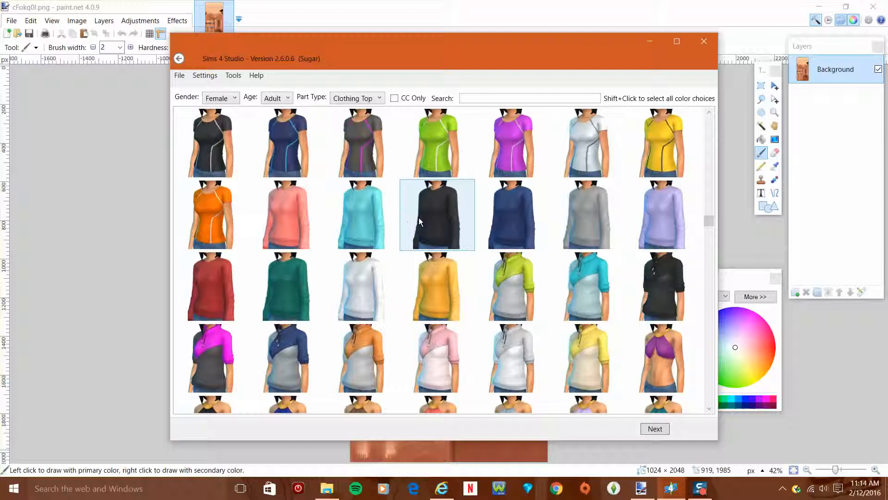
scroll(478, 298, down, 3)
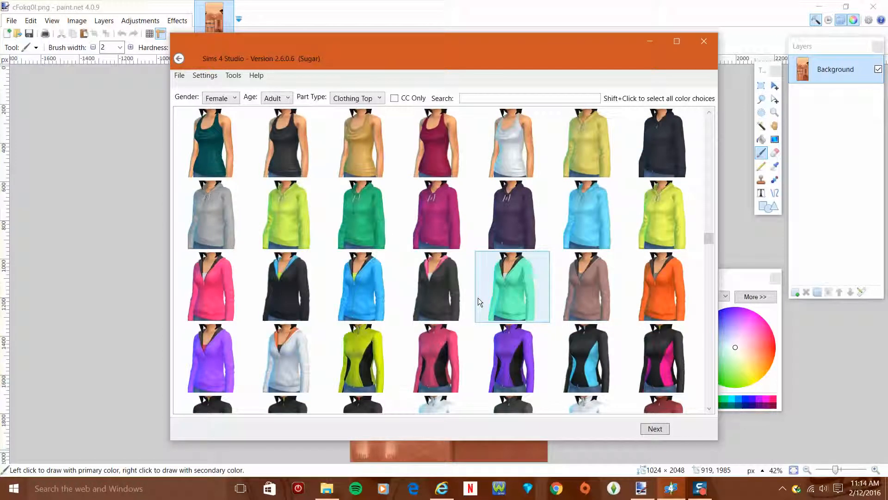
scroll(482, 299, down, 3)
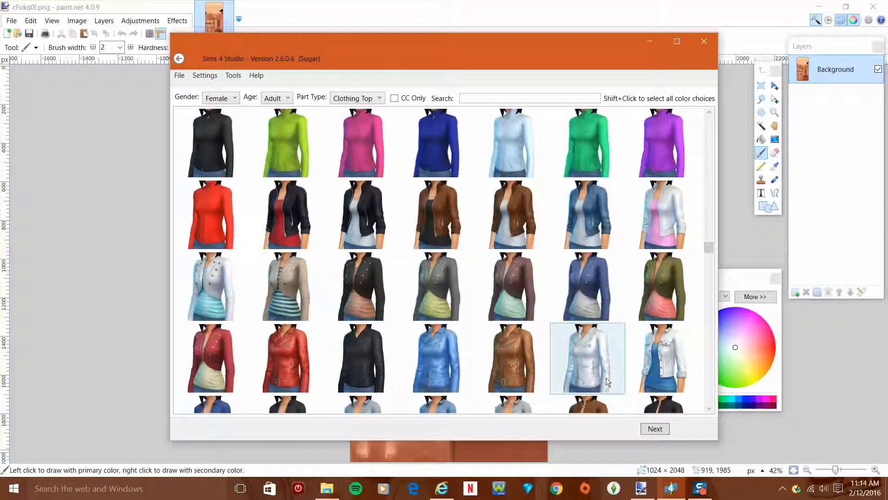
scroll(608, 381, down, 3)
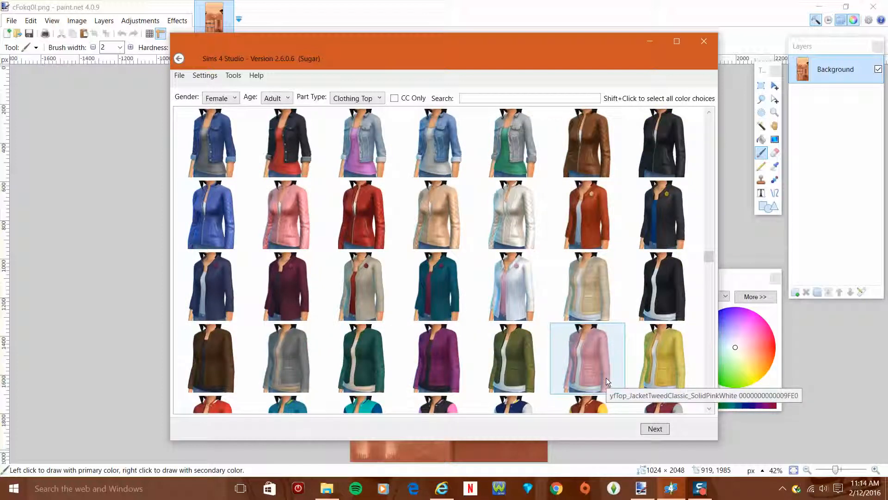
scroll(607, 381, down, 3)
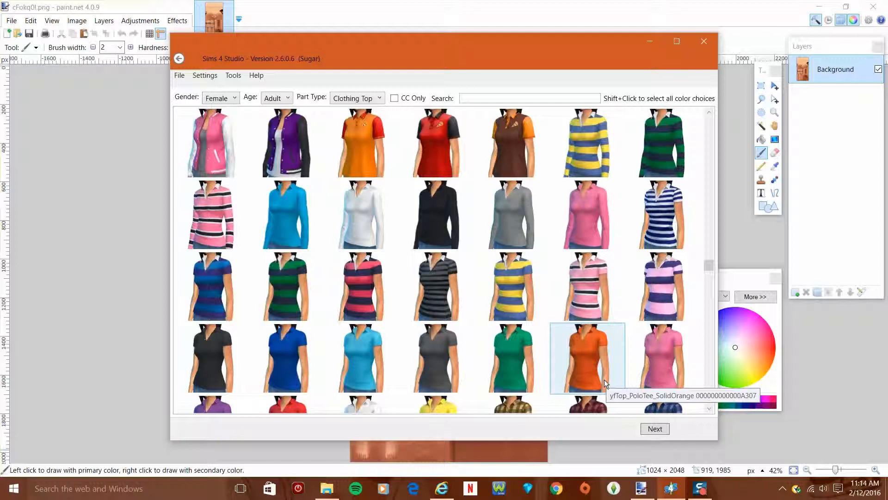
scroll(604, 380, down, 3)
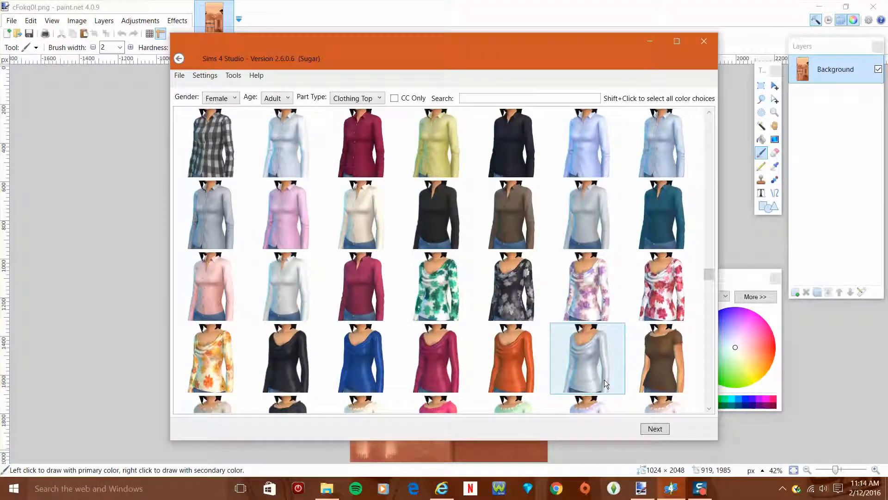
scroll(605, 379, down, 3)
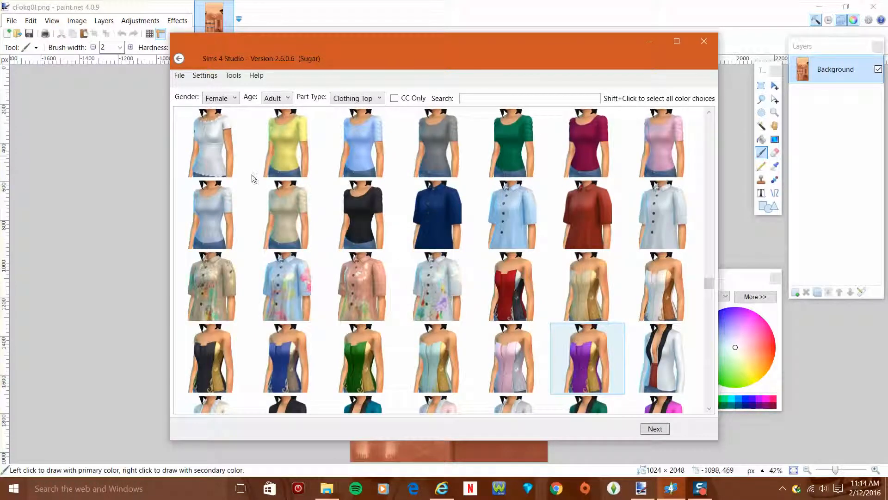
scroll(320, 269, down, 4)
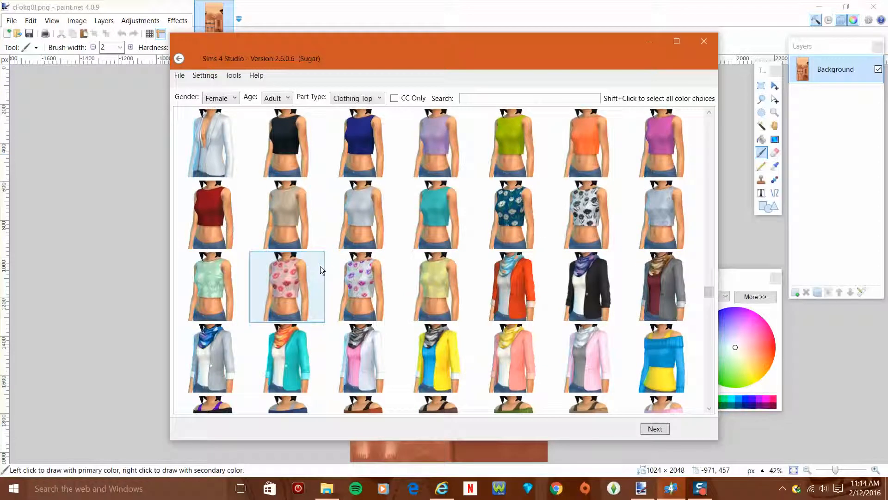
scroll(321, 268, down, 4)
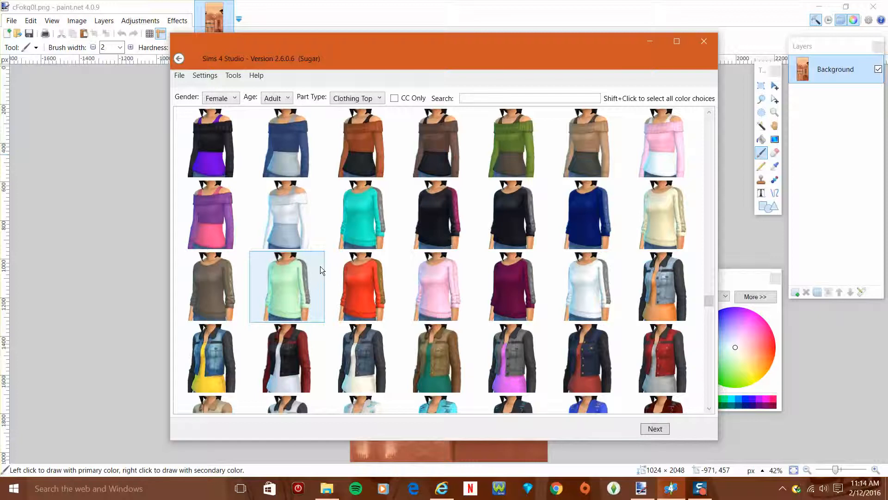
scroll(320, 269, down, 4)
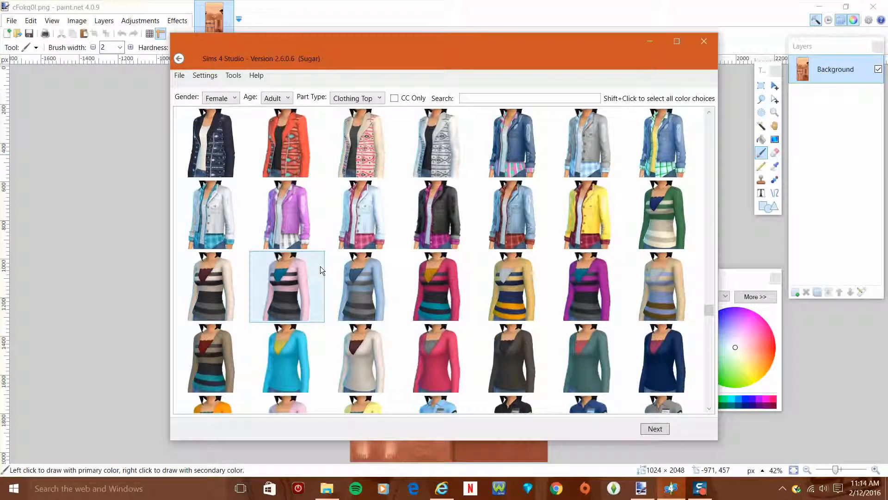
scroll(321, 267, down, 4)
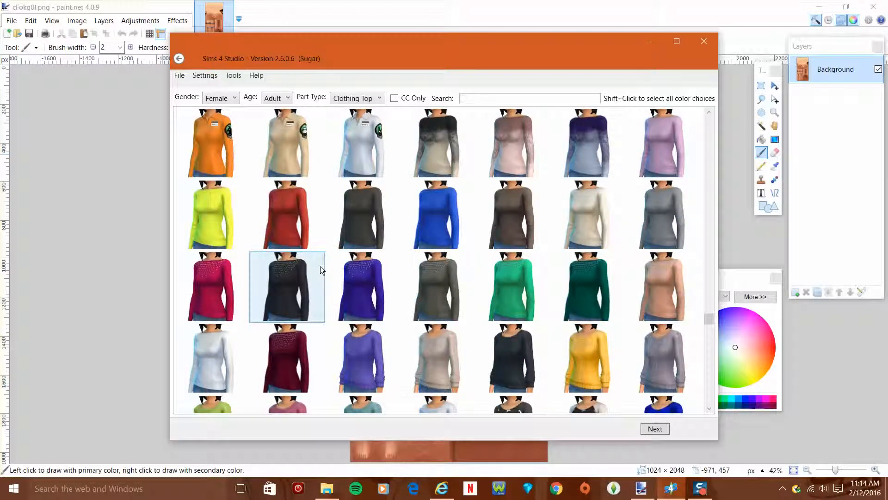
scroll(321, 265, down, 4)
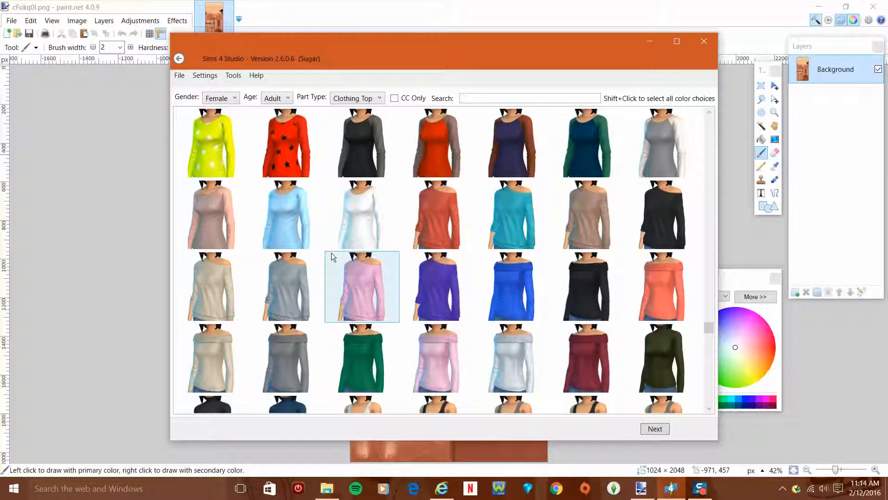
scroll(332, 257, down, 4)
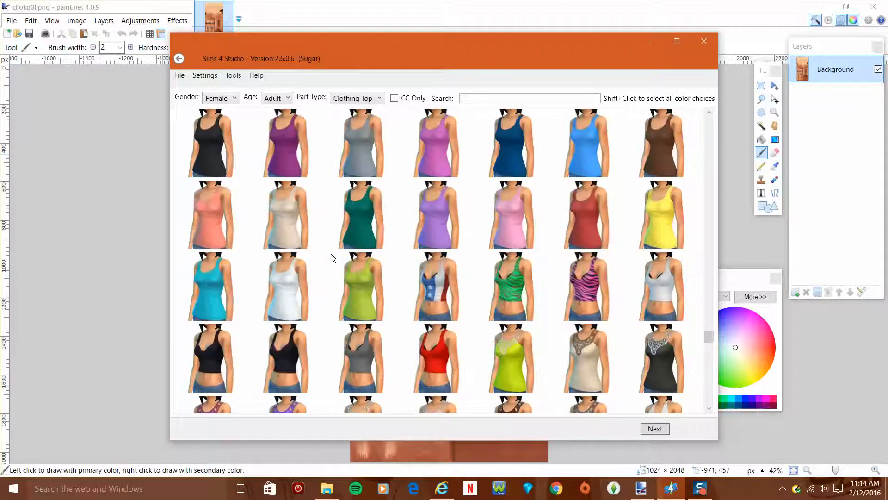
scroll(438, 215, down, 4)
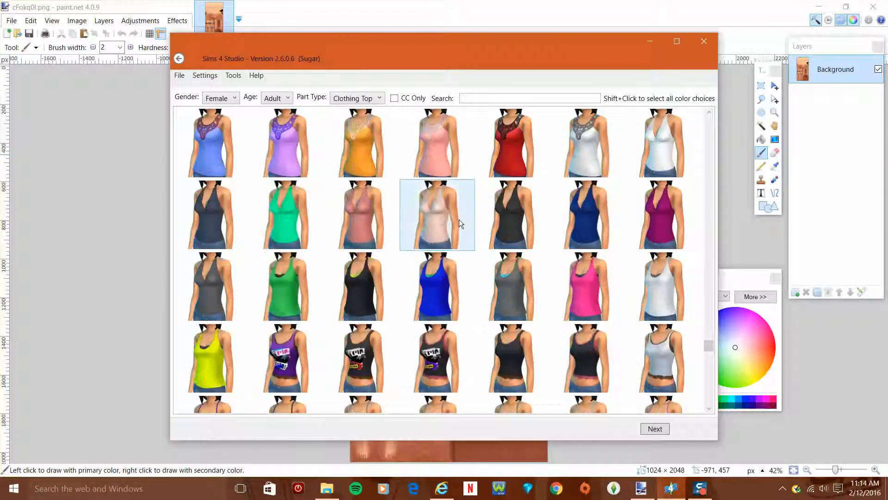
- Select the plain dark green and white tank tops as base items and proceed to saving the new package
scroll(510, 156, up, 4)
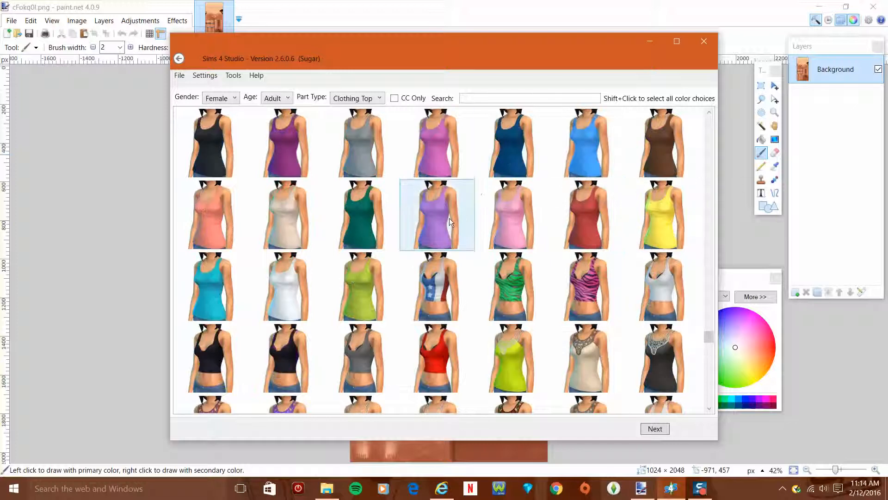
click(360, 225)
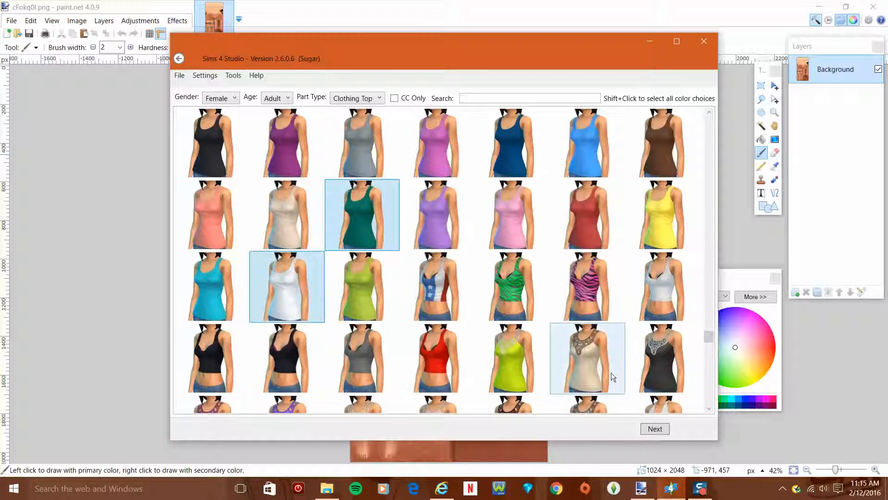
click(653, 429)
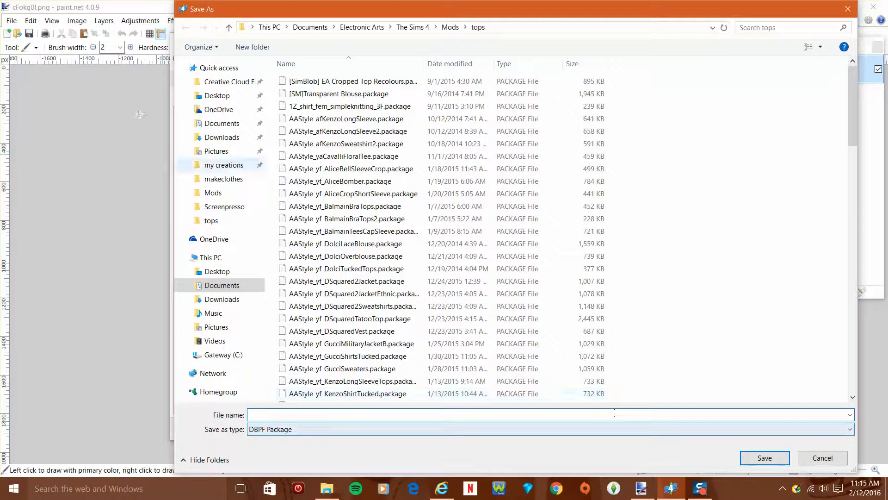
- Save the new clothing package on the Desktop as ouolu.package, overwriting the existing file
click(140, 114)
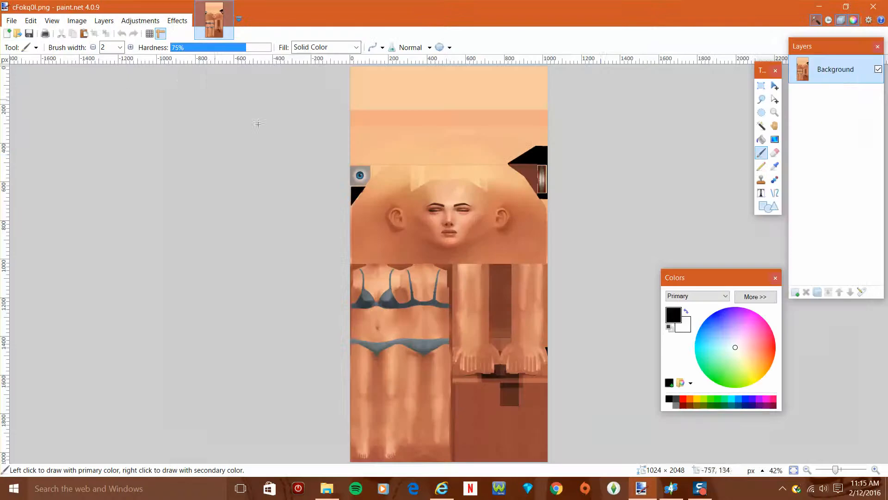
click(671, 488)
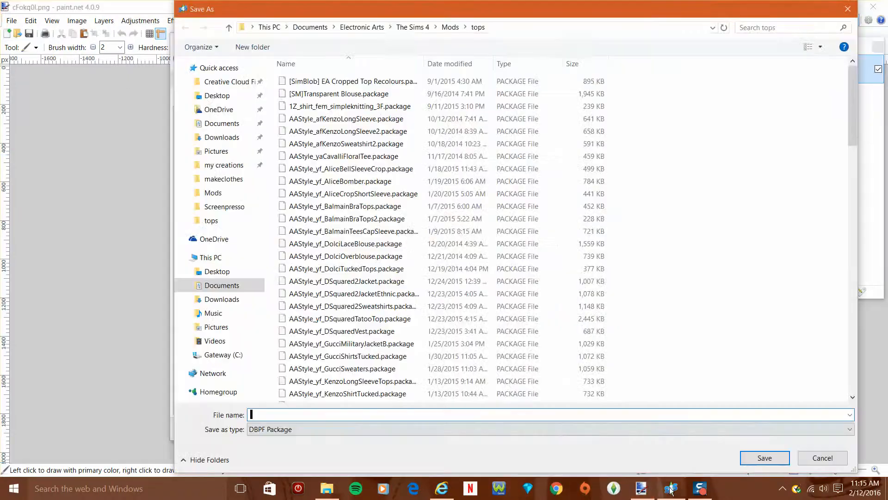
click(241, 102)
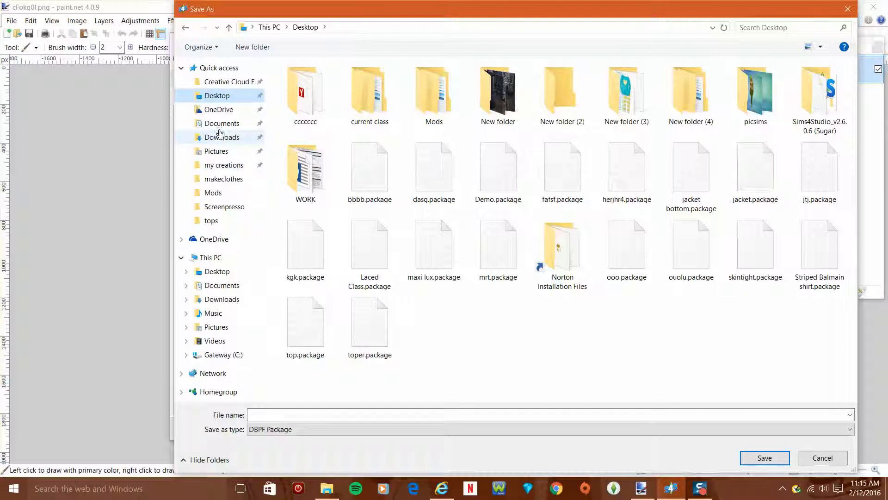
click(690, 248)
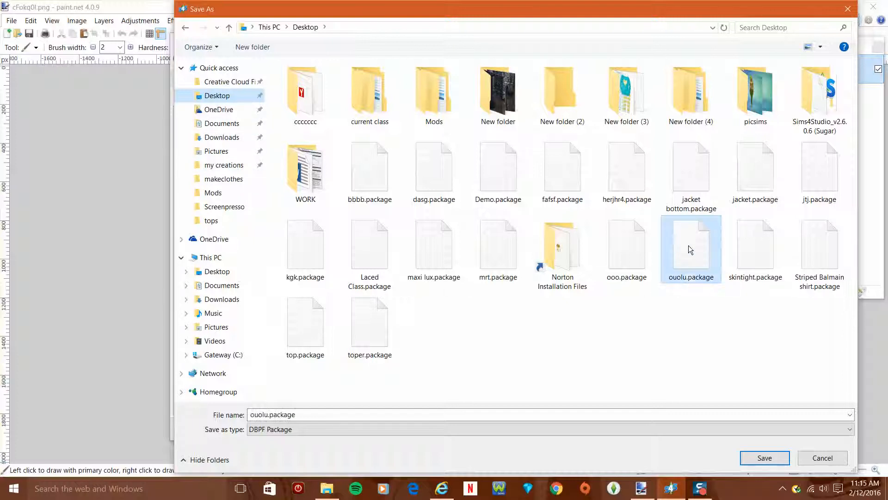
click(755, 457)
click(489, 286)
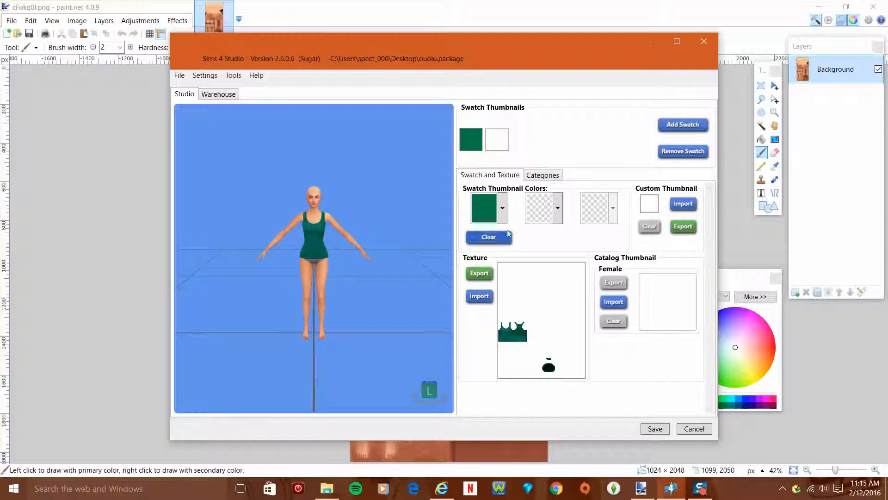
- Check the dark green tank top on the model and export its texture to the Desktop as yitu in DDS format
scroll(317, 310, up, 6)
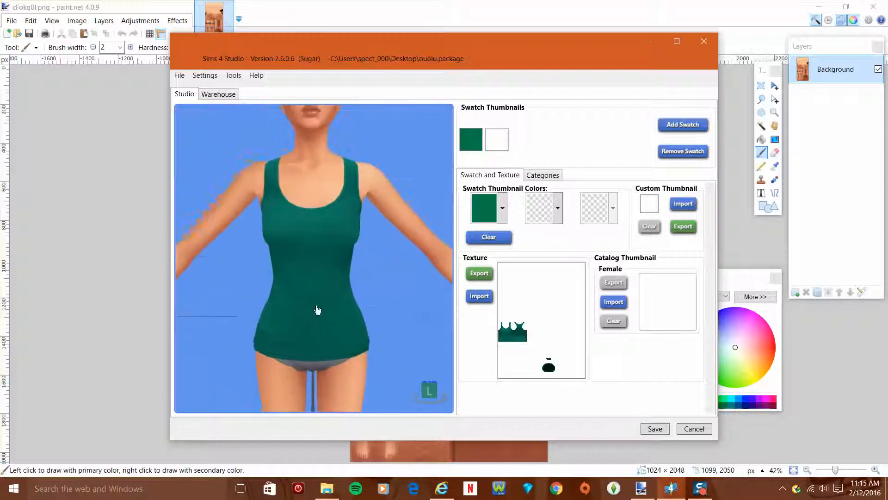
drag(318, 309, 498, 323)
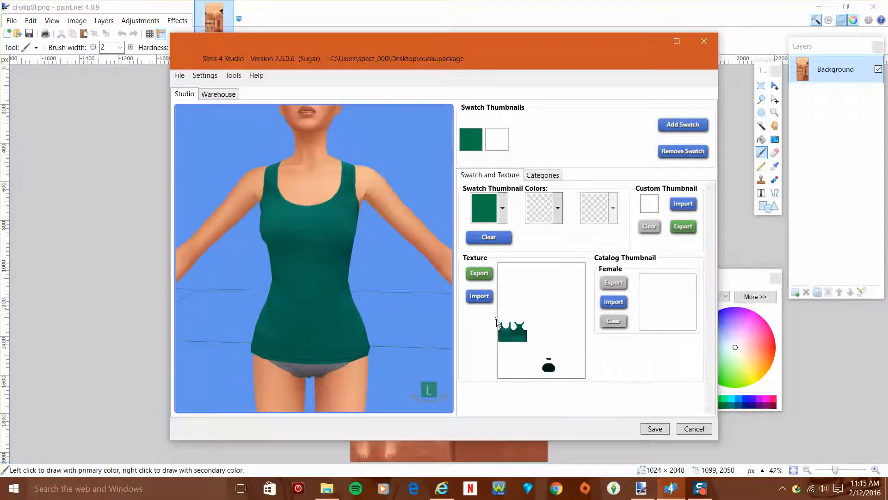
click(486, 275)
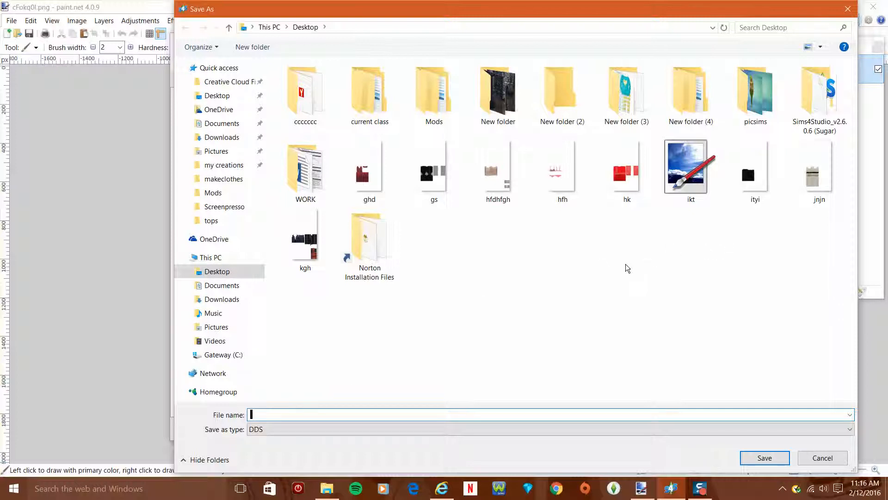
text(yitu)
click(765, 458)
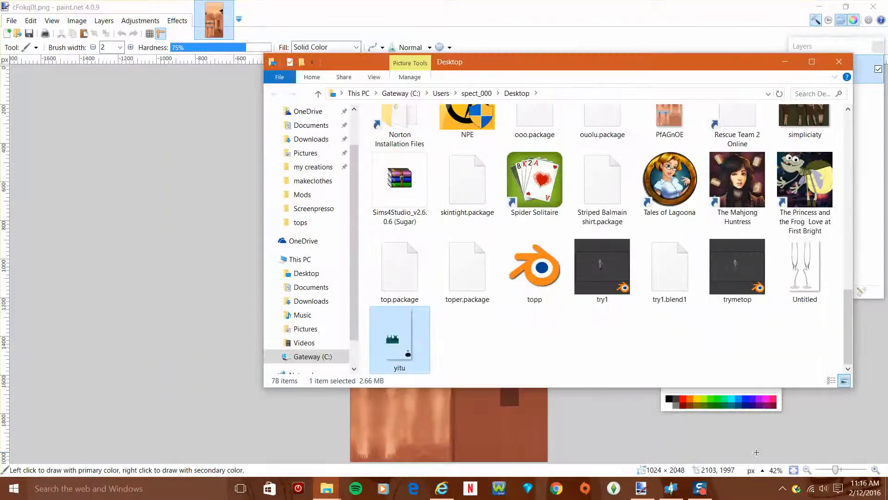
- In paint.net, add the exported yitu texture as a new layer above the skin template and view it at 100%
mouse_move(397, 321)
mouse_down()
mouse_move(188, 336)
mouse_move(144, 313)
mouse_up()
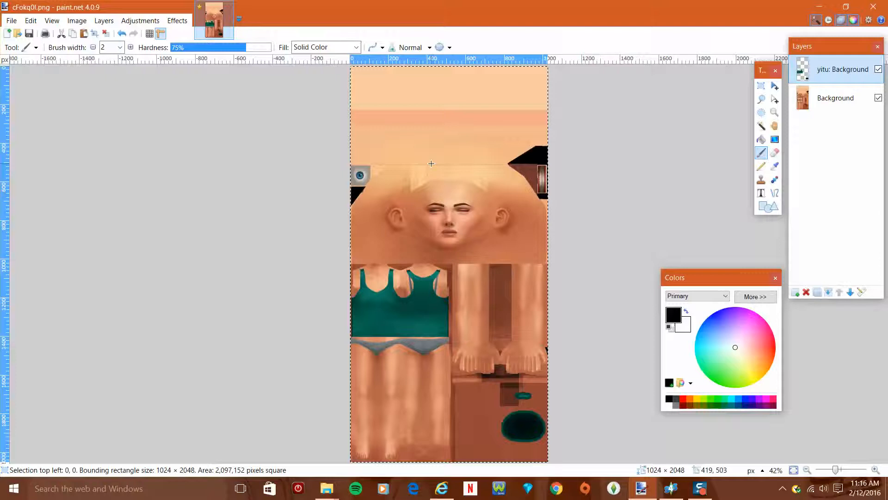
click(846, 468)
scroll(551, 392, down, 4)
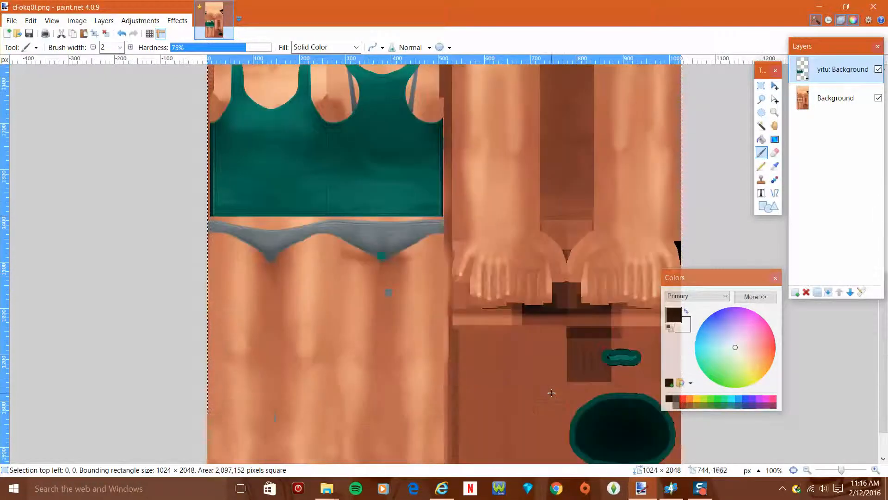
- Examine how the front, back and remaining parts of the tank top texture line up with the body template
scroll(552, 393, down, 2)
scroll(552, 393, up, 2)
scroll(552, 393, up, 2)
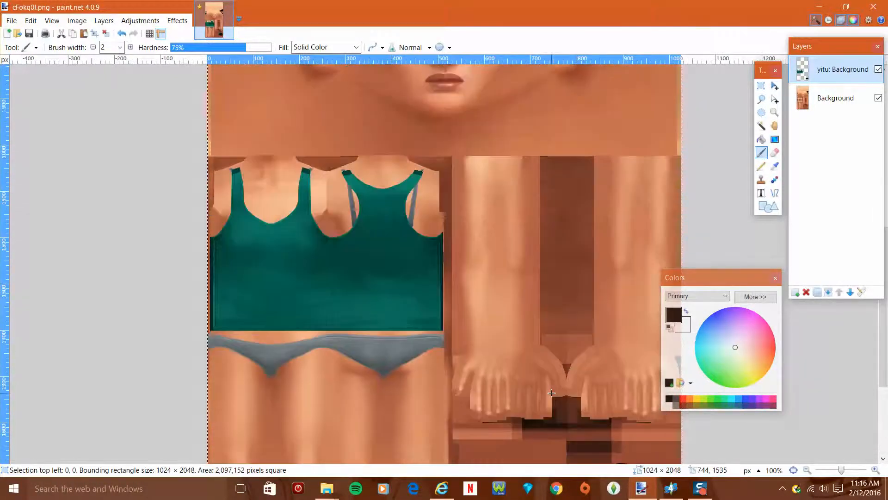
scroll(551, 393, up, 1)
scroll(552, 393, up, 1)
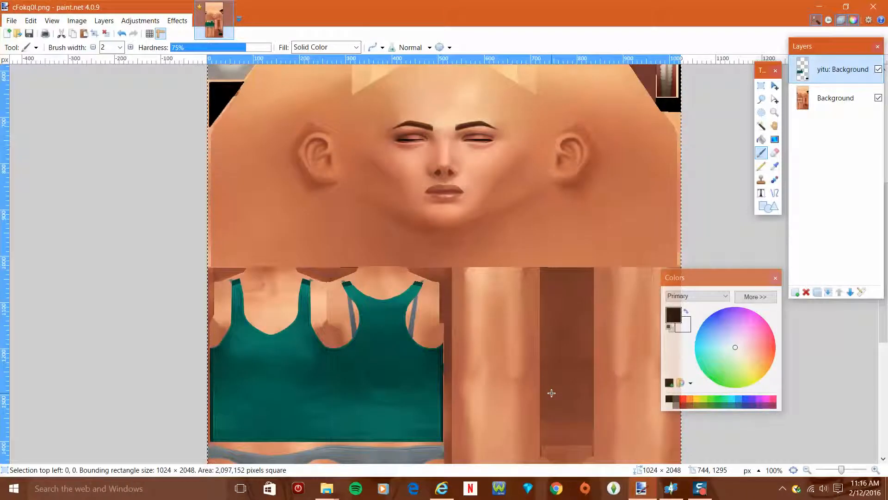
scroll(552, 393, down, 5)
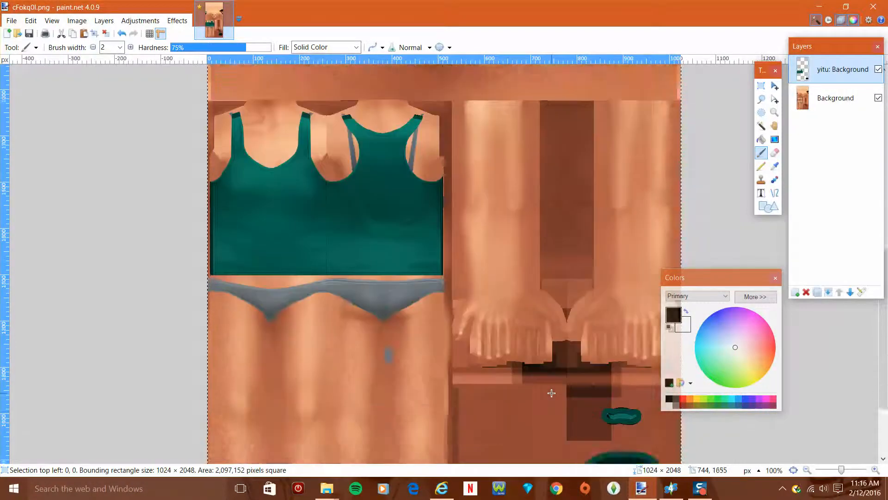
scroll(551, 393, up, 6)
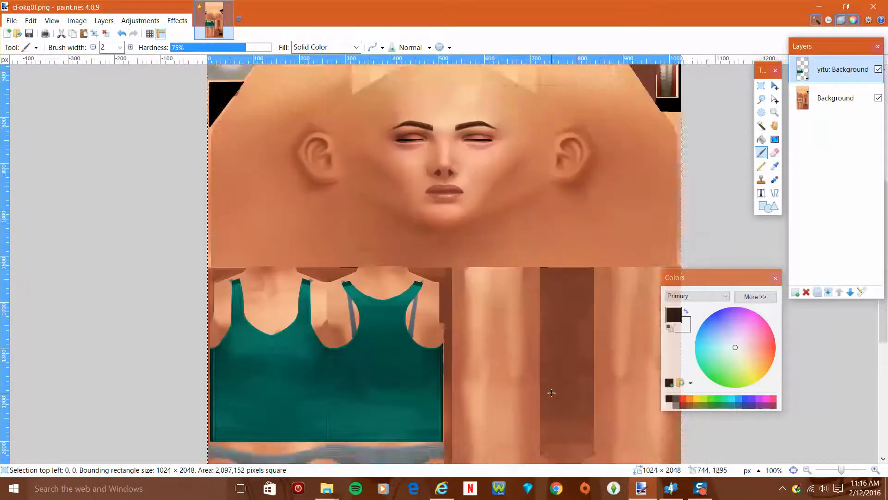
scroll(449, 301, down, 3)
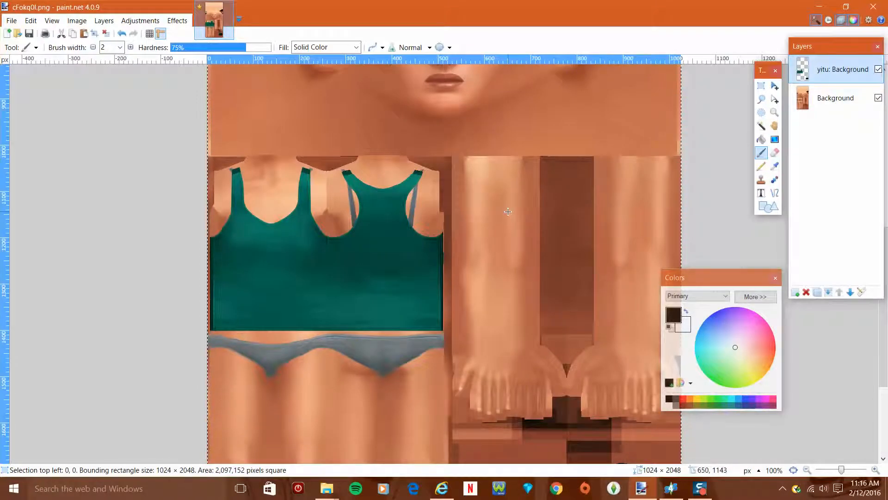
click(283, 208)
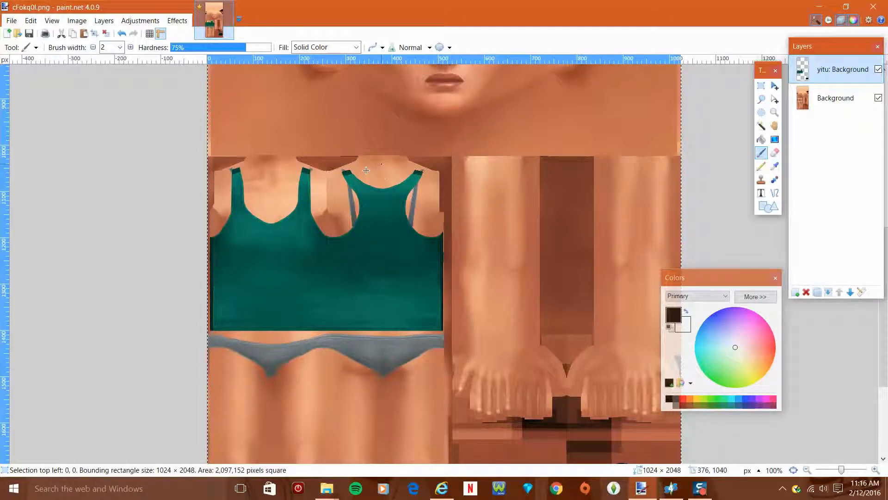
scroll(441, 380, down, 3)
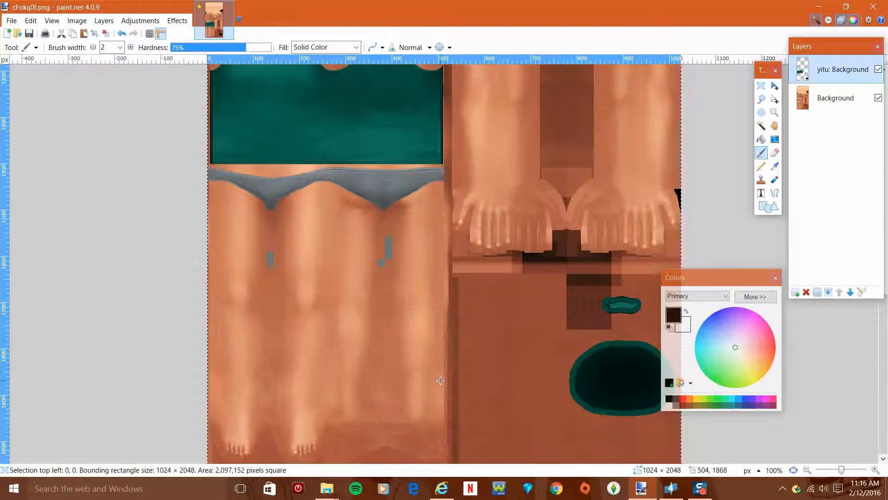
scroll(441, 380, up, 4)
scroll(440, 380, down, 1)
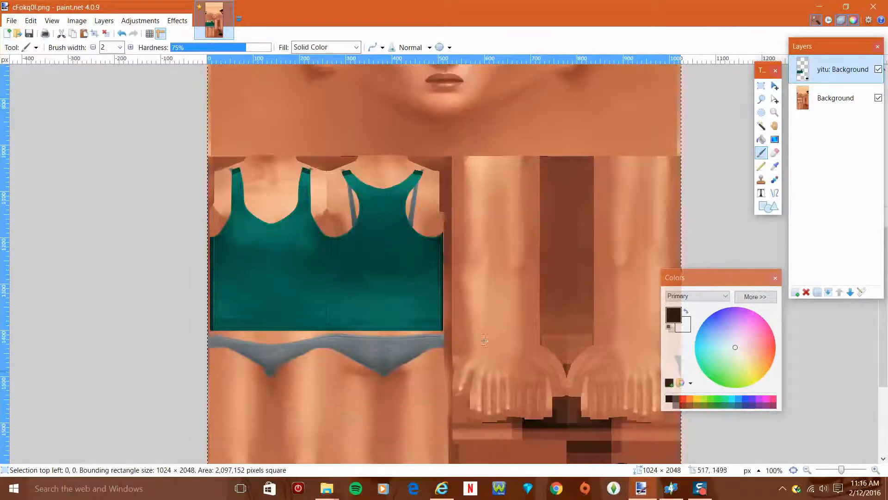
- Toggle the visibility of the skin background and tank top layers to compare each one separately
click(878, 98)
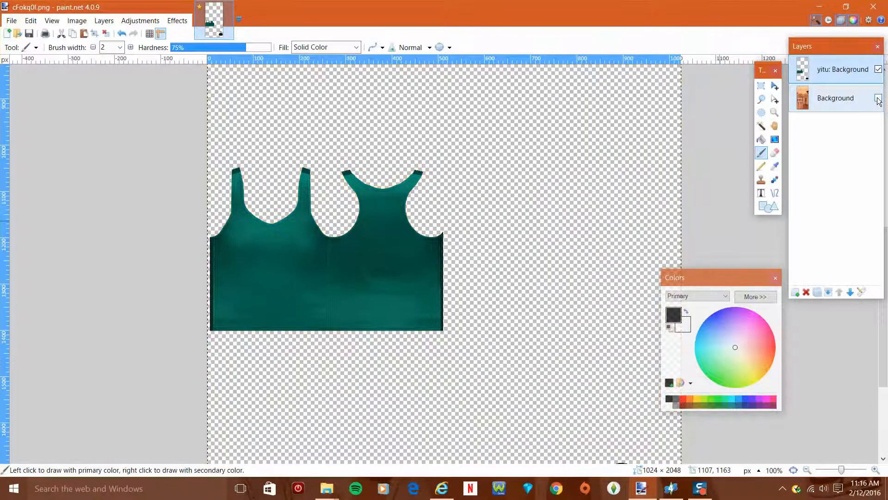
click(878, 98)
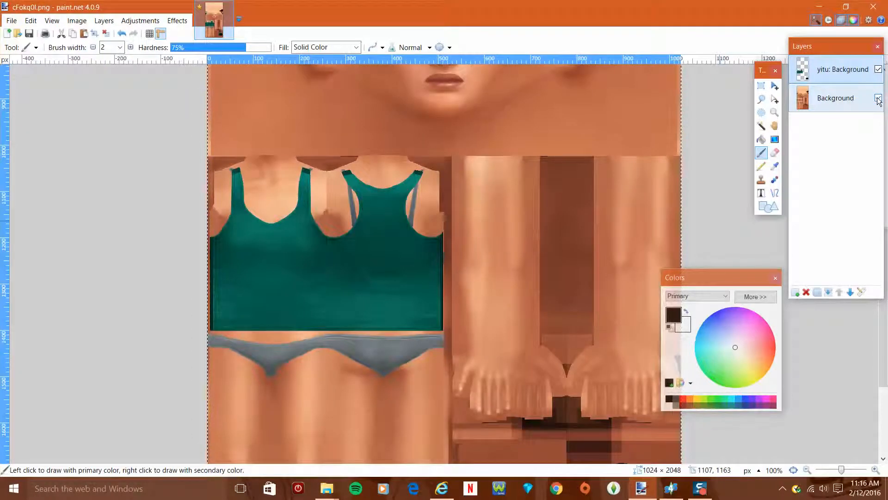
click(878, 71)
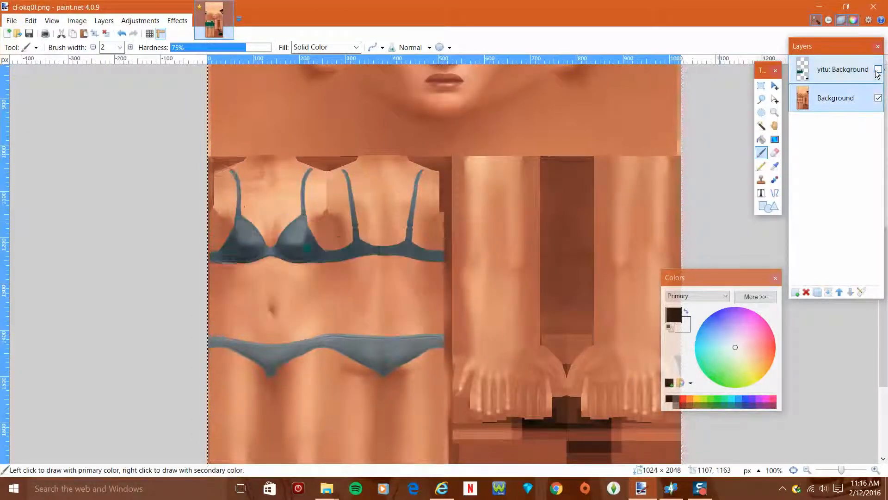
click(878, 70)
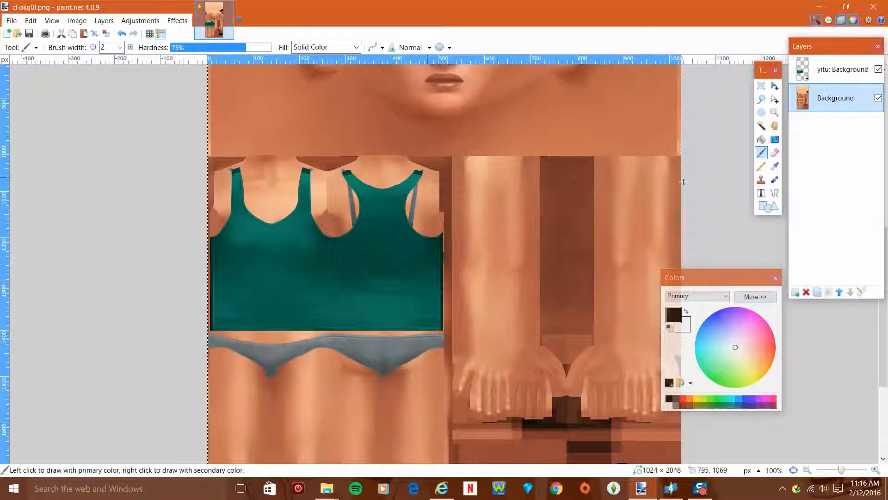
click(878, 99)
click(878, 99)
click(877, 69)
click(878, 69)
click(879, 69)
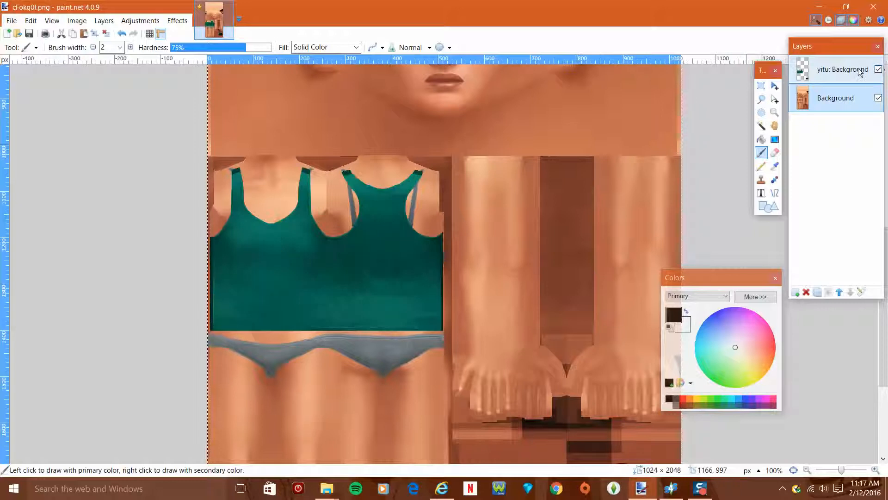
- Rename the tank top texture layer as "original shirt" and add a new empty layer above it
double_click(859, 71)
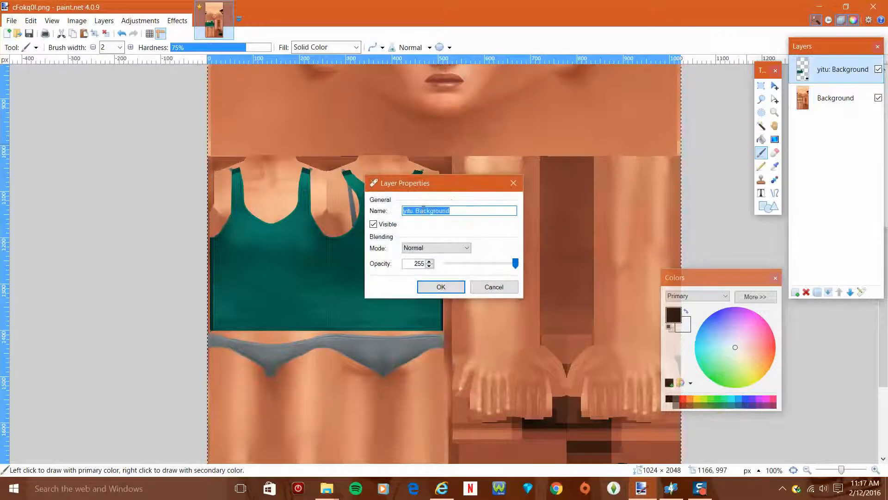
text(sh)
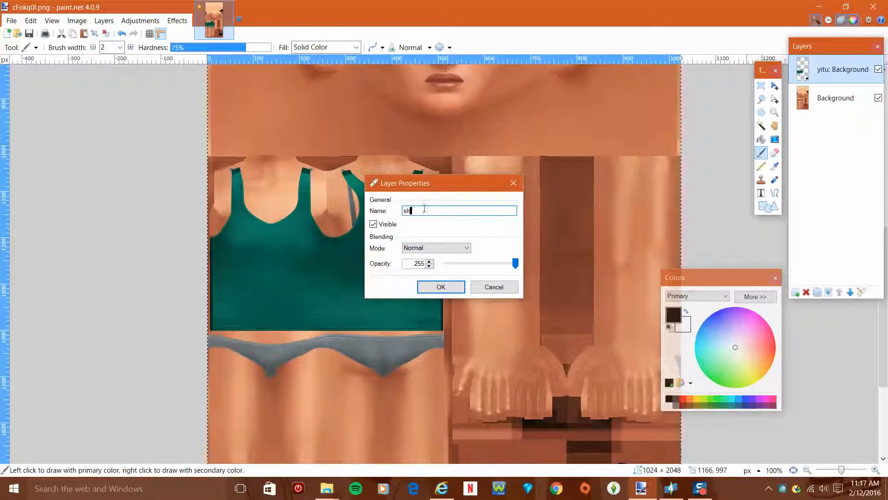
text(irt)
click(405, 211)
text(oniginal)
key(Return)
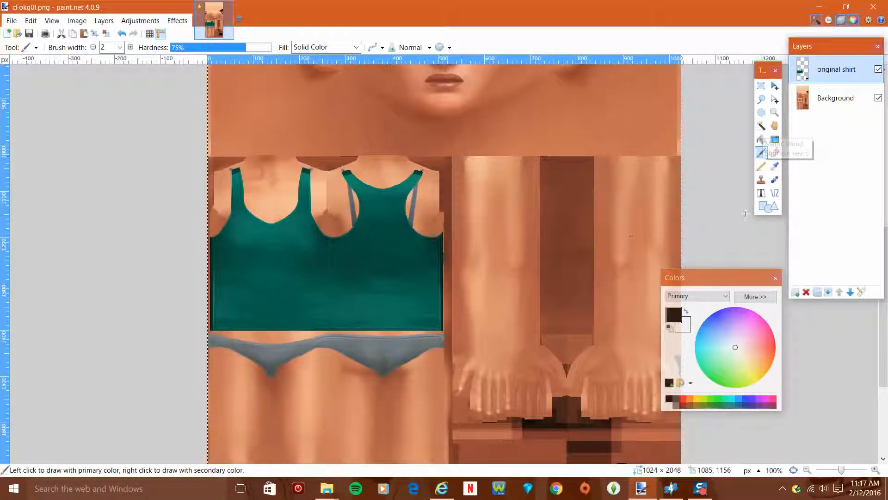
click(795, 293)
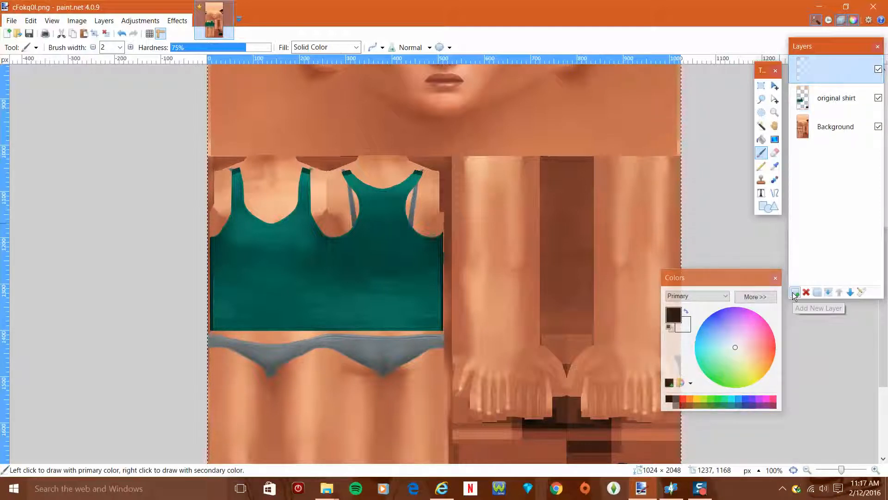
double_click(880, 70)
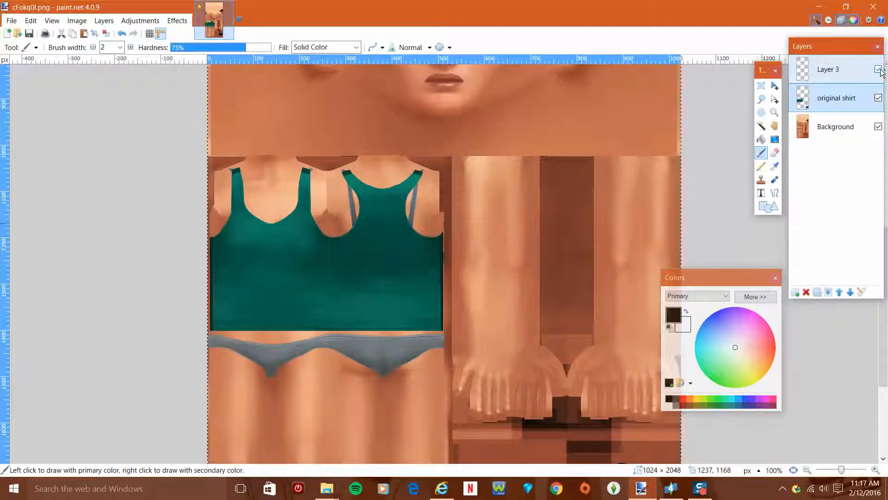
- In the browser, copy the logo of the woman's face with a red rose, and paste it into a new paint.net image
click(440, 491)
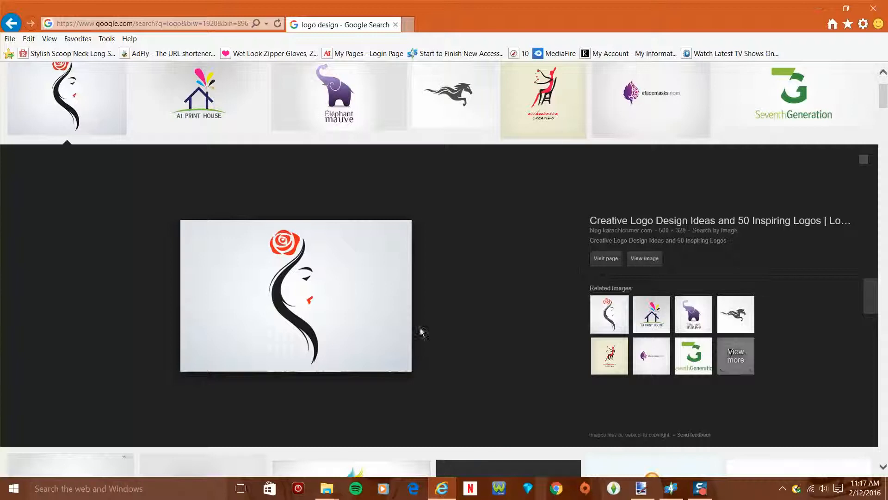
right_click(298, 302)
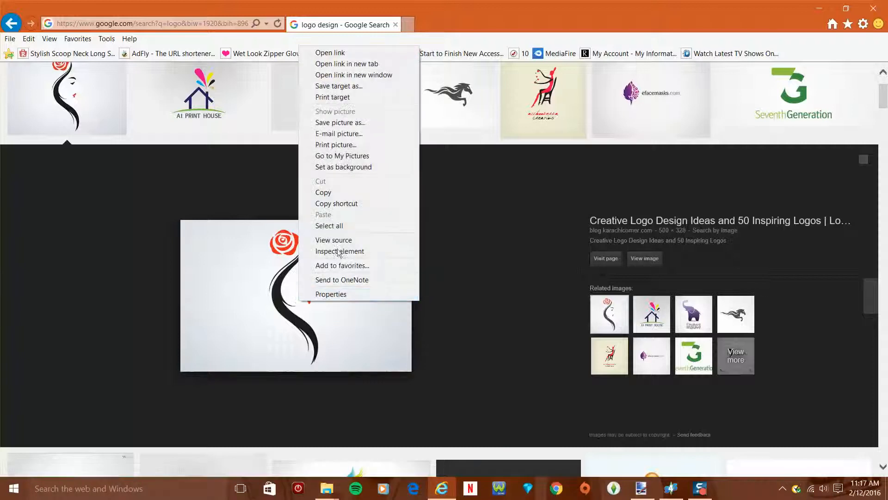
click(355, 194)
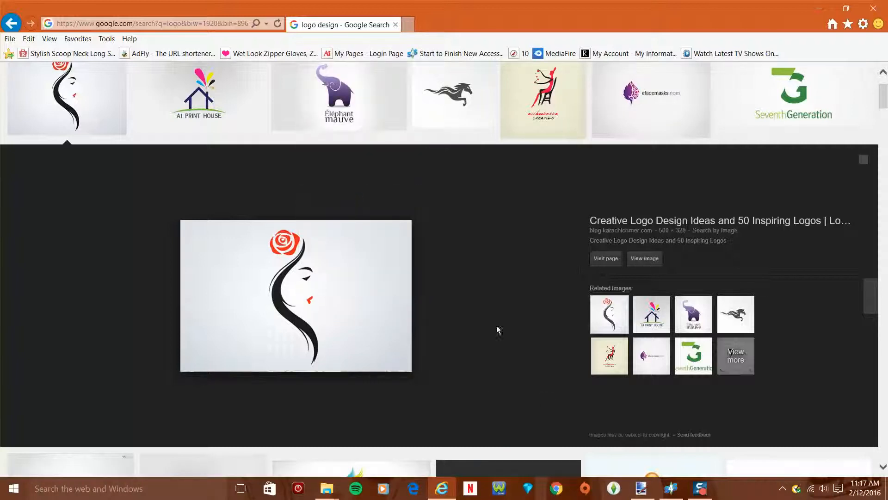
click(819, 8)
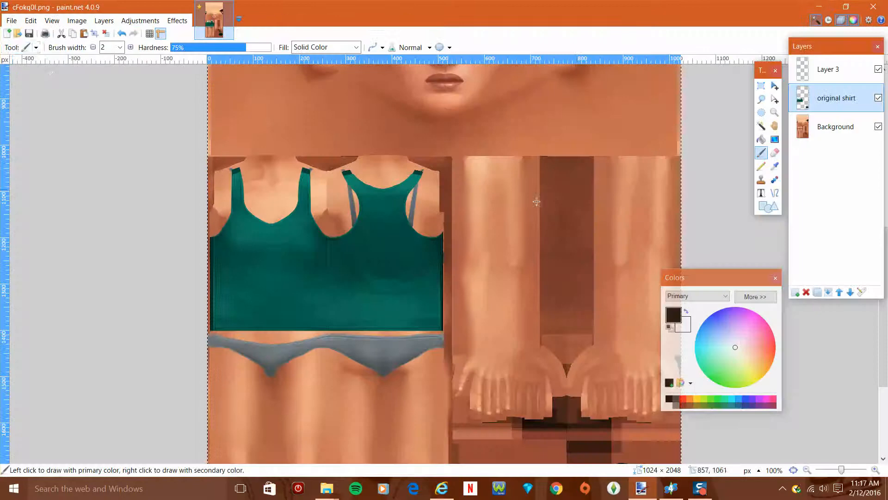
click(24, 22)
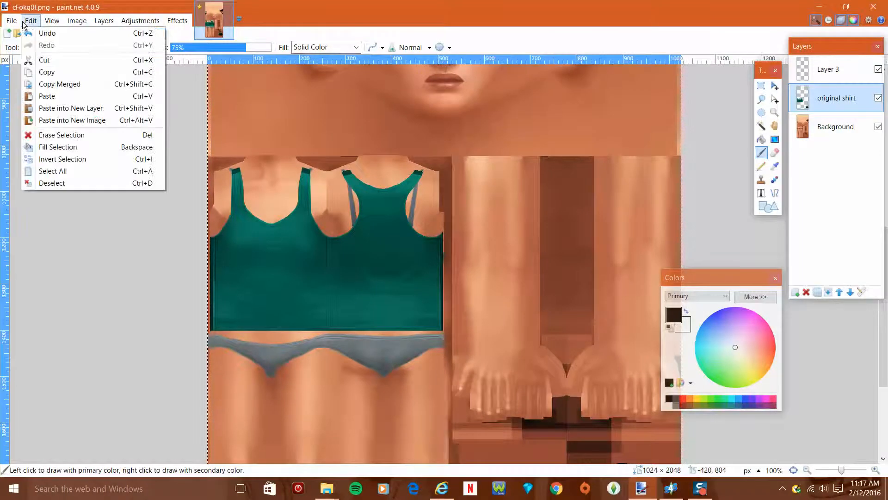
click(77, 120)
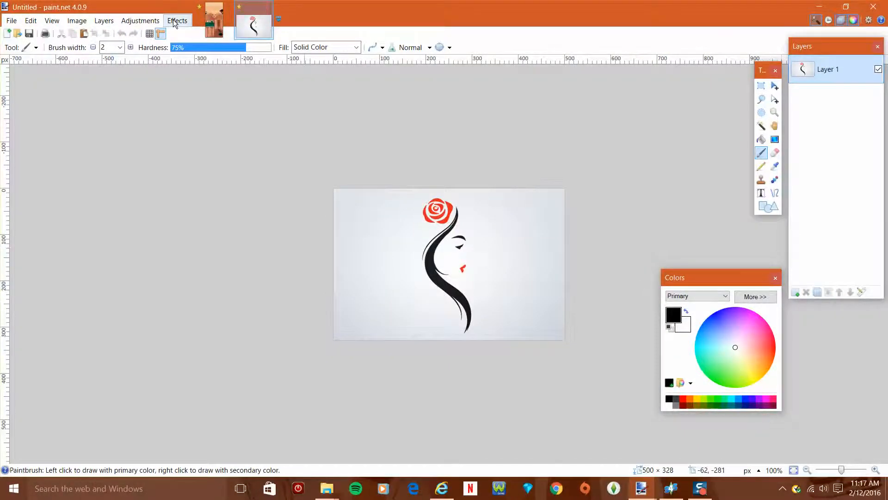
- Apply the Sharpen effect to the logo image, trying low and high amounts and settling on the maximum
click(173, 20)
mouse_move(193, 81)
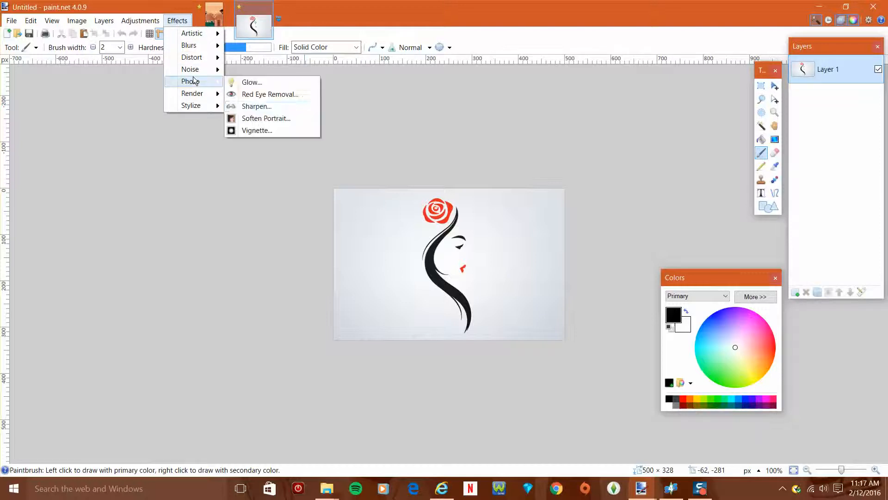
click(250, 106)
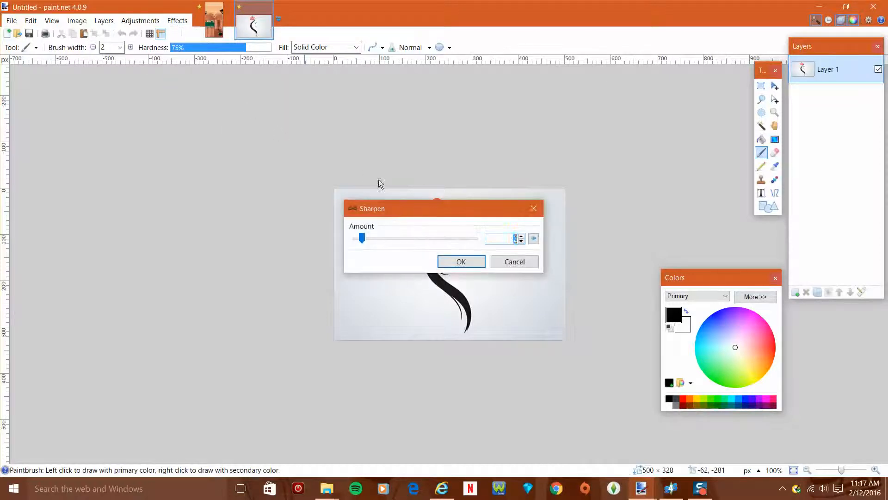
drag(409, 208, 165, 139)
drag(121, 168, 365, 187)
drag(261, 183, 81, 177)
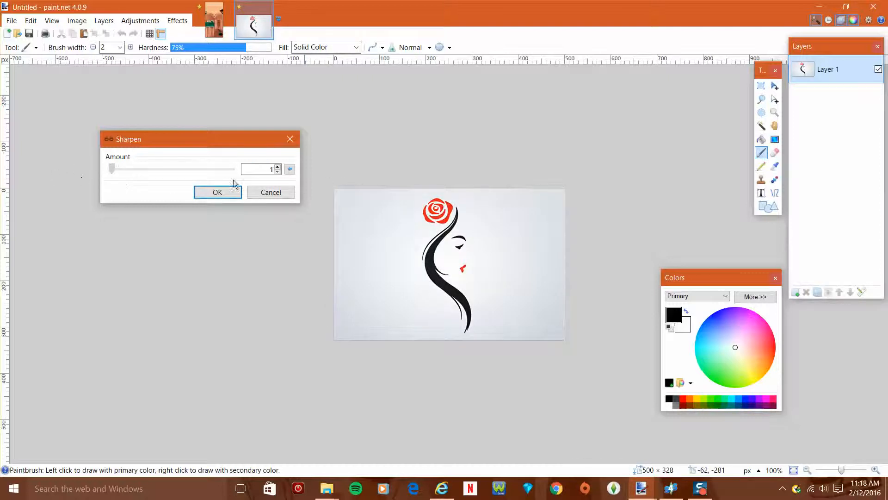
drag(233, 179, 442, 190)
click(225, 197)
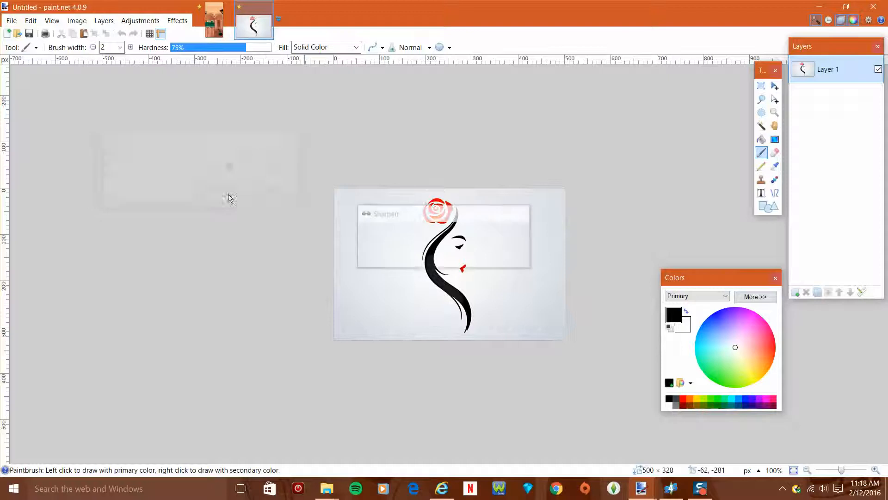
- Select the light background around the logo with the Magic Wand at 50% tolerance, sampling several spots
click(761, 125)
click(475, 228)
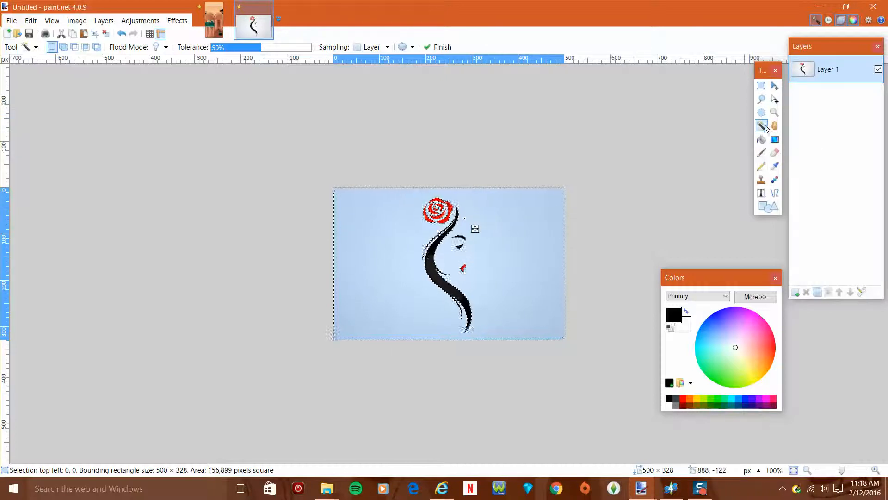
click(493, 217)
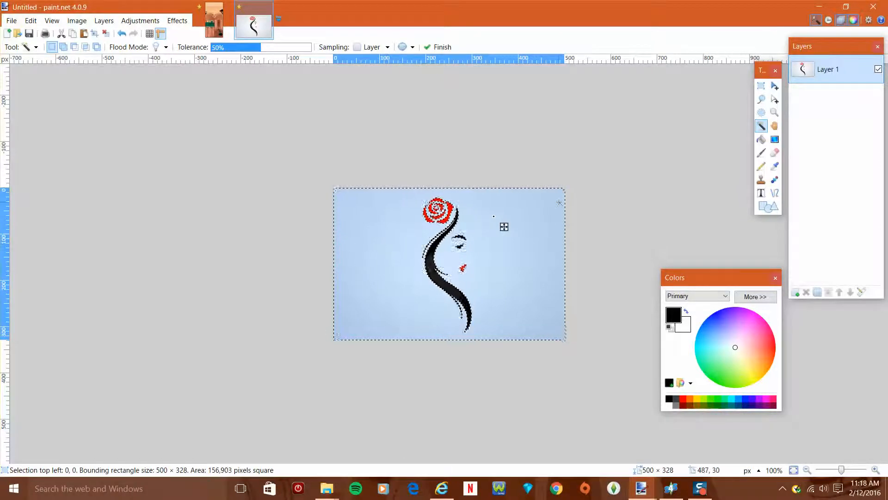
click(399, 248)
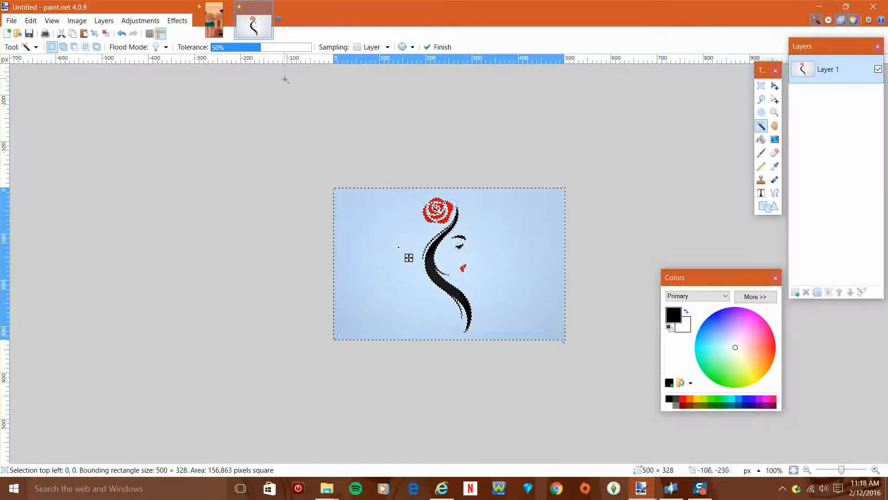
- Try raising the Magic Wand tolerance to 99% and erasing the selected area, and undo the erasure
click(283, 48)
click(292, 48)
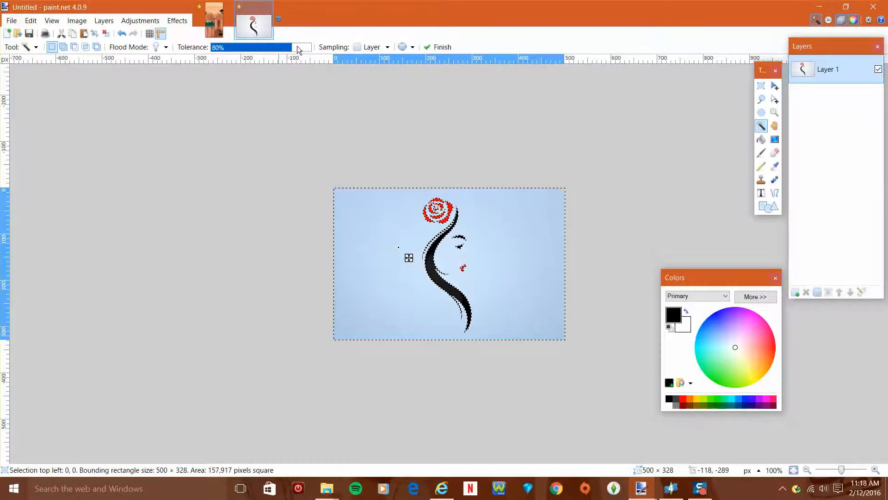
click(305, 48)
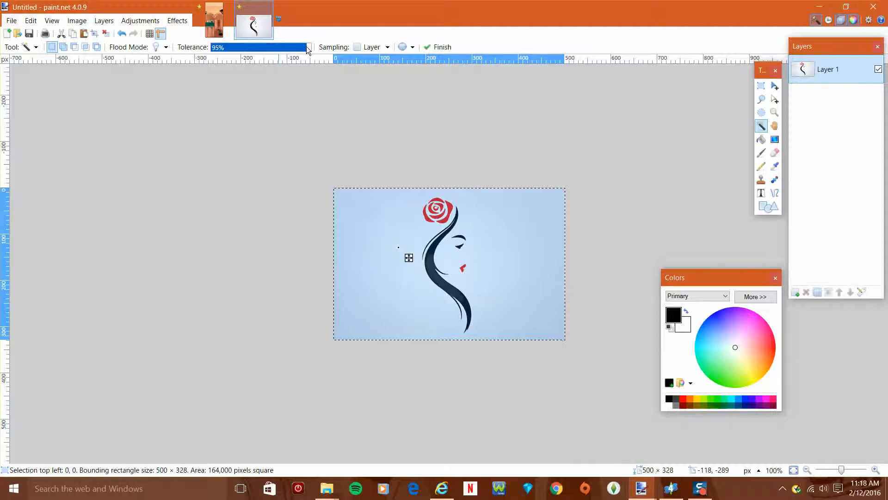
click(309, 49)
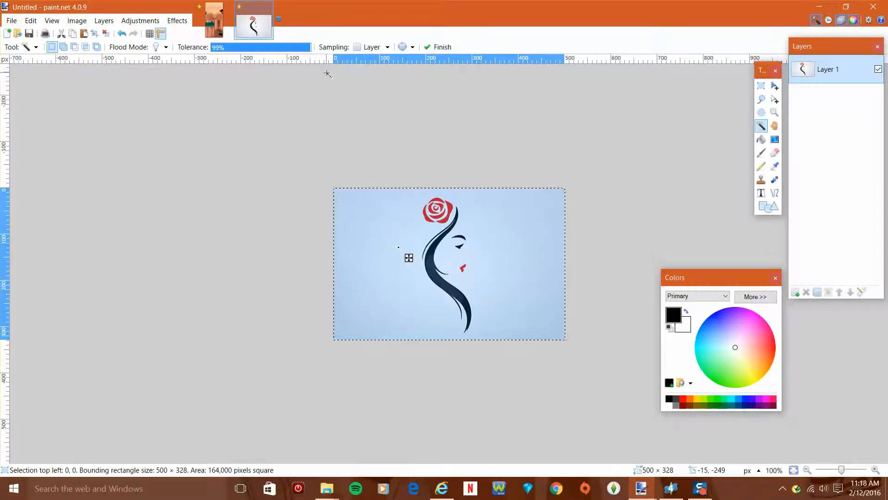
key(Delete)
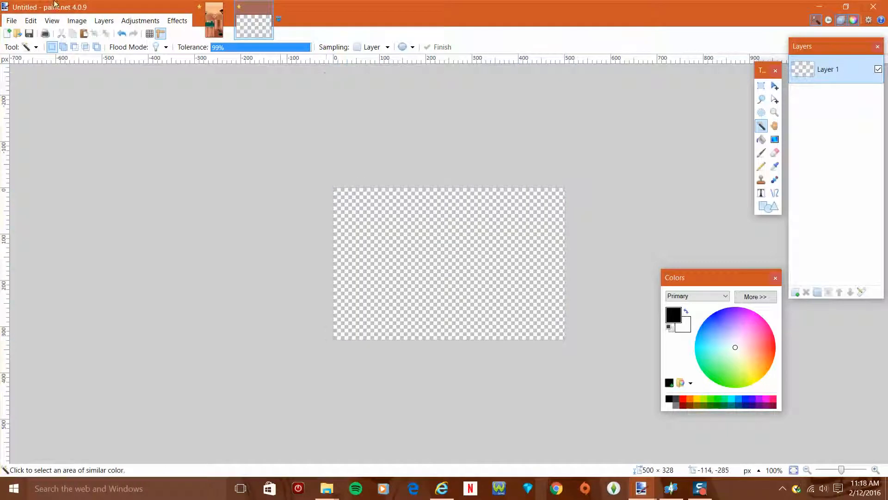
click(122, 35)
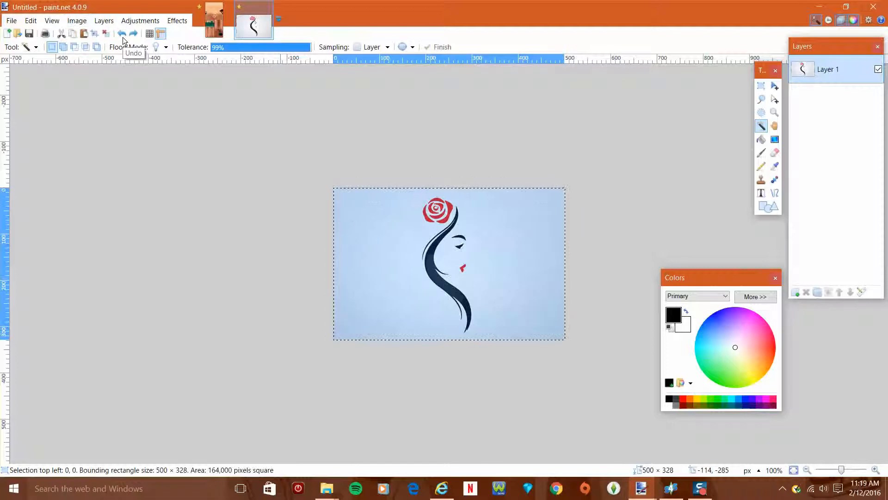
- Try reselecting the logo's background at 10% tolerance and erasing it, and undo the erasure
click(385, 255)
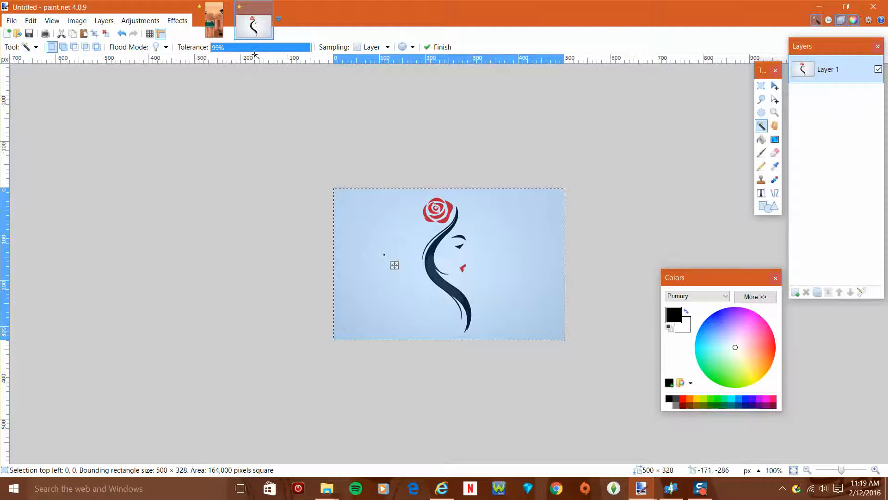
drag(251, 46, 222, 52)
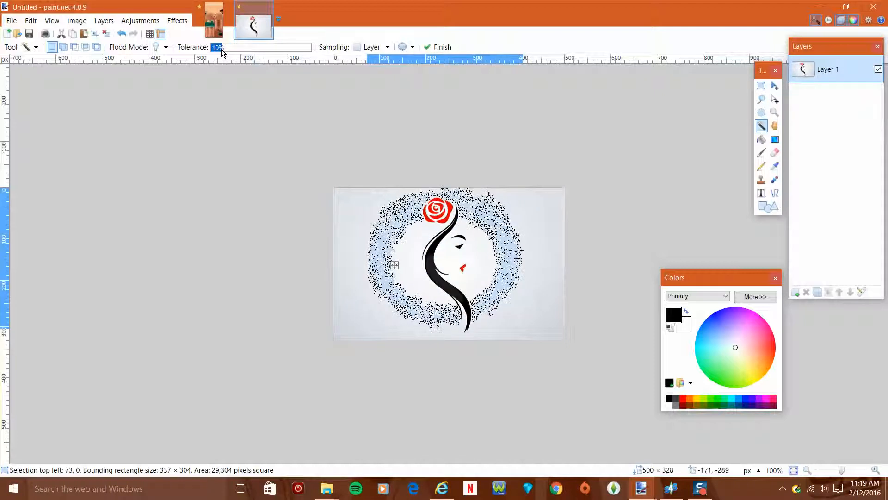
key(Delete)
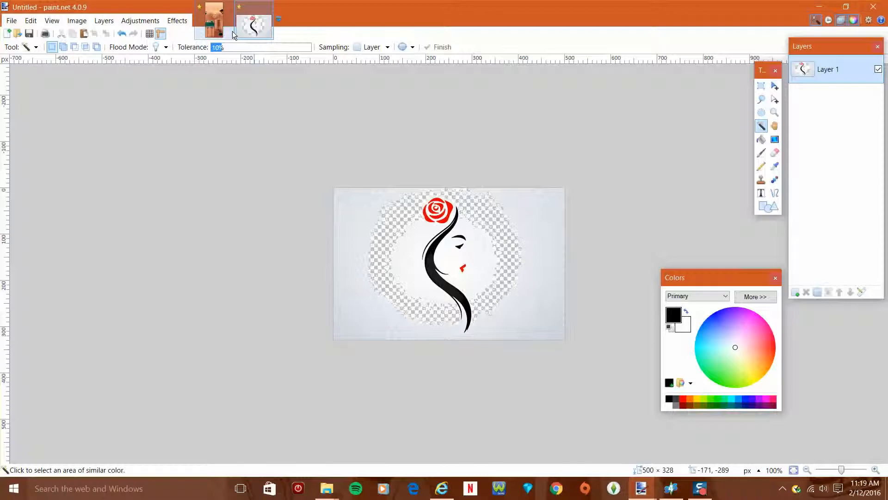
click(122, 34)
- Select the background around the logo with the Magic Wand at 35% tolerance, and erase it to transparency
click(349, 260)
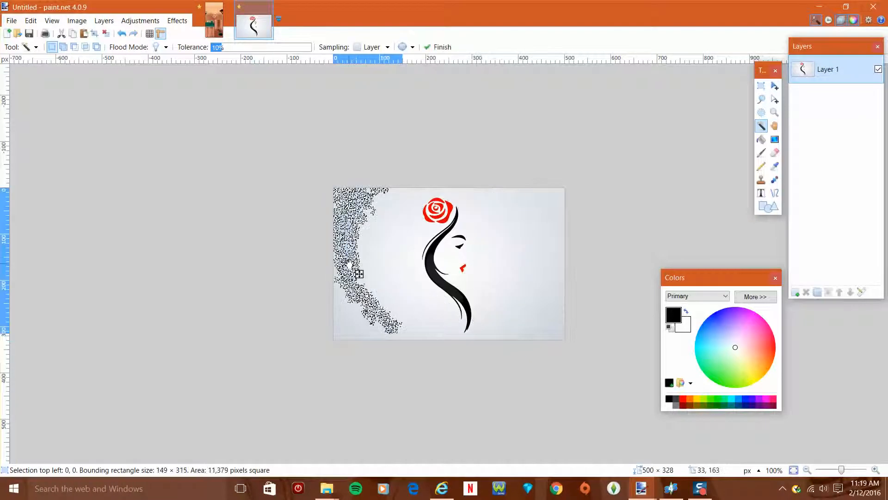
click(241, 48)
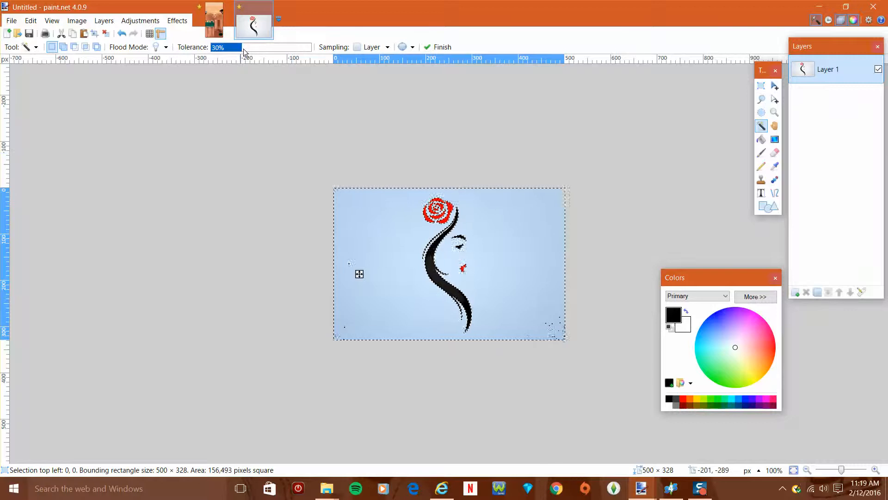
drag(244, 49, 246, 50)
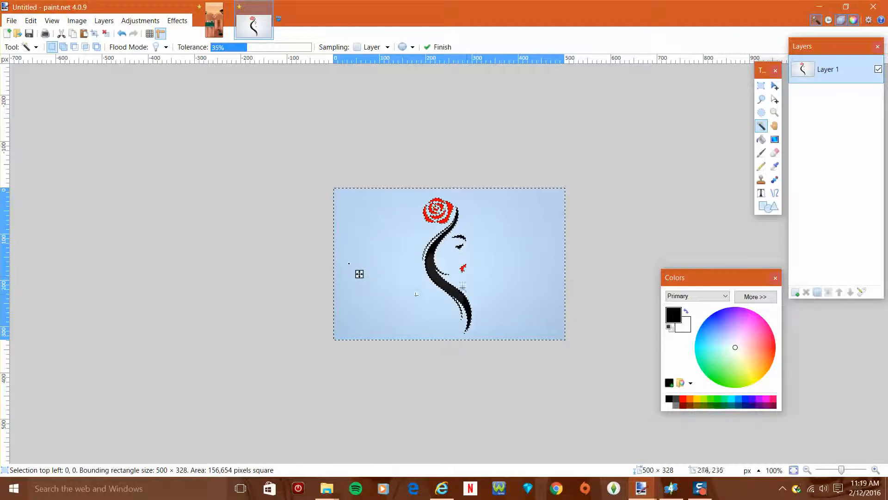
key(Delete)
key(ctrl+d)
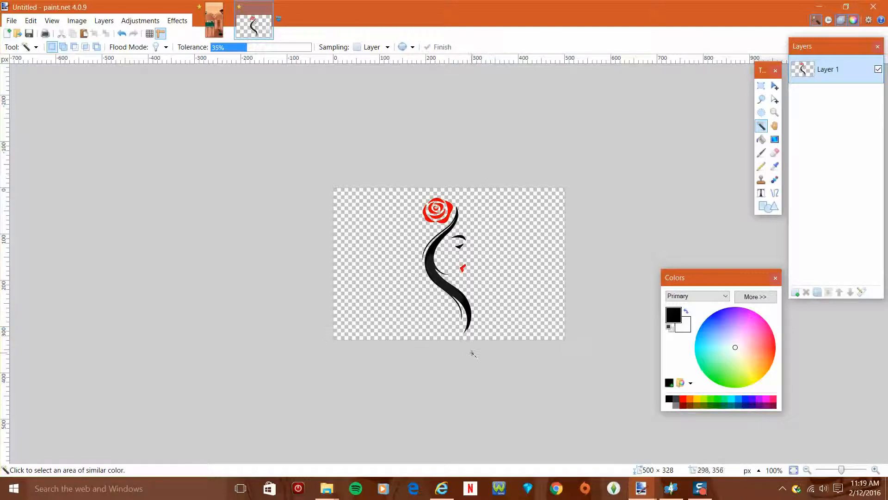
- Select a rectangle of about 142 × 312 px around the face-and-rose logo and copy it
click(761, 86)
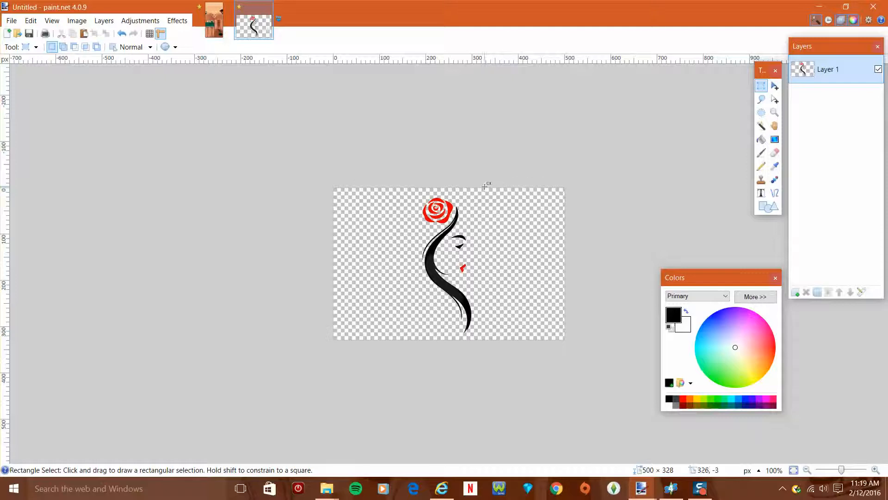
drag(417, 199, 482, 339)
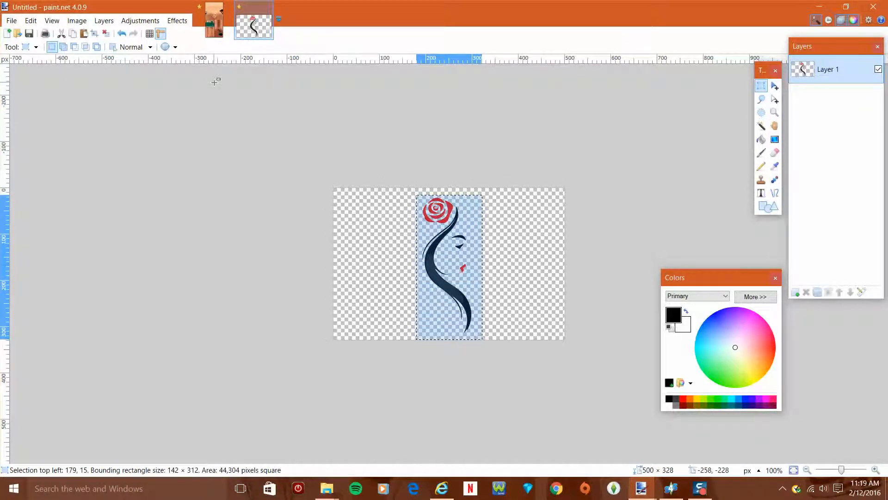
click(30, 22)
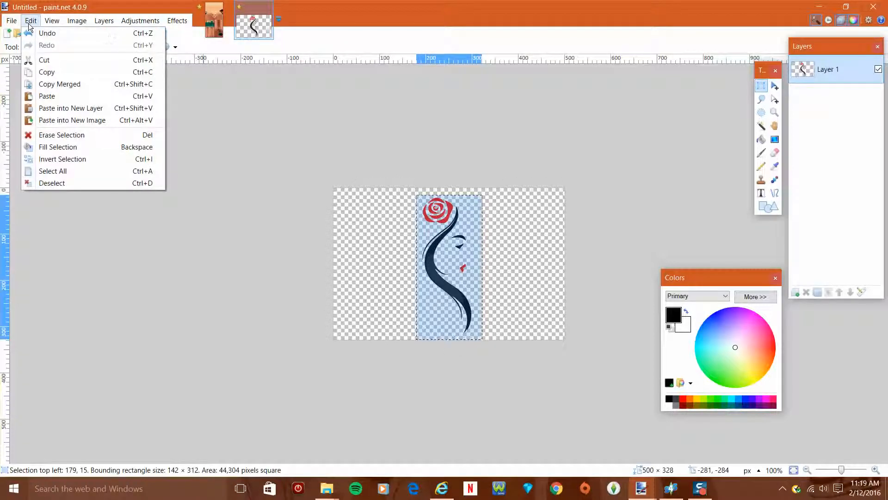
click(47, 72)
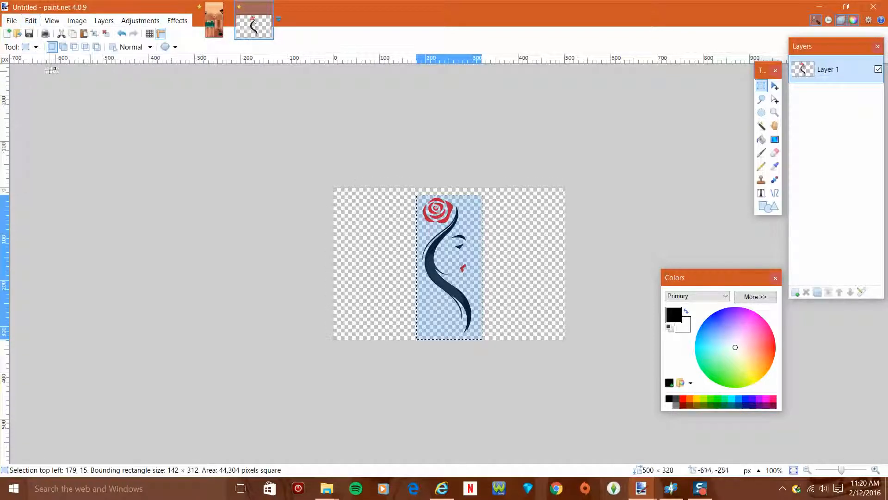
- In the cFokq0l.png texture image, make Layer 3 active and paste the copied logo onto it
click(207, 32)
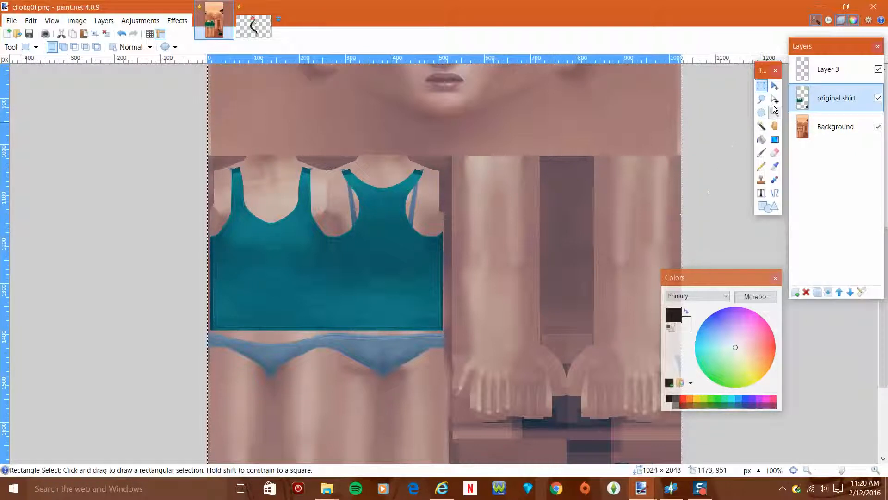
click(775, 86)
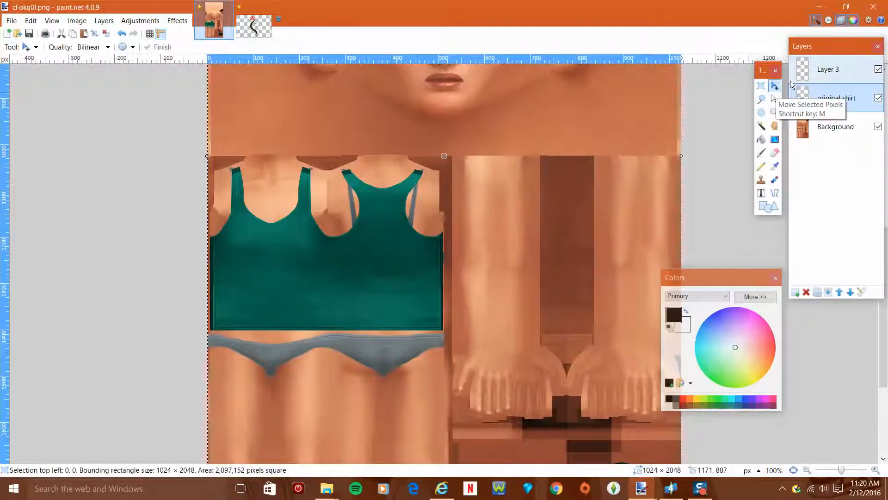
click(830, 70)
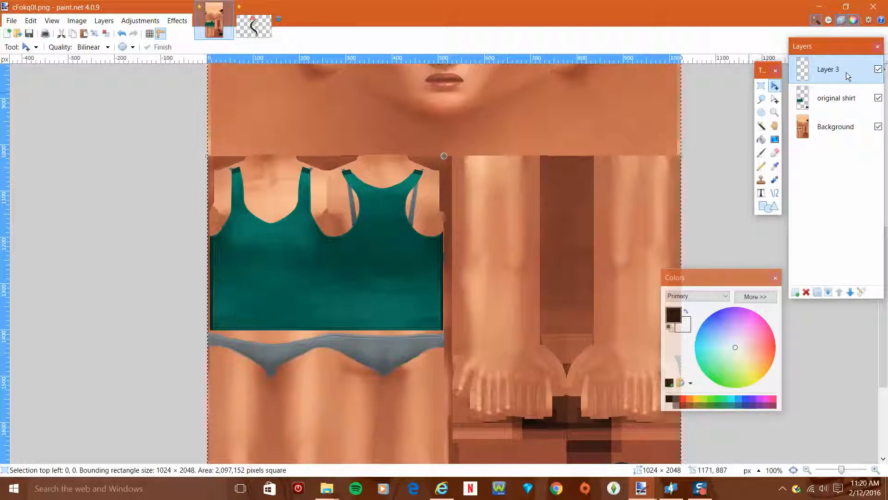
click(31, 21)
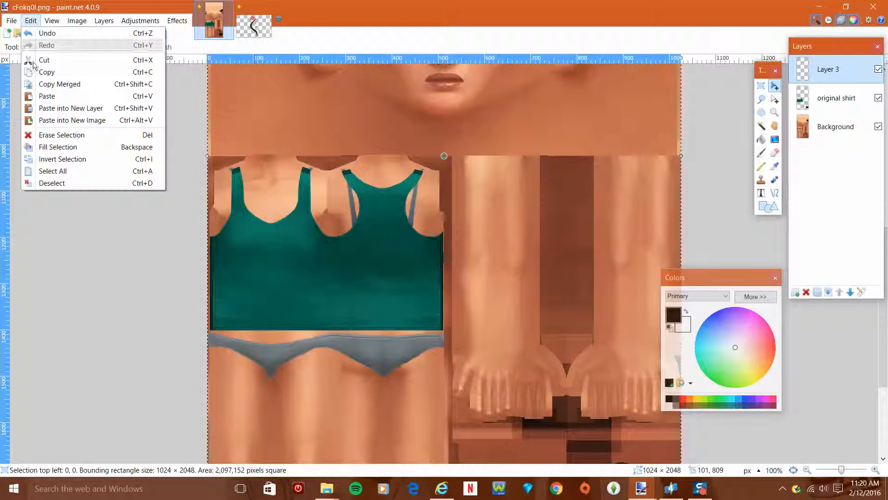
click(48, 98)
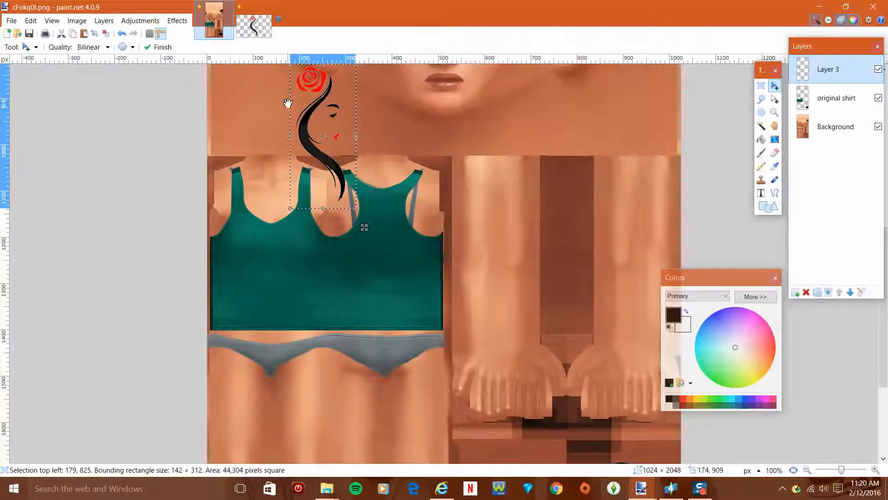
- Copy the selected logo again from its own image and return to the tank top texture image
click(255, 26)
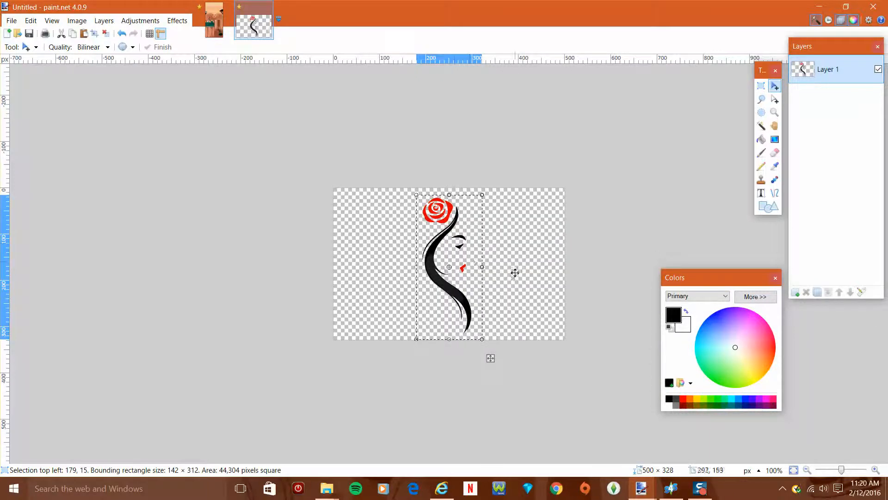
click(31, 21)
click(42, 73)
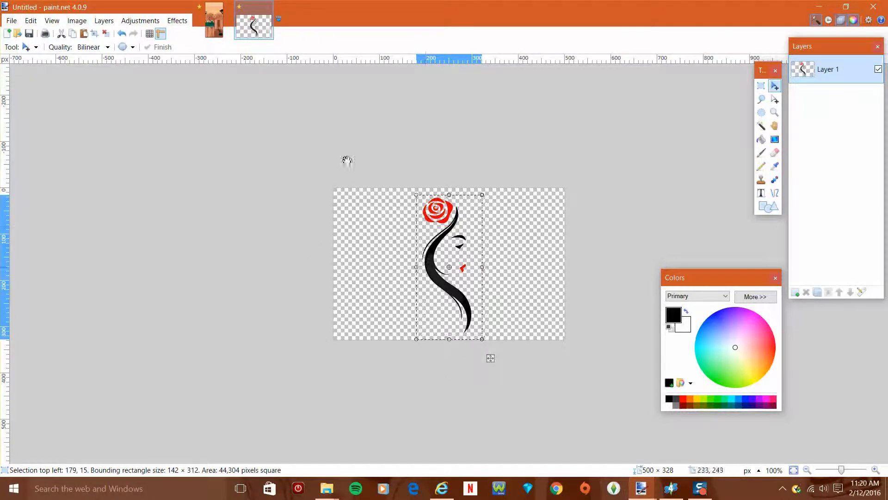
click(218, 34)
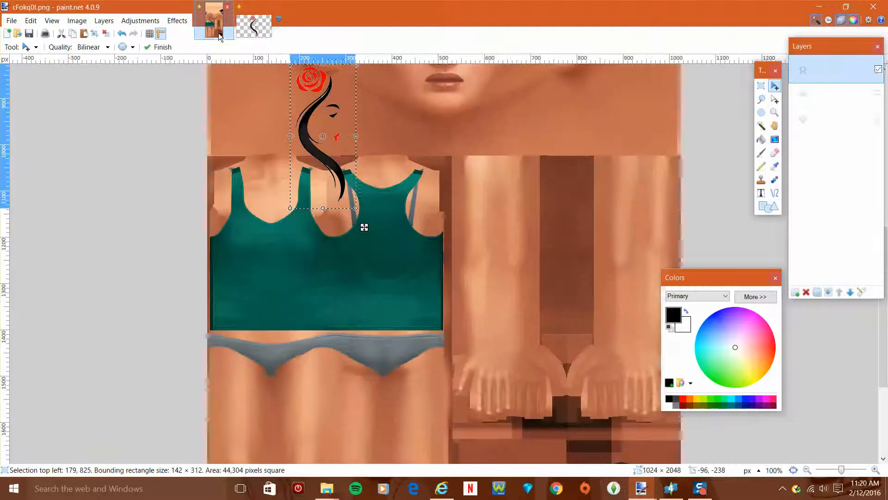
- Scale the pasted logo to about 75 × 166 px and place it right of center on the shirt front, just below the neckline
drag(330, 130, 282, 227)
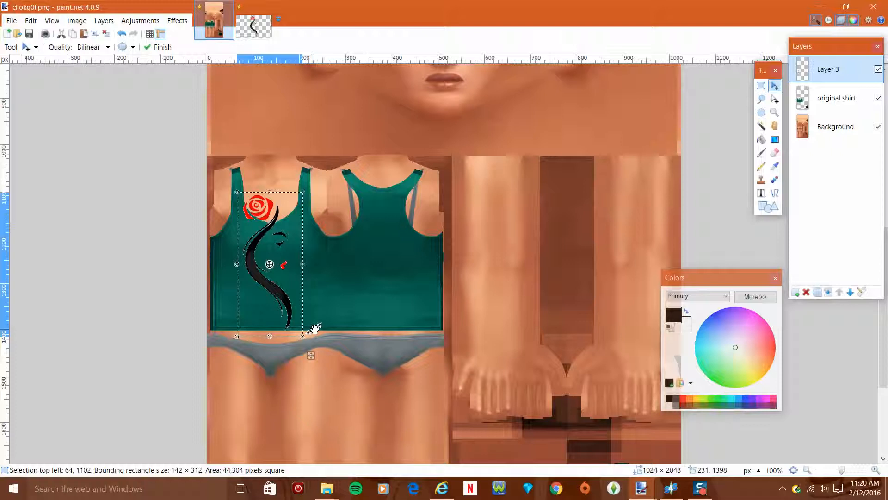
drag(304, 336, 337, 353)
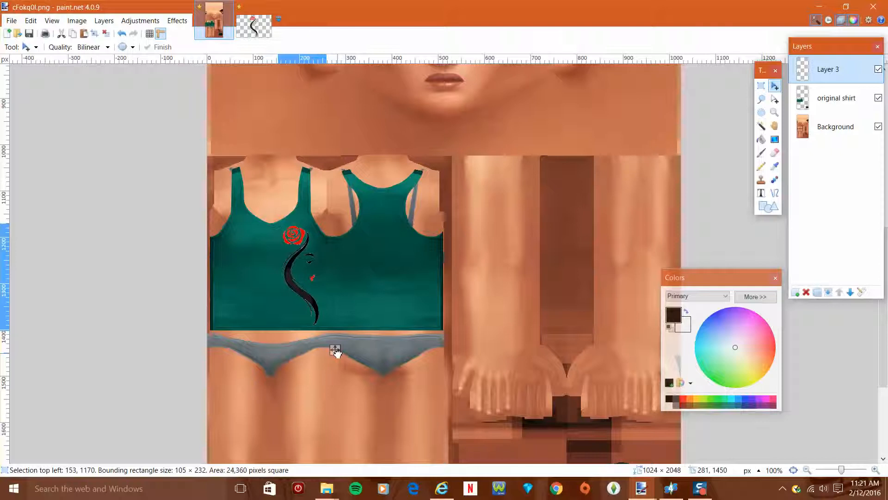
drag(335, 350, 327, 342)
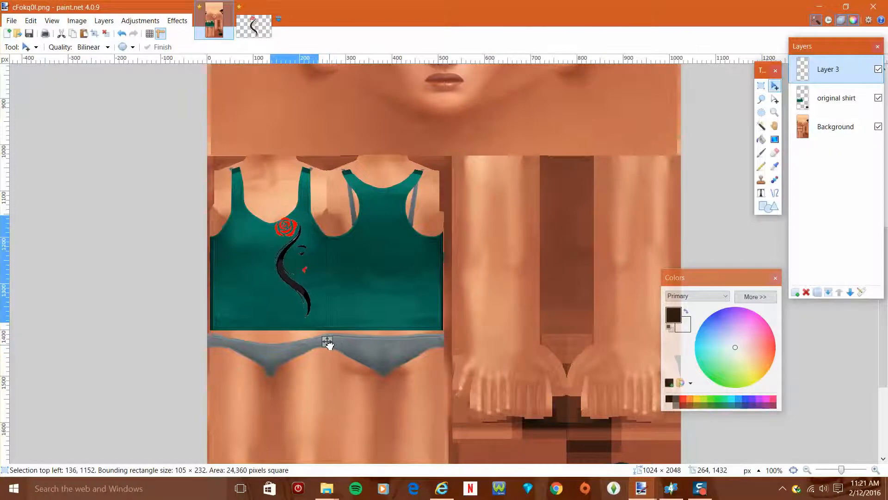
drag(328, 344, 324, 334)
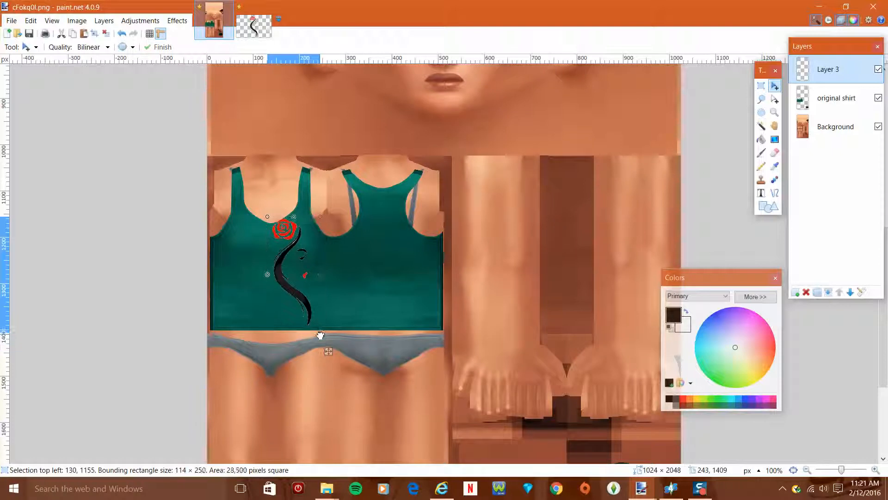
drag(320, 331, 319, 314)
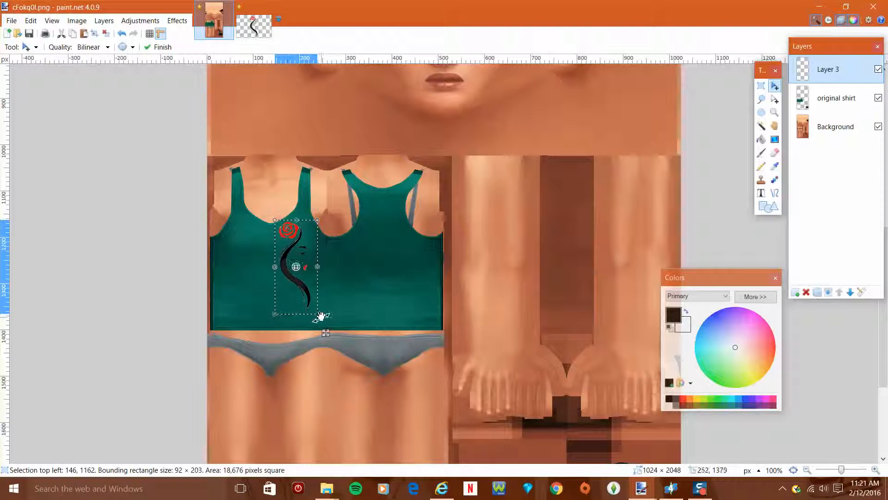
drag(317, 310, 312, 299)
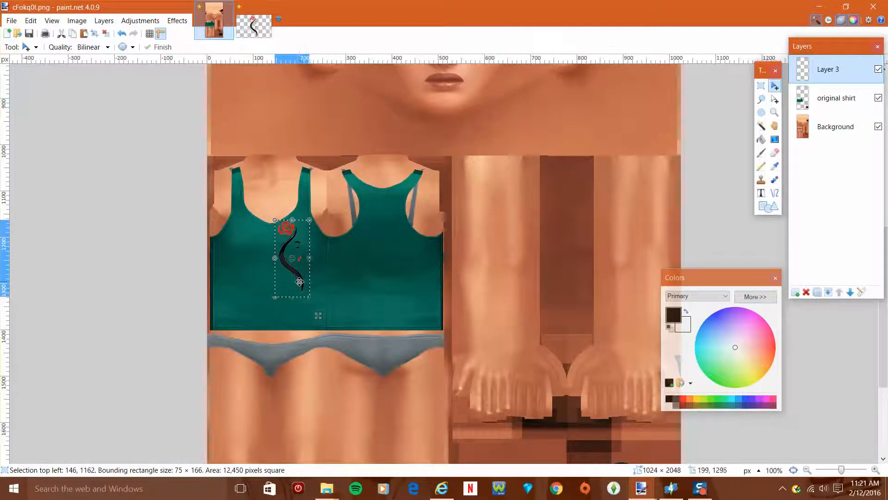
click(303, 281)
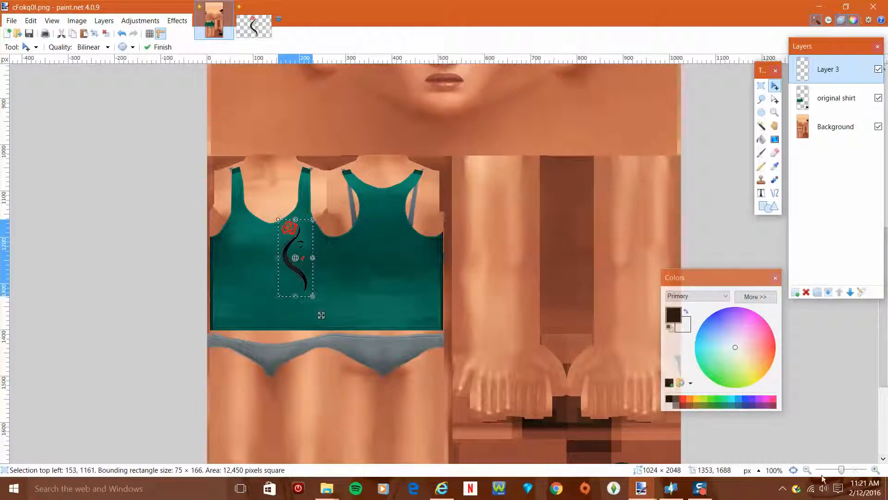
- Deselect the placed logo on the shirt front
click(856, 472)
click(856, 472)
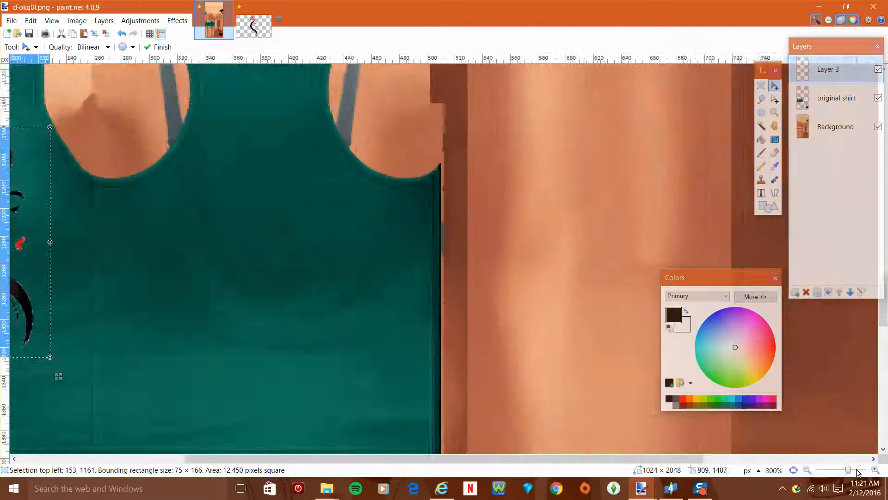
click(858, 472)
drag(612, 462, 245, 417)
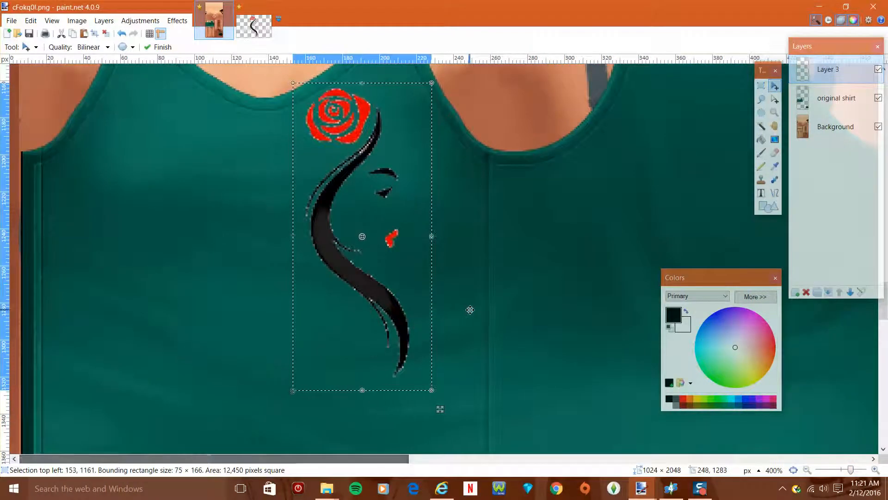
scroll(467, 312, up, 1)
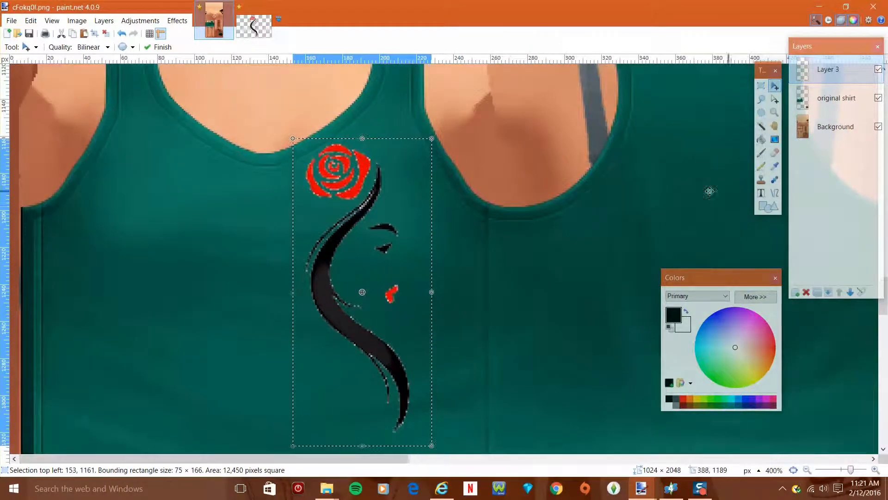
click(177, 21)
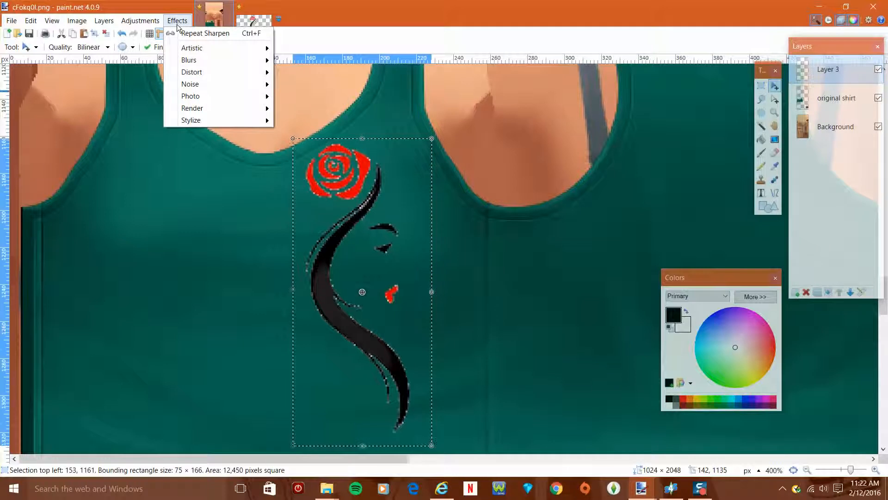
click(176, 23)
click(106, 34)
- Apply a Glow effect to the logo layer with radius 4, brightness -100 and contrast 100
click(177, 20)
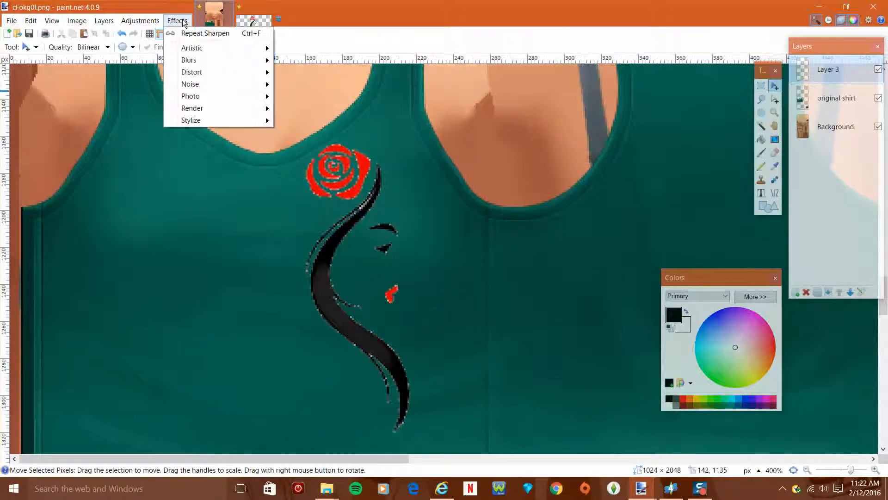
mouse_move(209, 95)
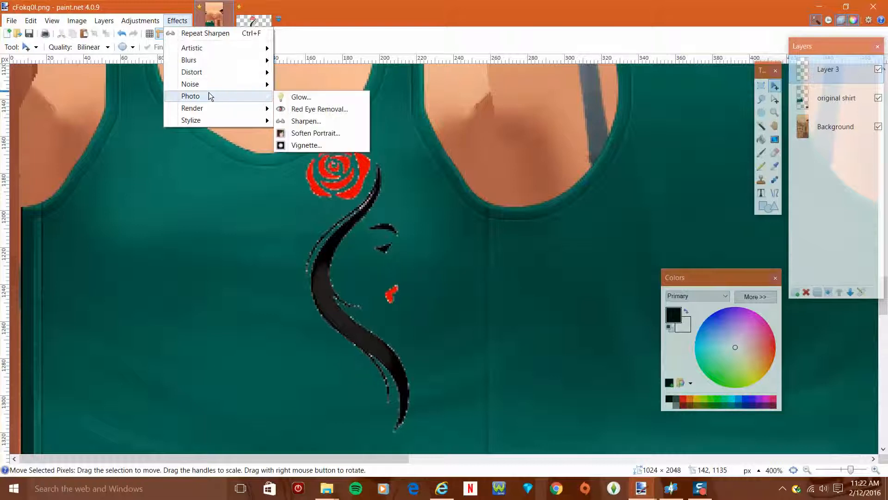
click(304, 99)
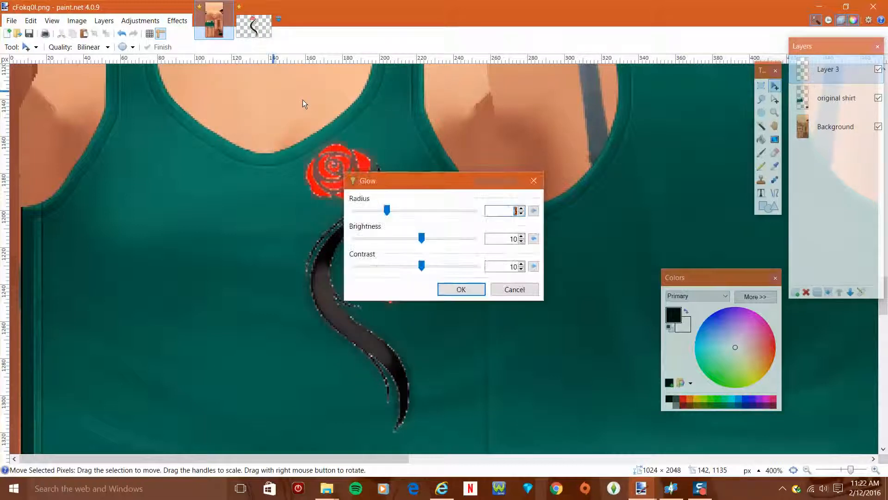
drag(484, 182, 641, 121)
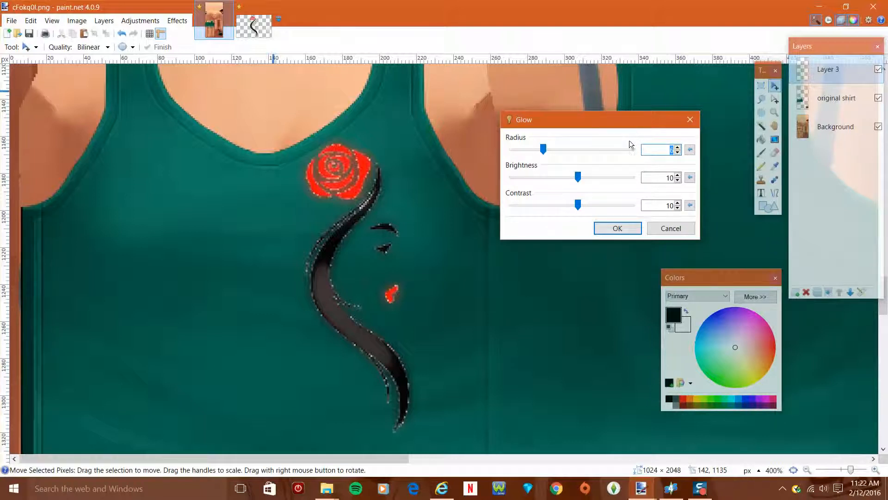
drag(543, 151, 507, 161)
drag(578, 176, 443, 201)
drag(581, 208, 655, 212)
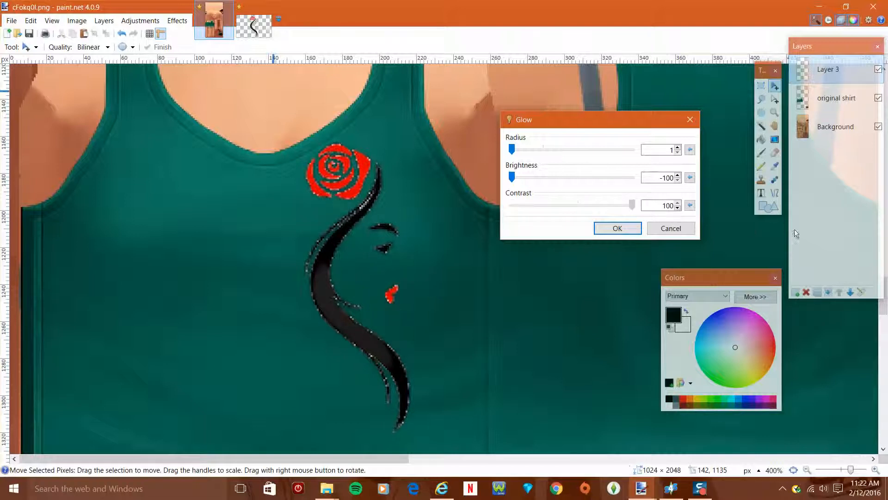
drag(520, 149, 534, 150)
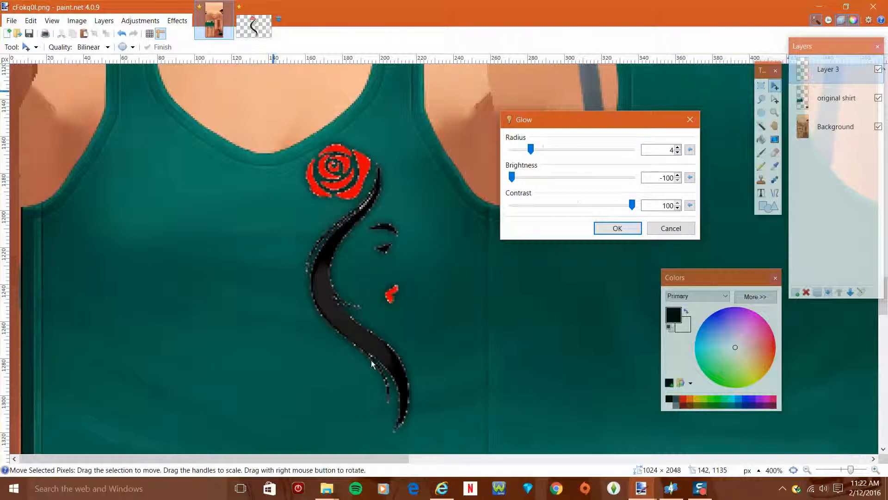
click(618, 228)
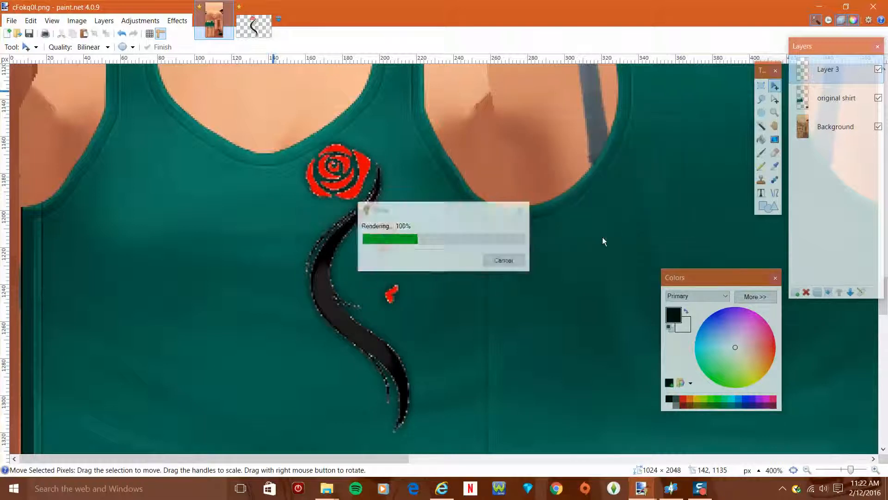
- Add a new layer directly above the Background layer
drag(850, 463, 842, 469)
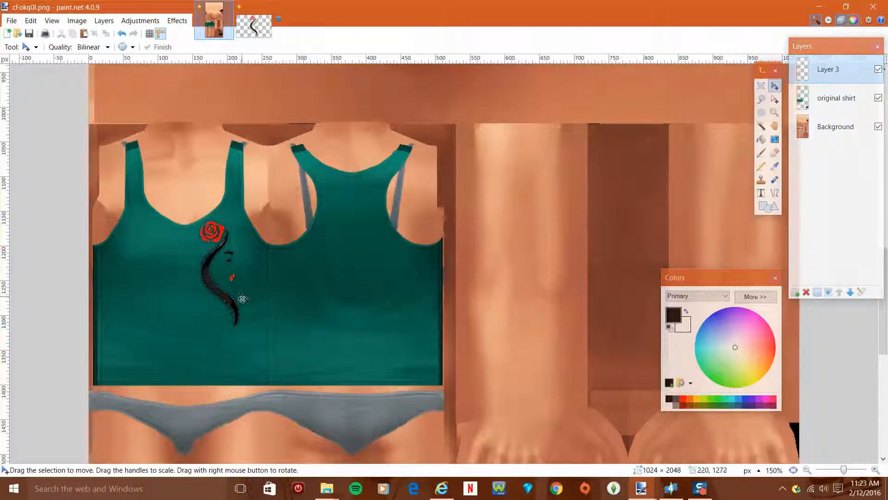
click(818, 123)
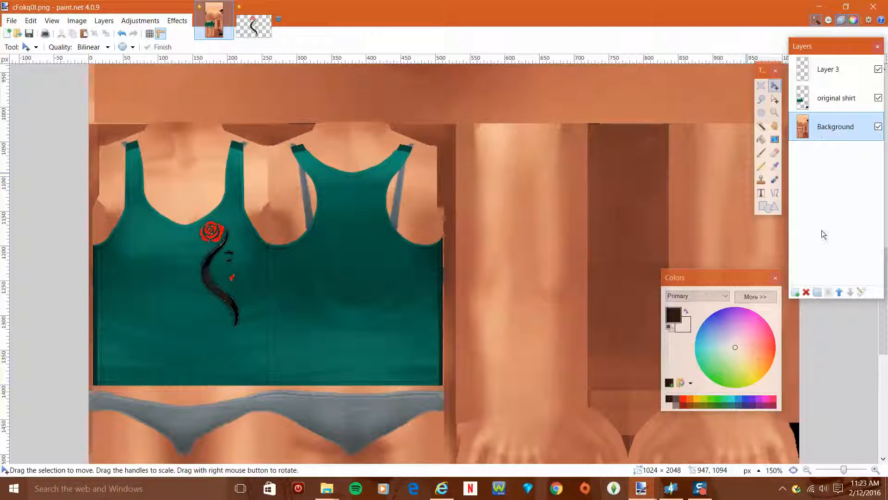
click(796, 292)
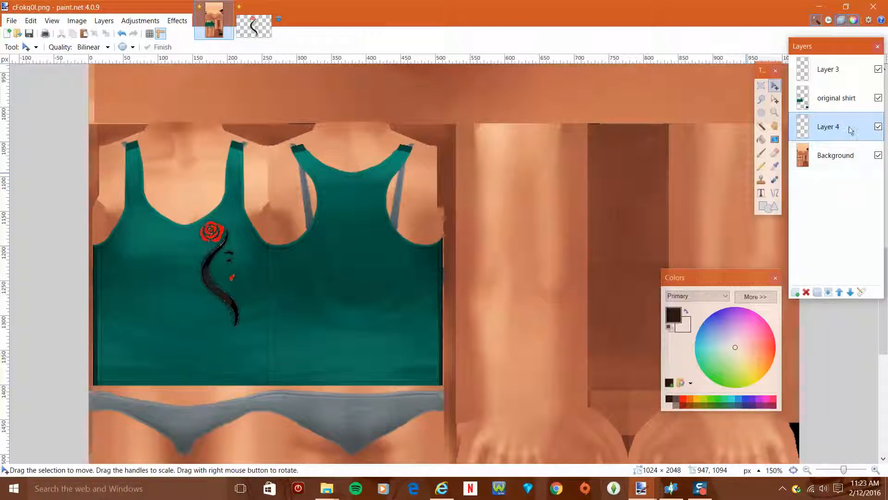
- Toggle the original shirt layer's visibility, and try adding a new layer directly above it
click(831, 102)
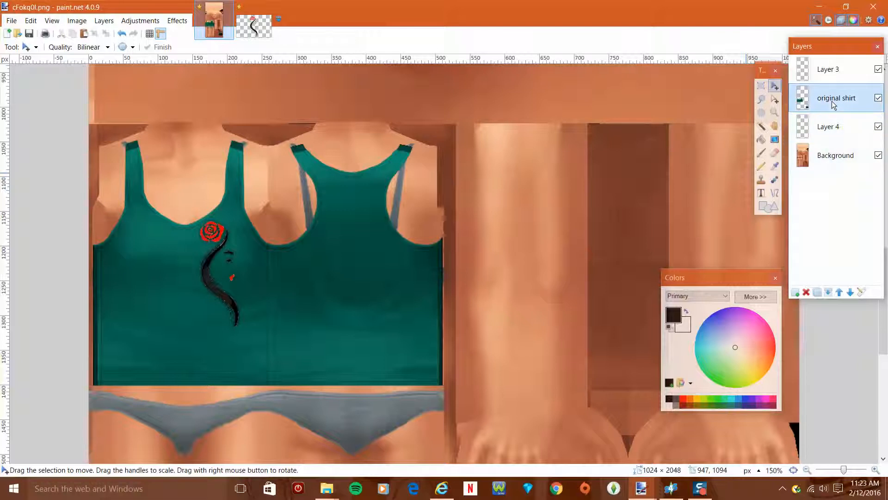
click(878, 98)
click(878, 98)
click(878, 98)
click(878, 98)
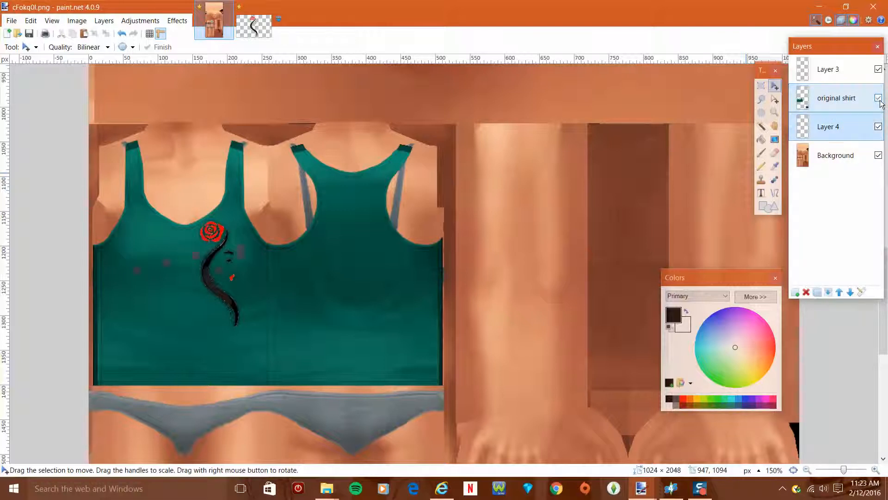
click(795, 292)
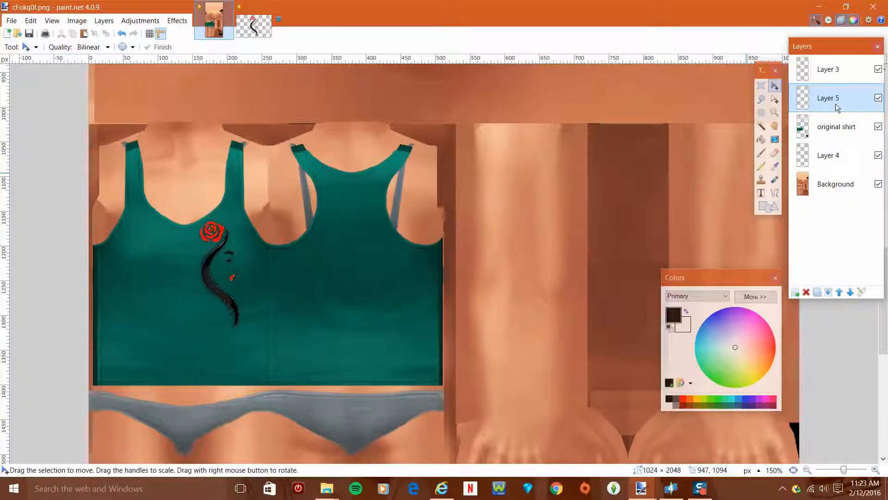
click(806, 292)
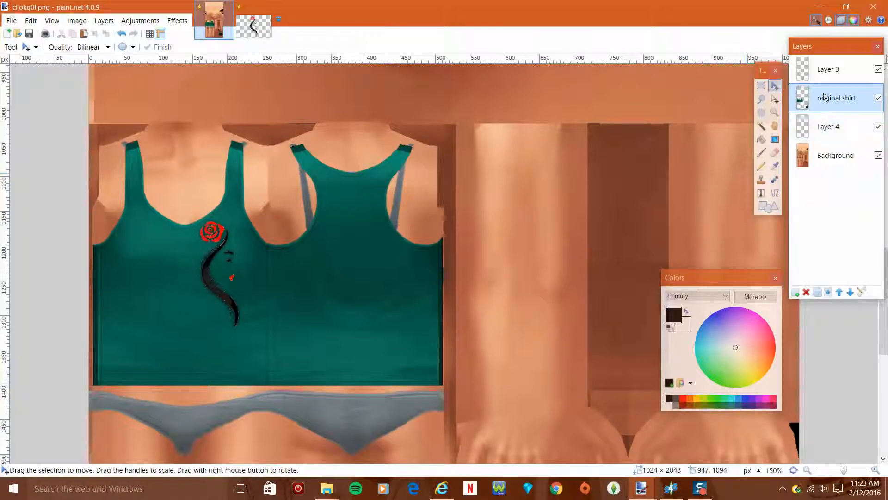
- Try the original shirt layer beneath the Background and at the top of the stack, and return it to just below Layer 3
drag(807, 99, 813, 161)
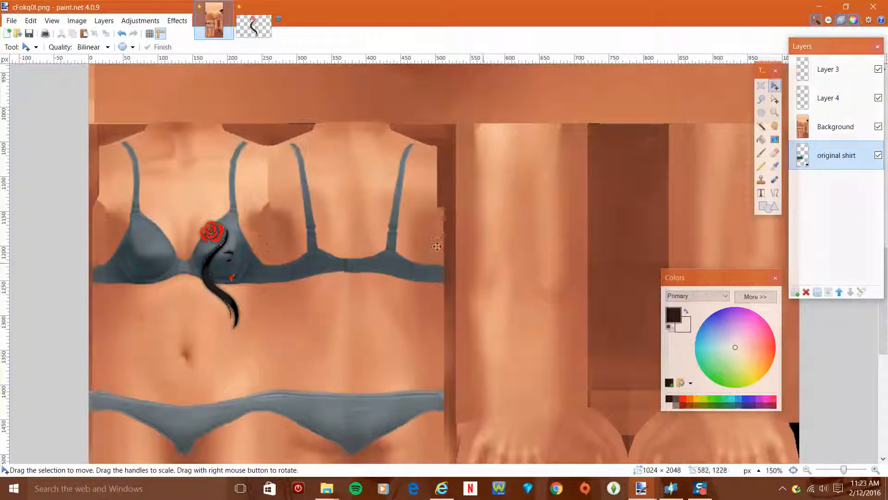
click(879, 127)
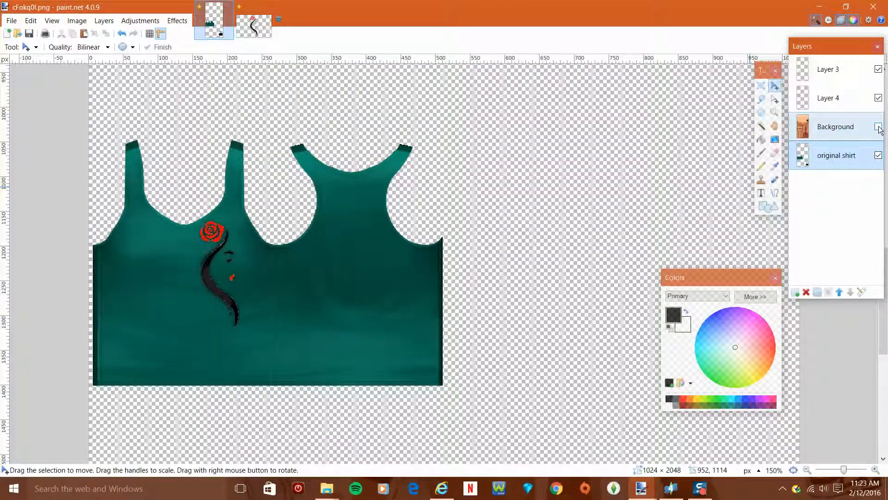
click(879, 127)
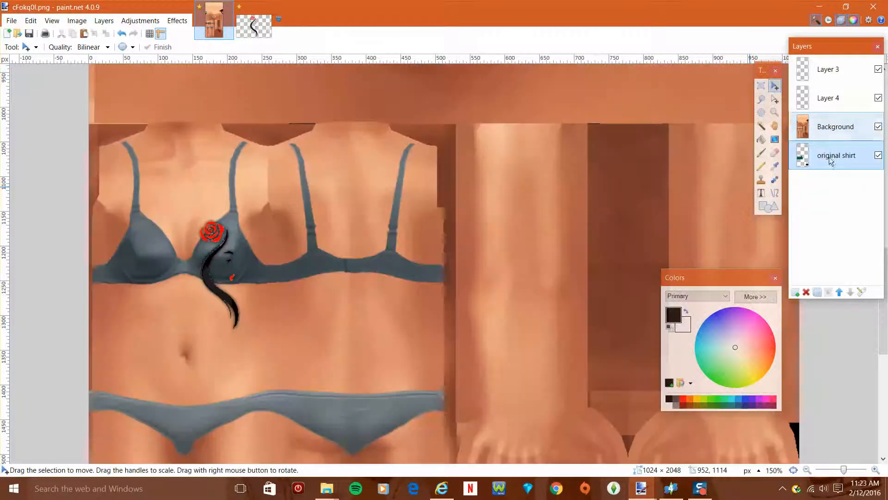
drag(805, 163, 885, 78)
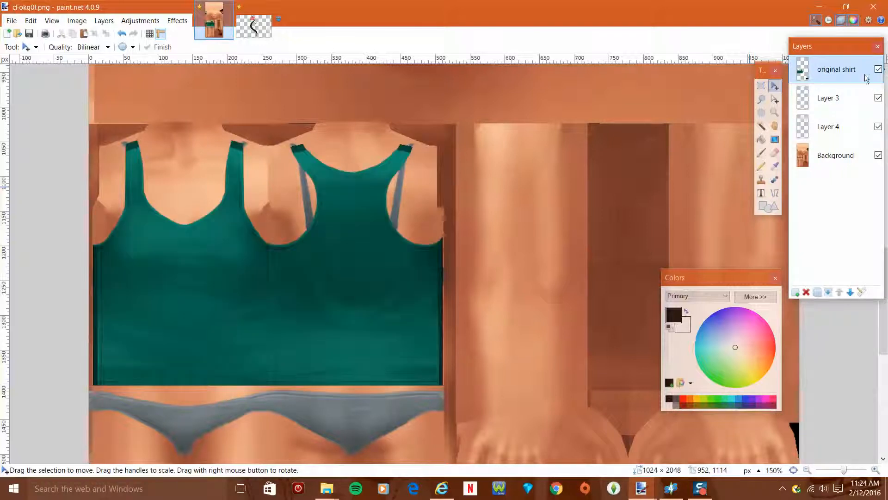
drag(837, 71, 842, 93)
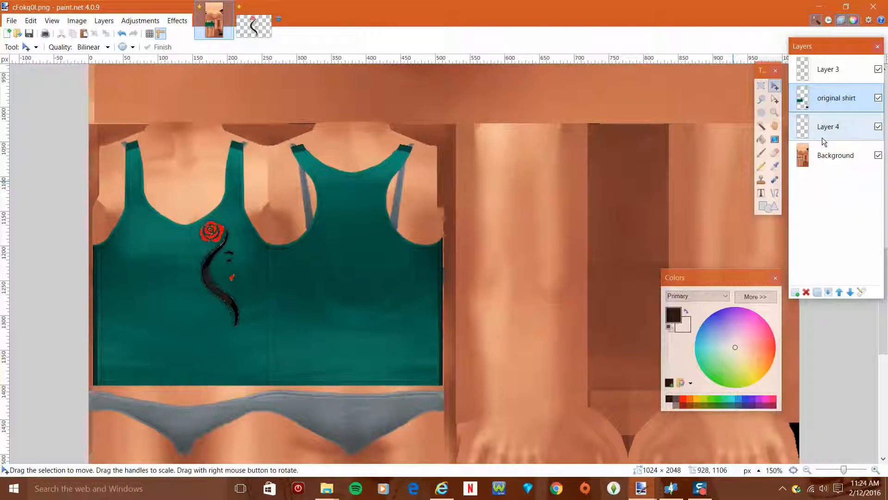
- Rename Layer 3 as logo and check its content by toggling its visibility
click(830, 73)
double_click(830, 74)
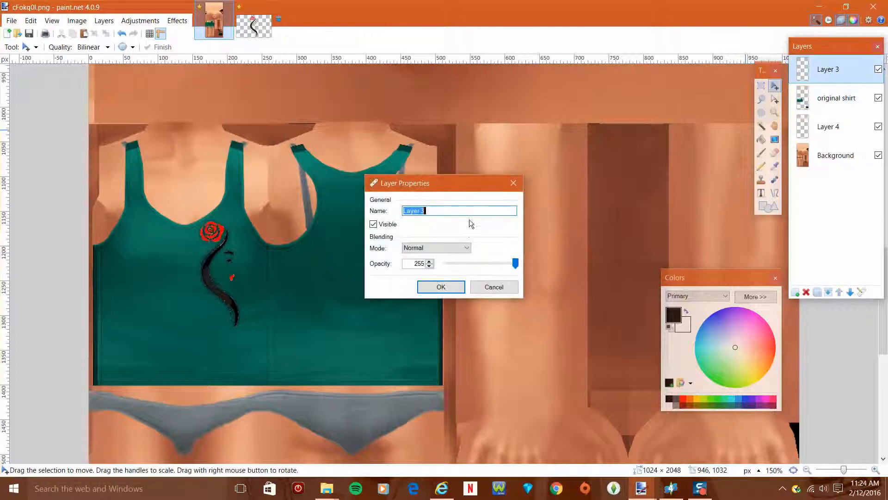
text(logo)
click(440, 287)
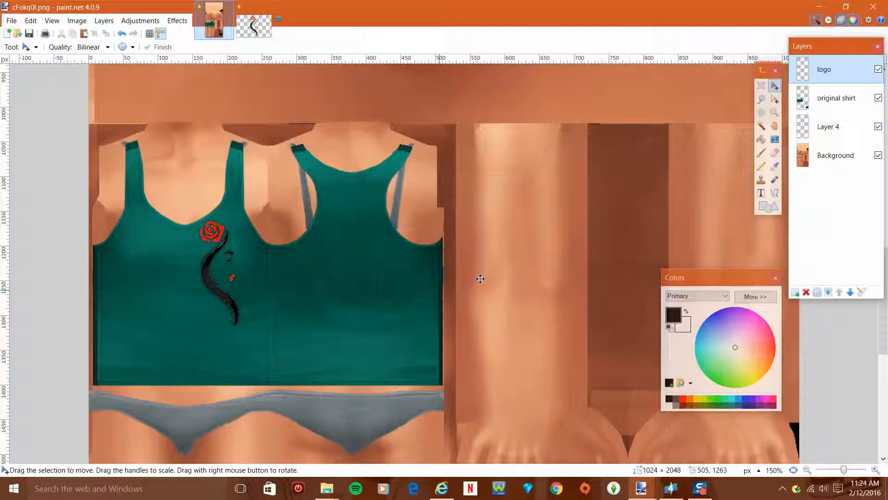
click(879, 70)
click(878, 70)
- Rename Layer 4 as shirt color and move it directly above the original shirt layer
click(847, 101)
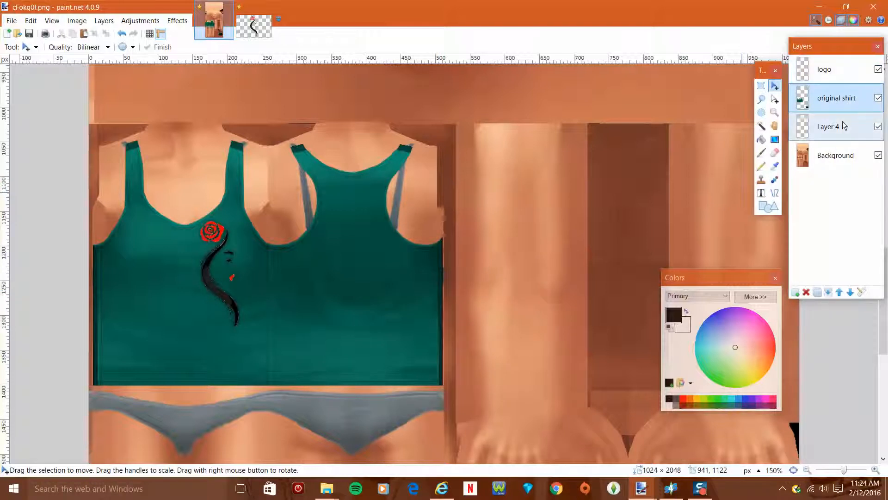
double_click(825, 130)
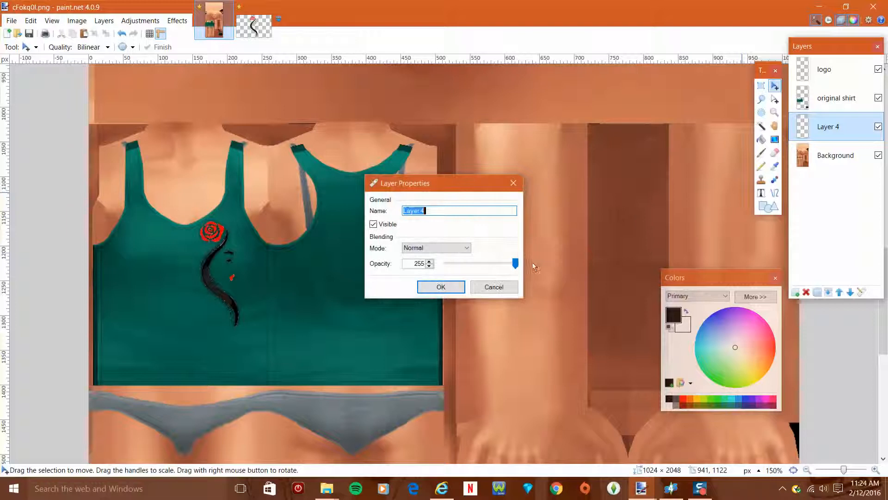
text(shirt color)
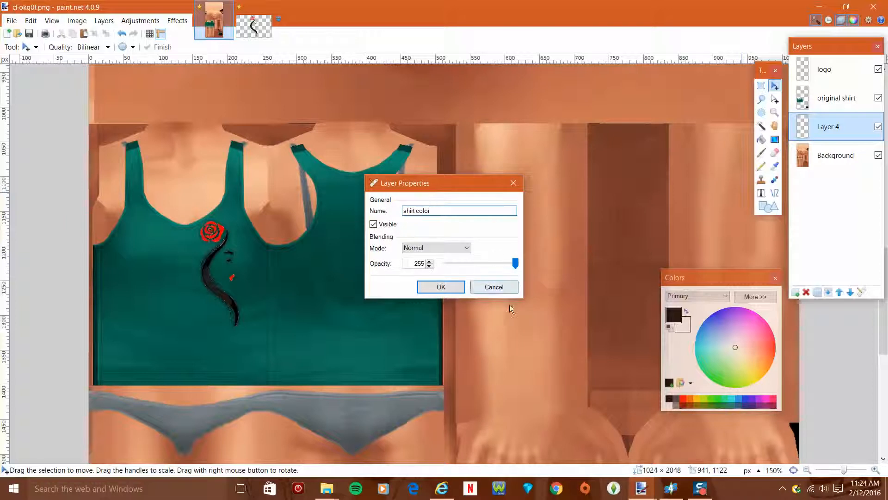
click(452, 286)
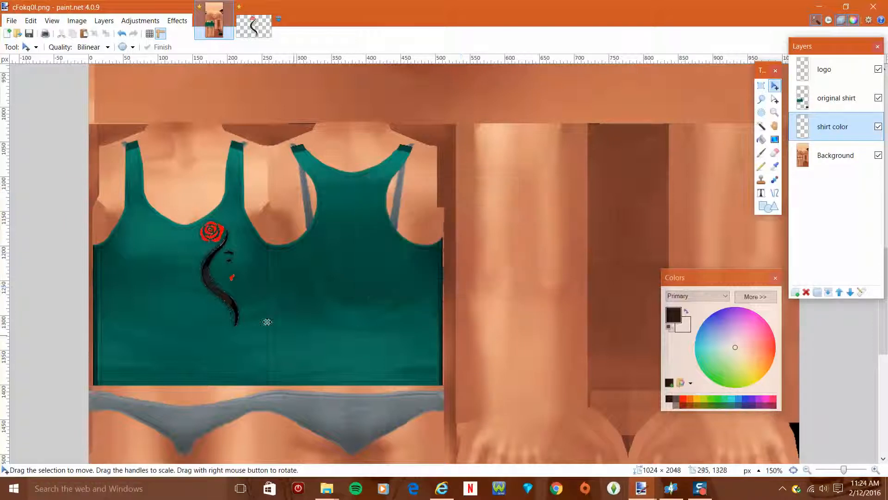
drag(832, 133, 842, 98)
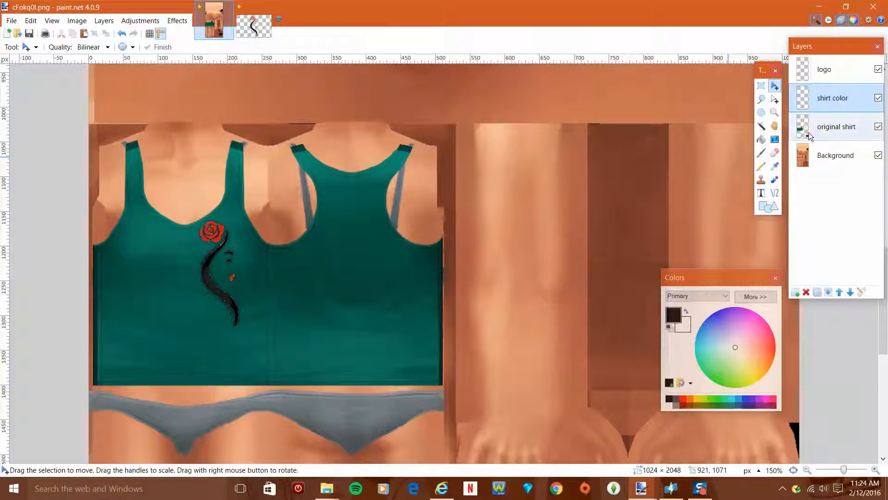
- Select the whole green tank top on the original shirt layer with the Magic Wand at 66% tolerance
click(836, 124)
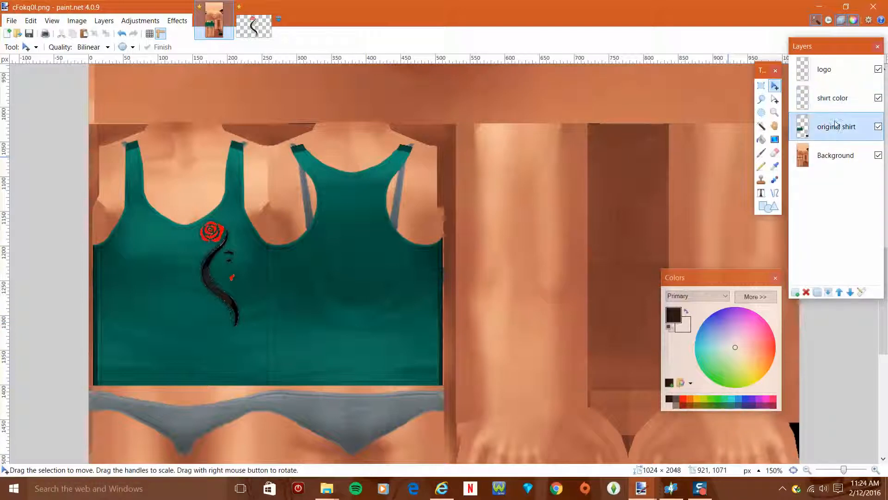
click(761, 127)
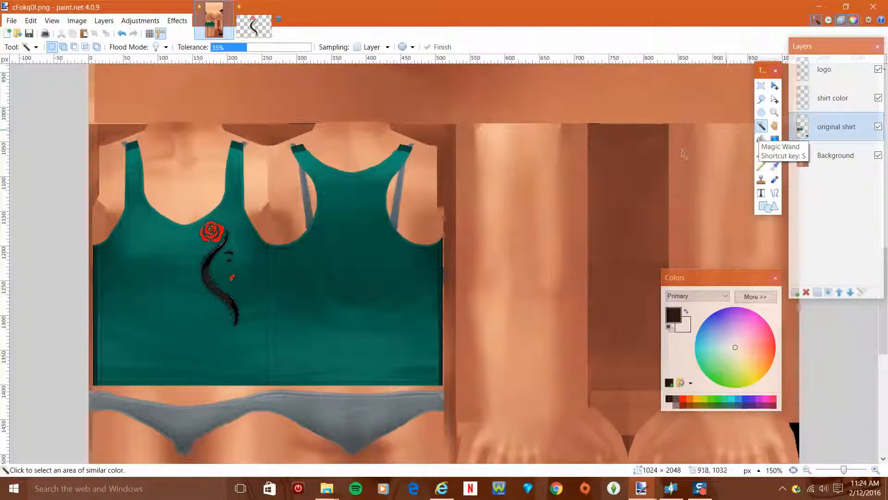
click(389, 294)
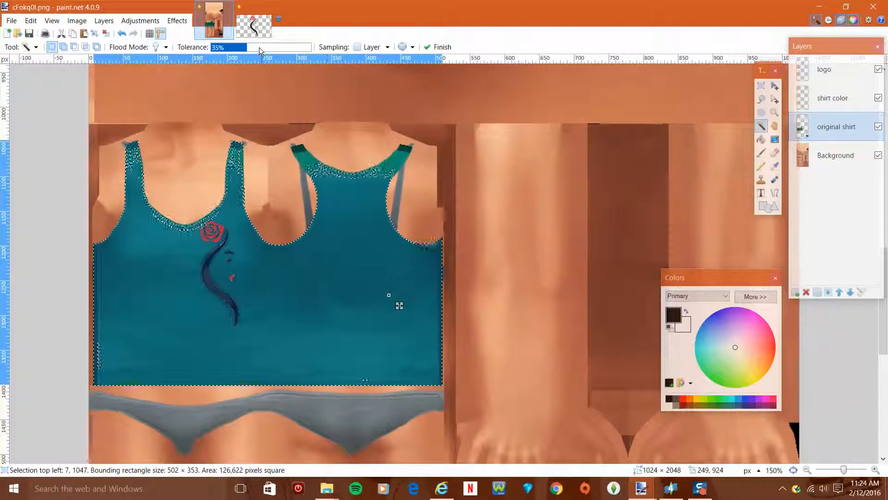
drag(259, 47, 277, 47)
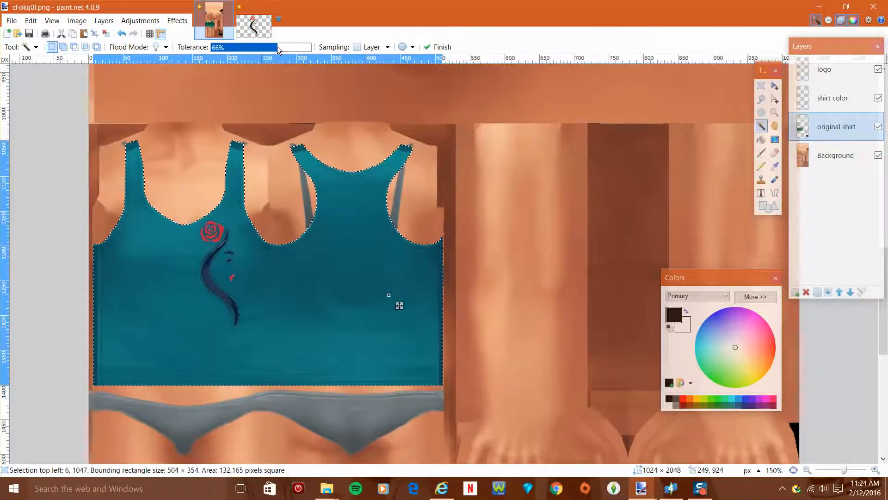
- On the shirt color layer, choose a golden yellow primary color, try filling the selected shirt area with it, and undo the fill
click(838, 104)
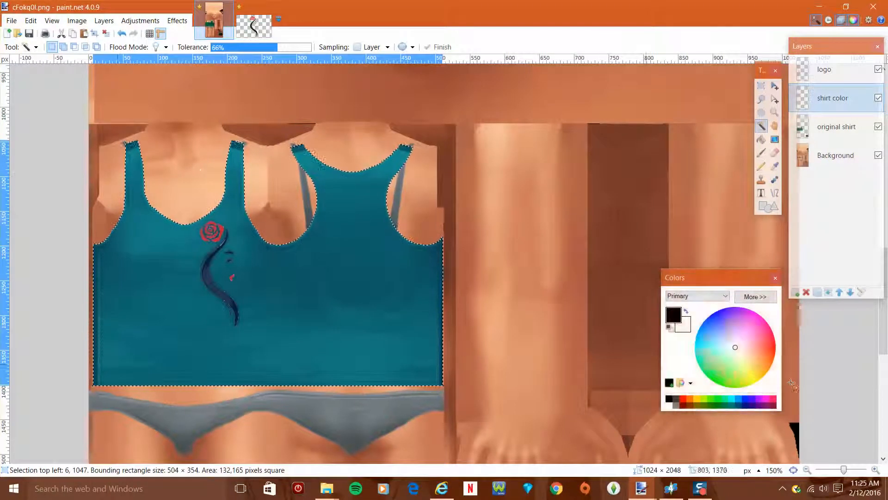
click(751, 332)
click(766, 348)
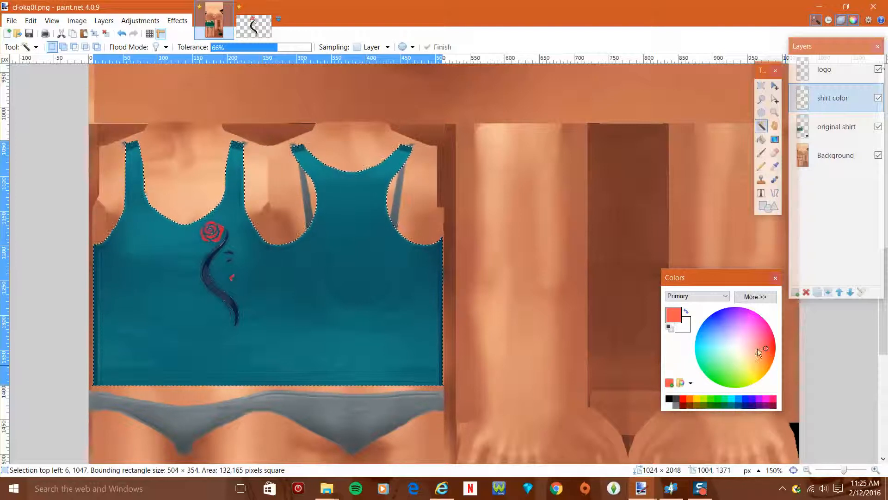
click(754, 368)
click(762, 140)
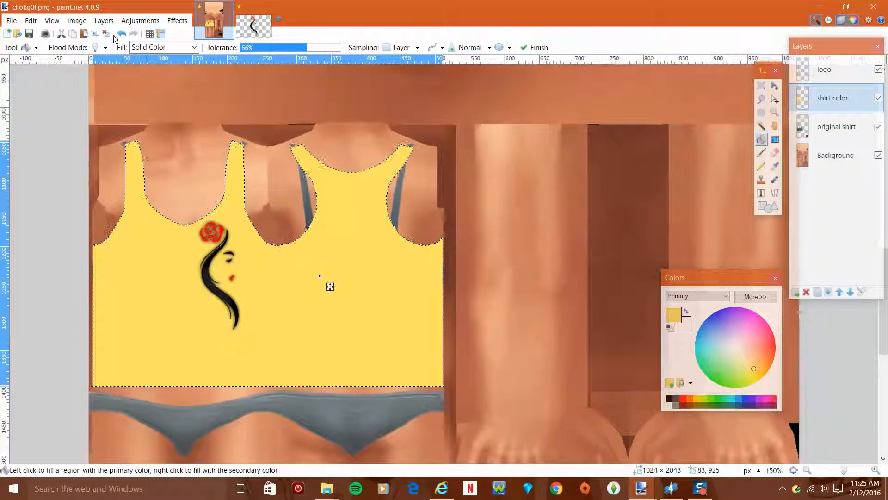
click(122, 33)
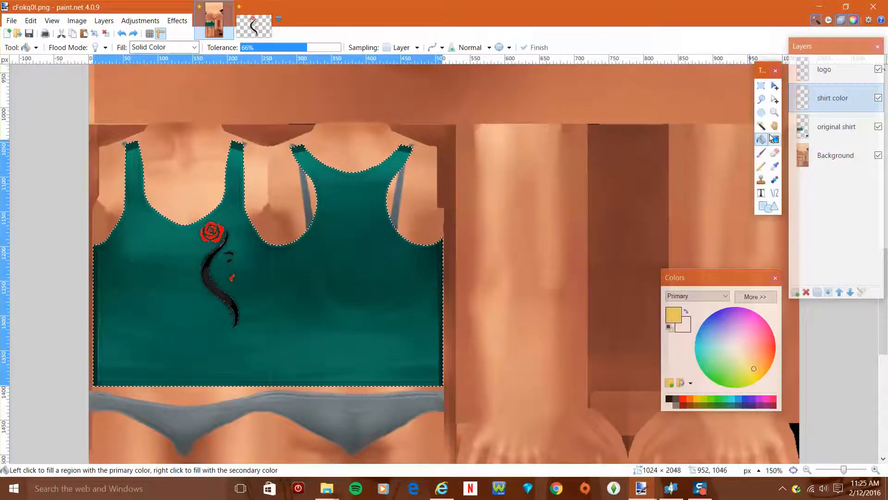
- Paint the lower part of the selected shirt yellow with the Paintbrush at a width of 35
click(762, 153)
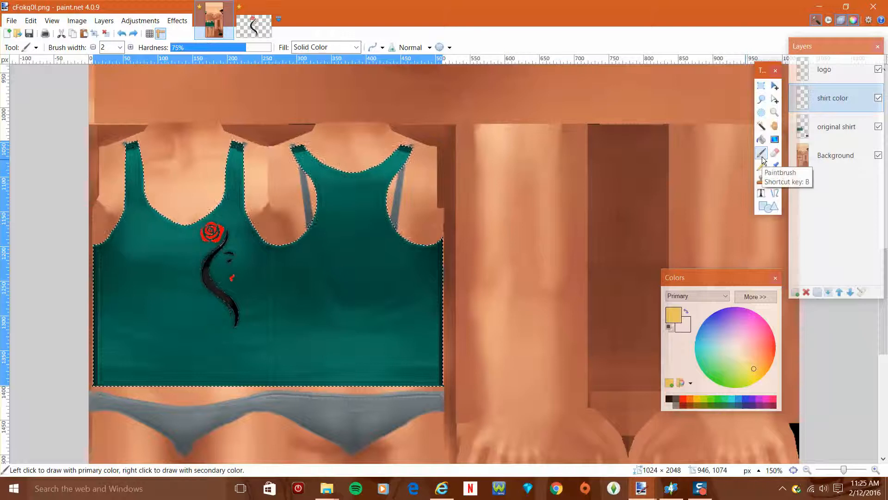
click(123, 48)
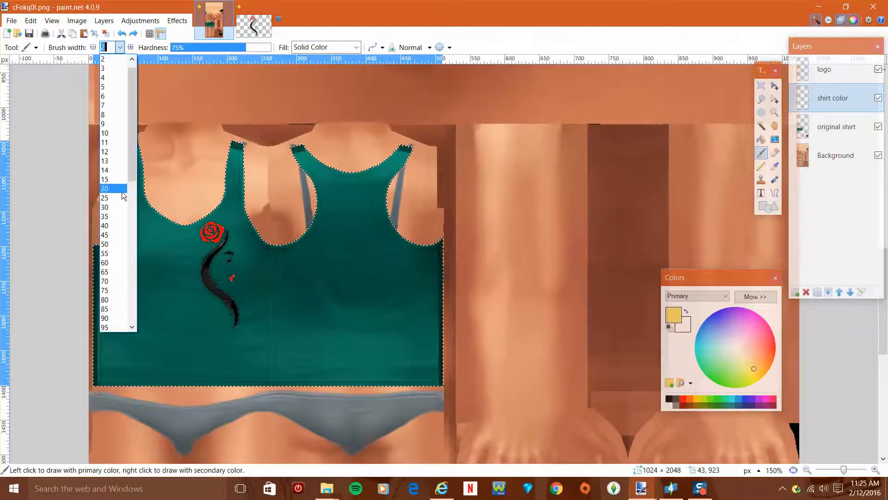
click(118, 219)
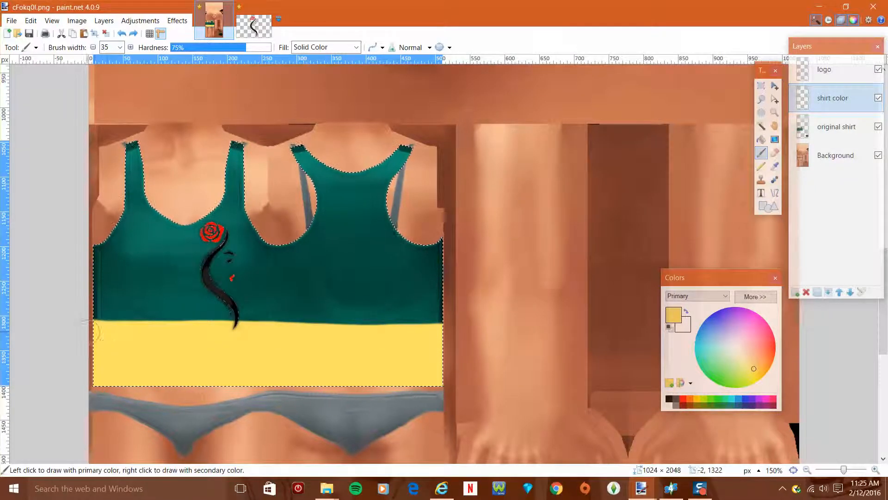
drag(94, 332, 125, 332)
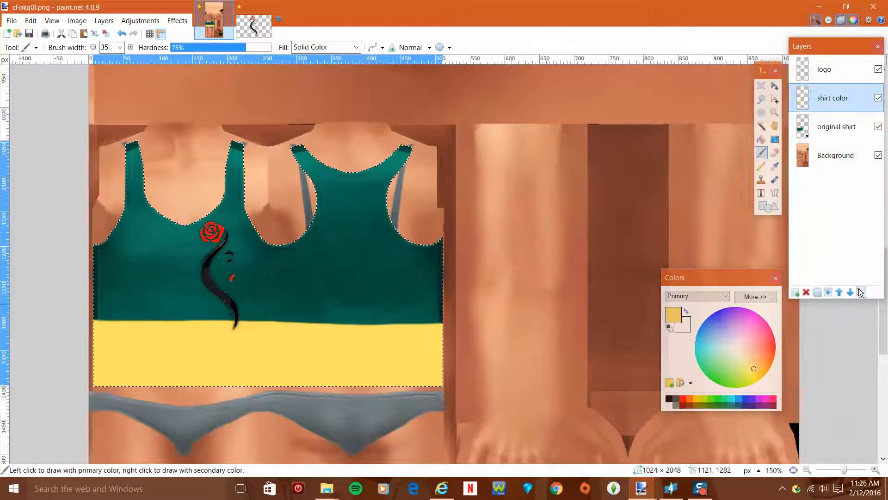
- Shift the hue of the painted yellow band to 3, keeping saturation at 100 and lightness at 0
click(138, 21)
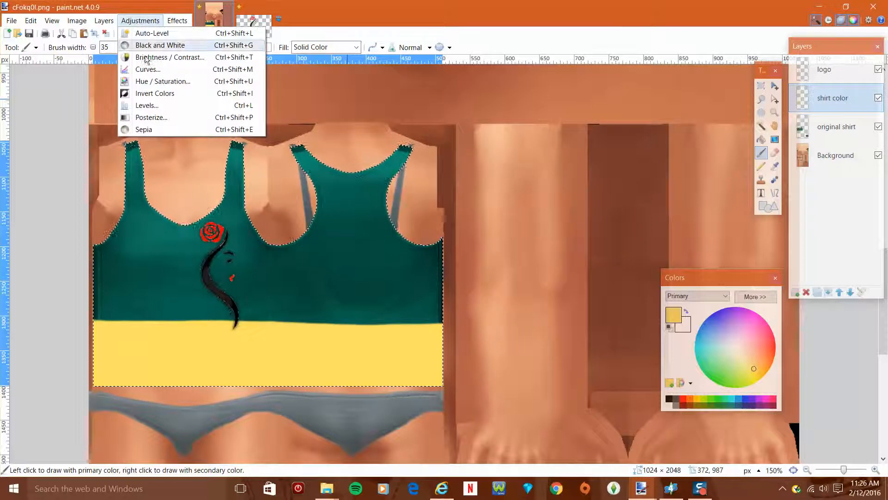
click(149, 81)
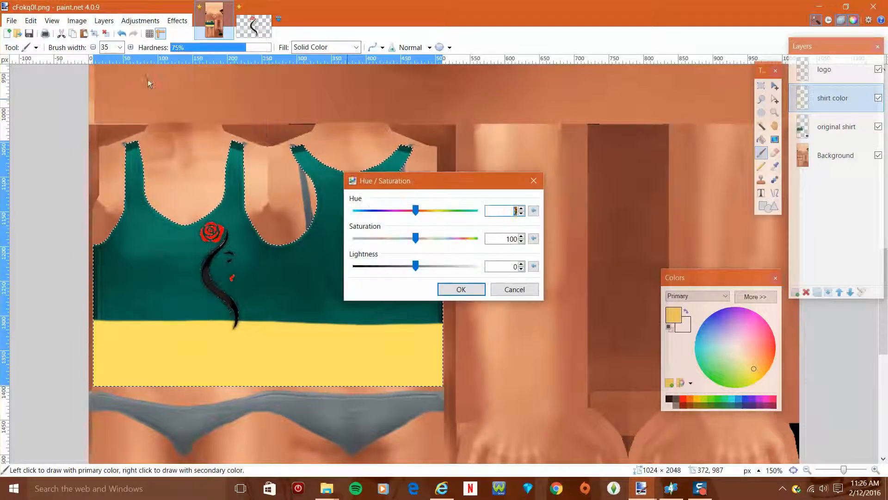
drag(481, 170, 637, 134)
drag(584, 138, 560, 137)
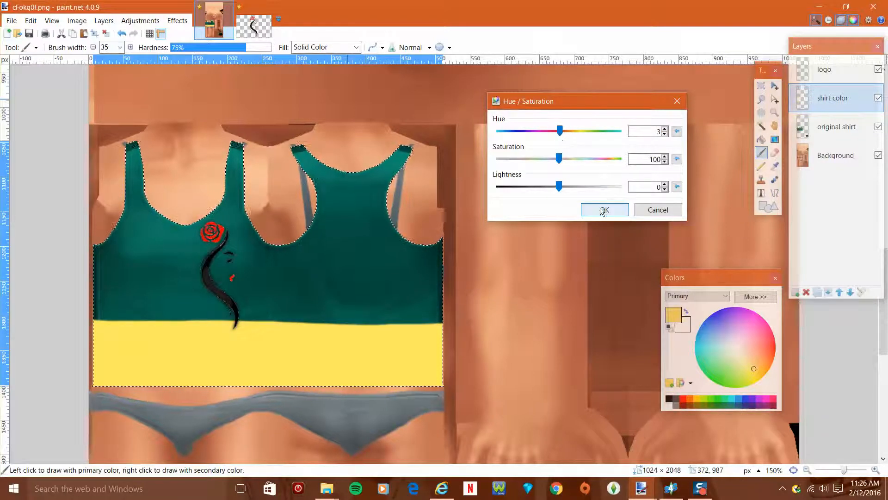
click(616, 210)
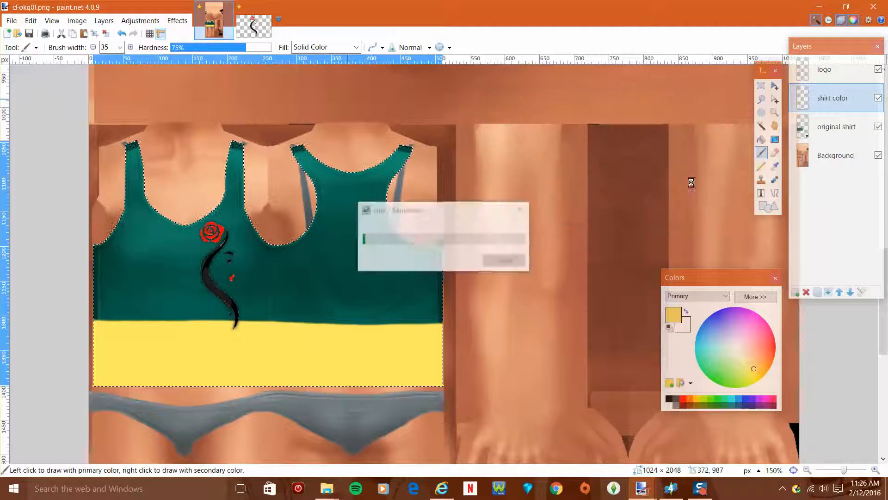
- Fill the entire selected shirt area with the golden yellow using the Paint Bucket, and clear the selection
click(761, 140)
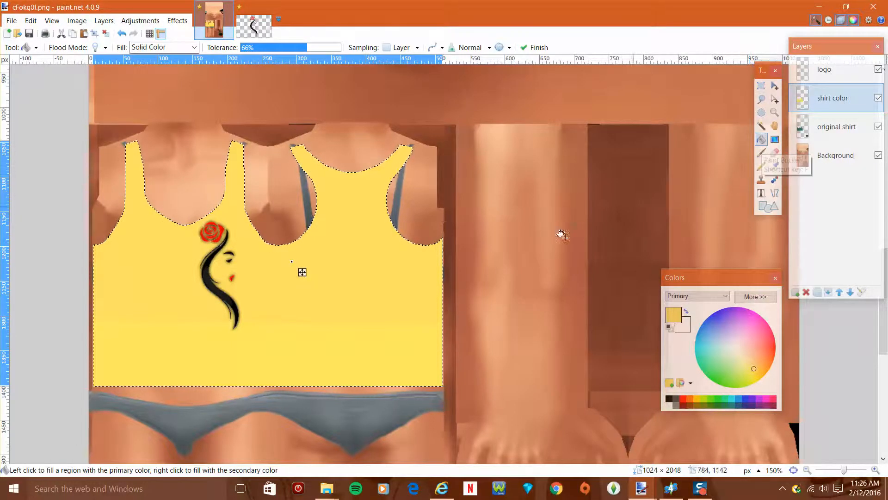
click(328, 343)
click(338, 311)
click(331, 366)
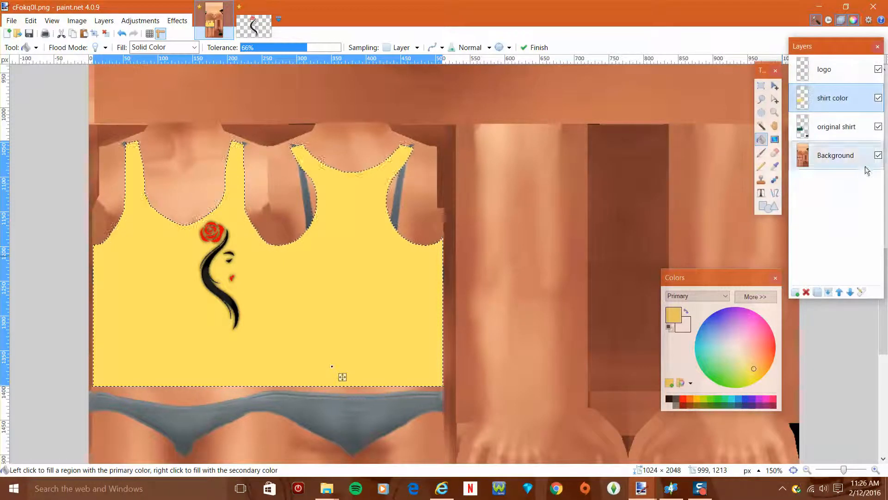
click(774, 87)
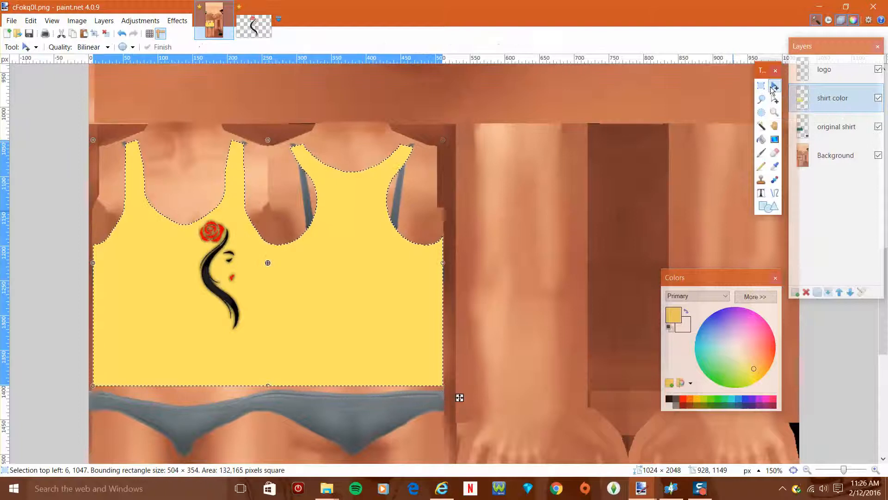
click(762, 193)
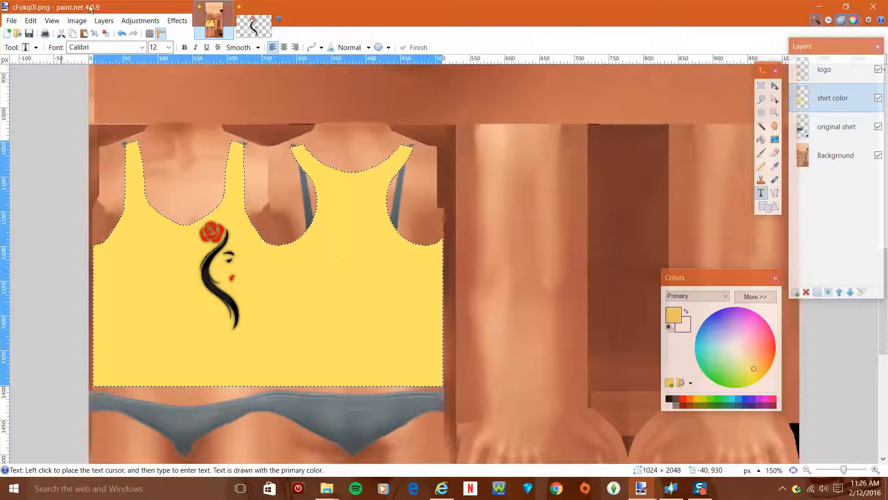
click(109, 33)
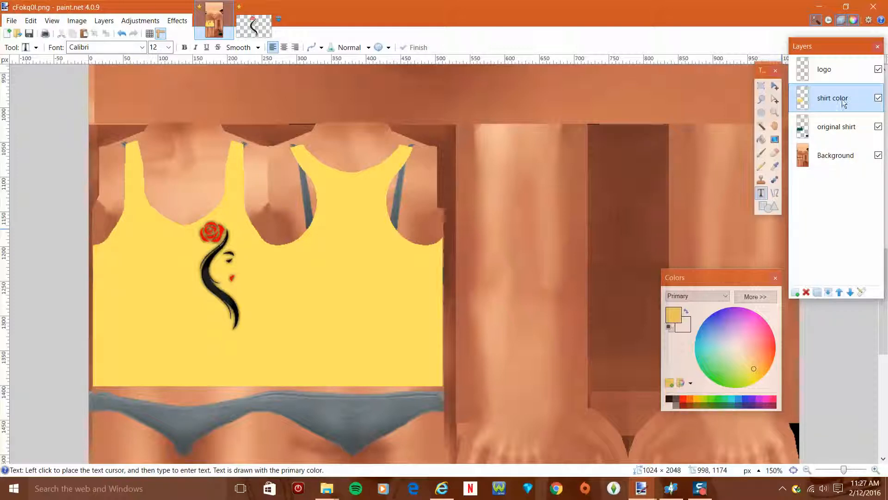
- Lower the shirt color layer's opacity to about 92
click(863, 292)
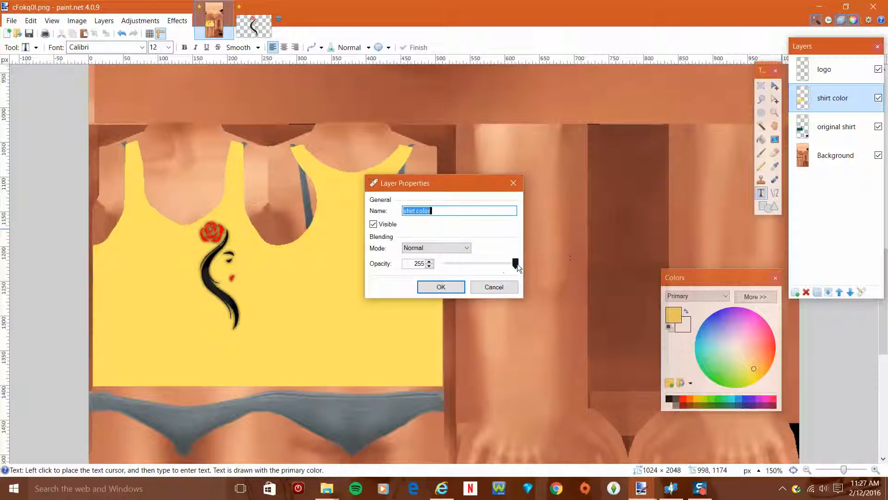
drag(515, 262, 472, 266)
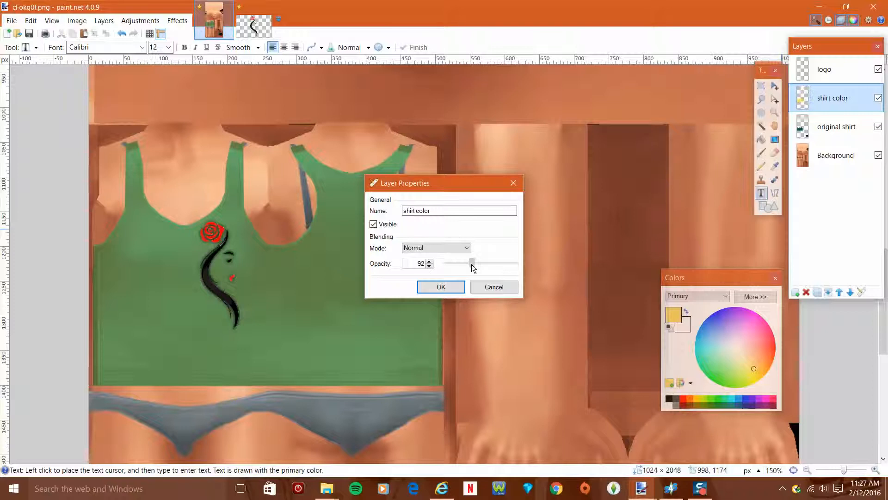
mouse_move(471, 264)
mouse_down()
mouse_move(480, 267)
mouse_move(470, 265)
mouse_up()
click(441, 286)
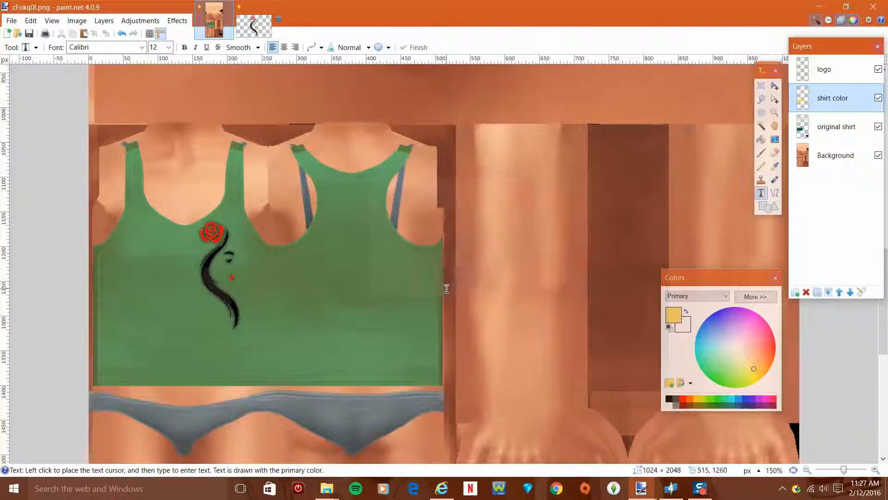
- Lower the original shirt layer's opacity to 95
click(850, 129)
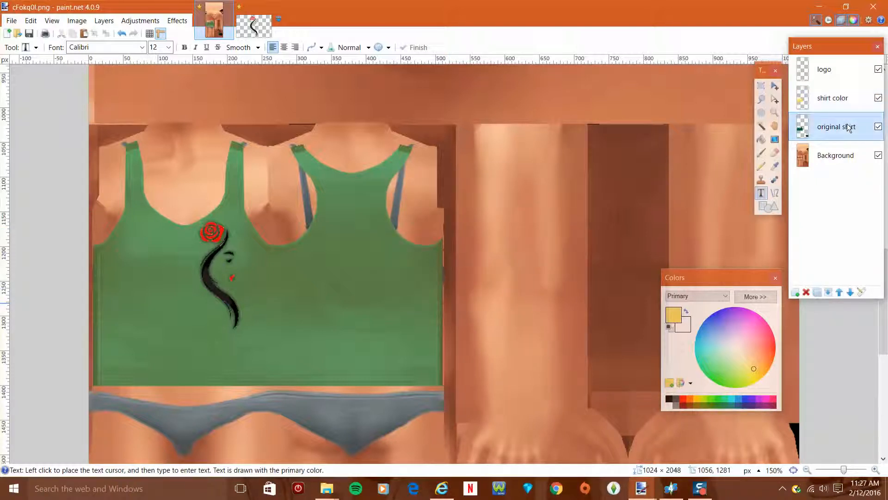
click(861, 292)
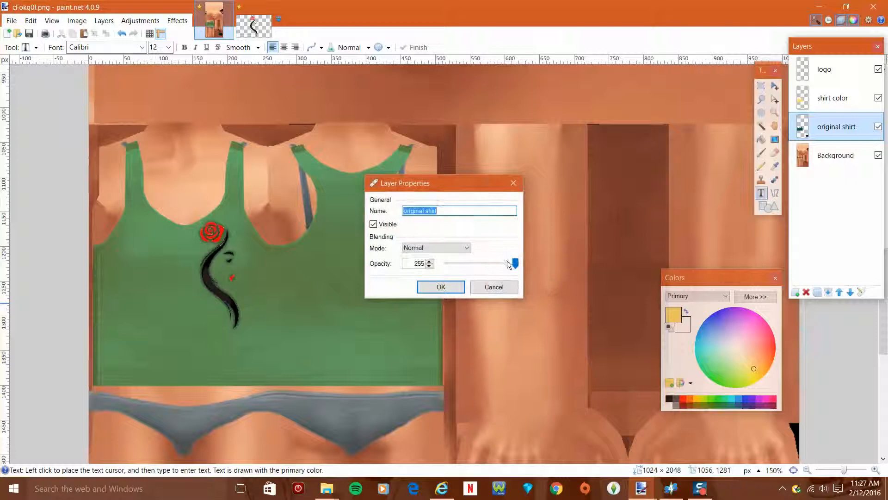
drag(513, 261, 474, 267)
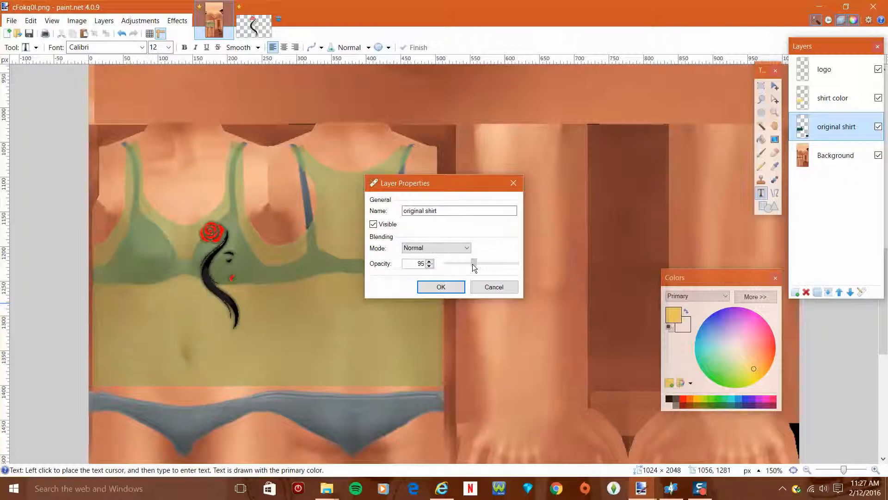
click(452, 288)
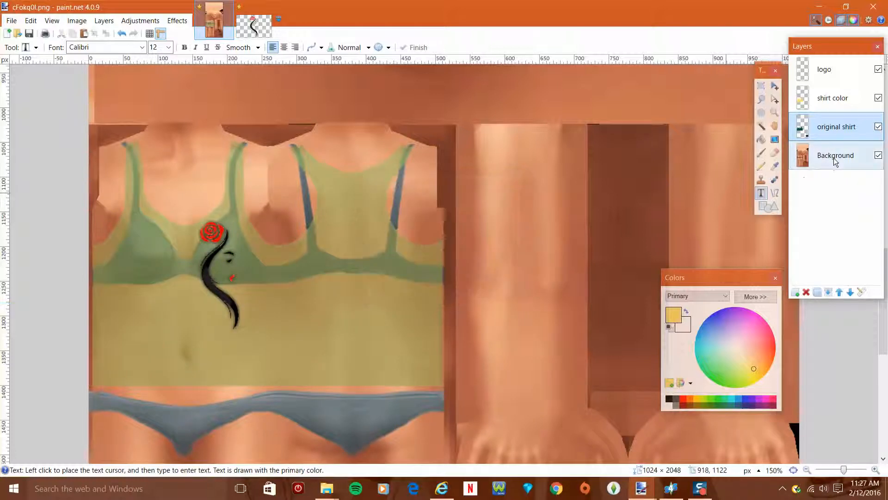
- Add a new layer directly above the shirt color layer and name it "word"
click(833, 106)
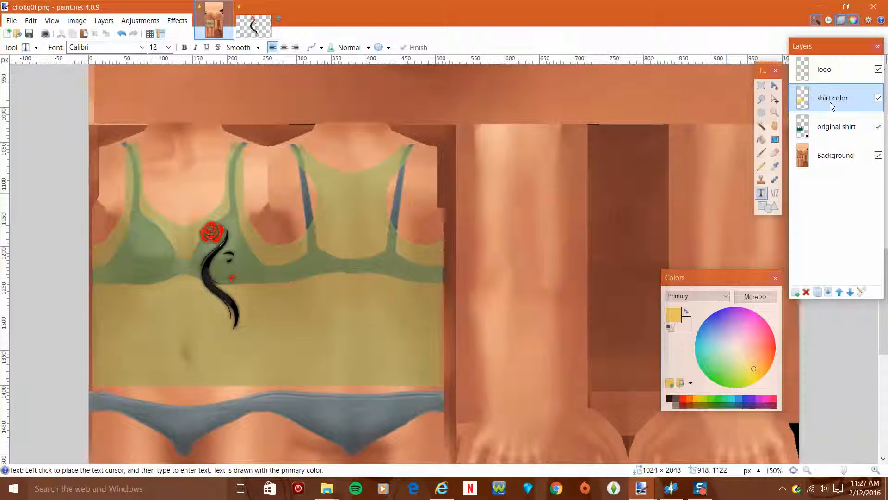
click(795, 292)
double_click(829, 99)
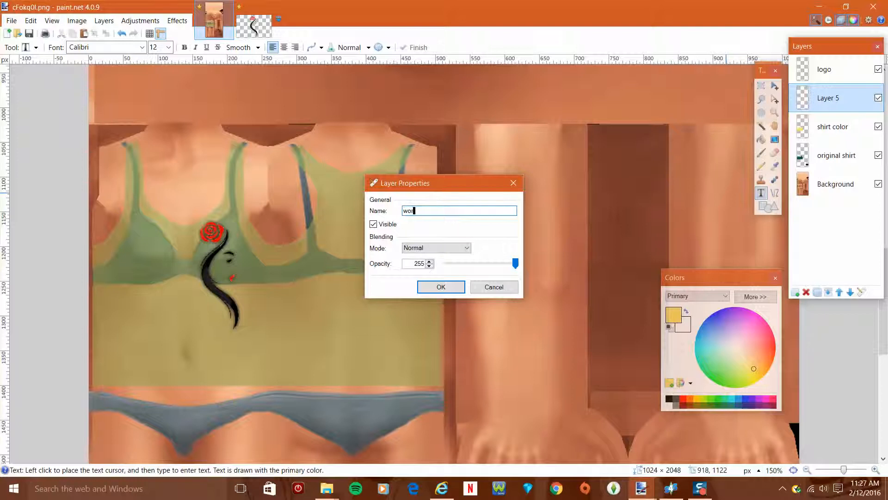
text(word)
click(441, 287)
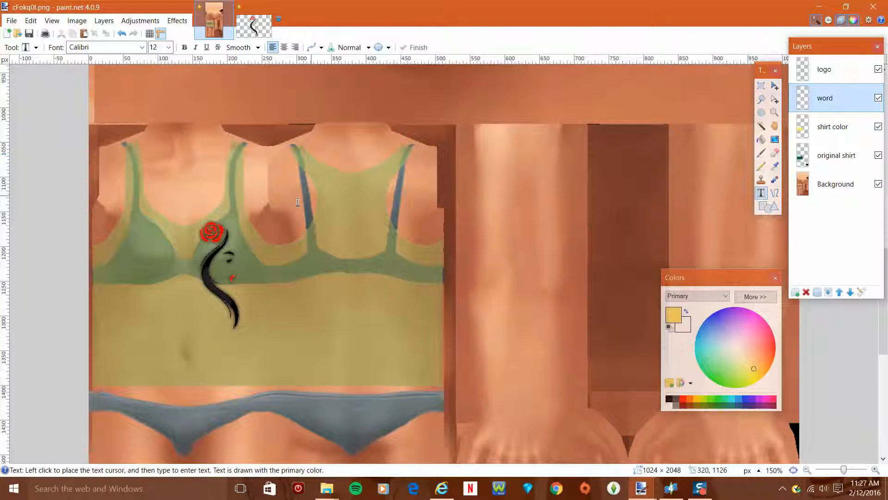
- Place the text "Beauty" beside the logo on the front of the shirt and color it red
click(127, 254)
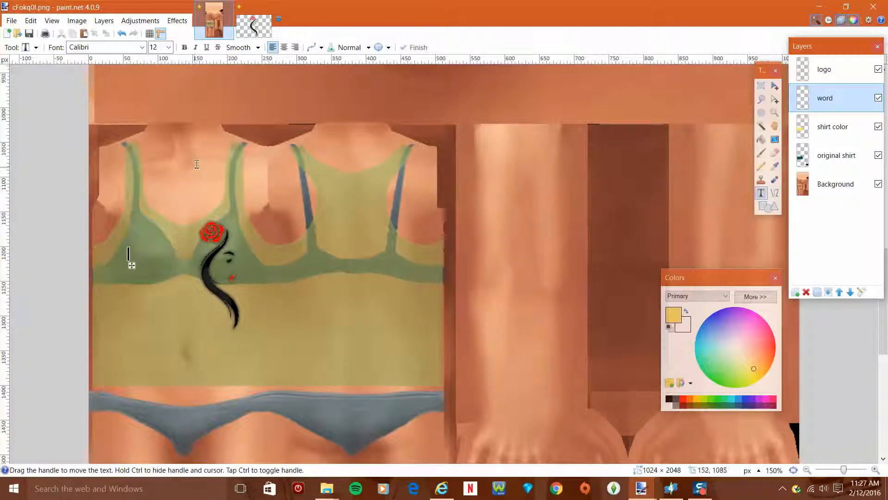
text(Beauty)
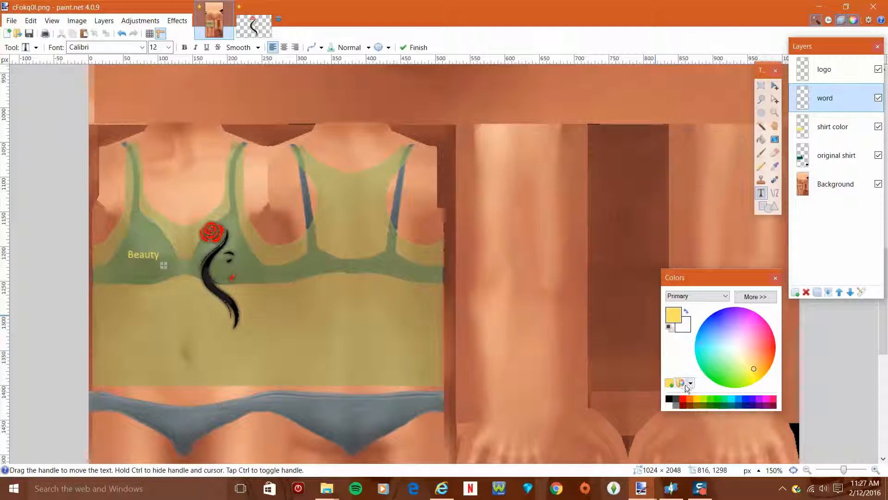
click(685, 400)
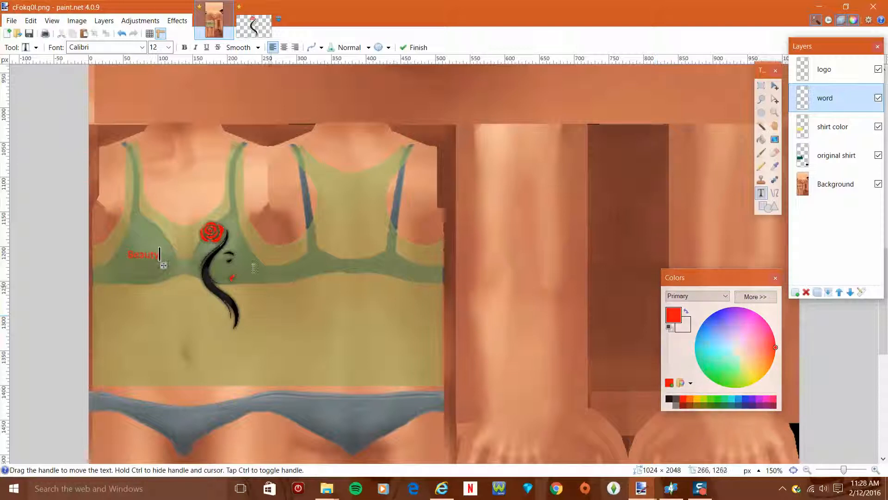
click(142, 47)
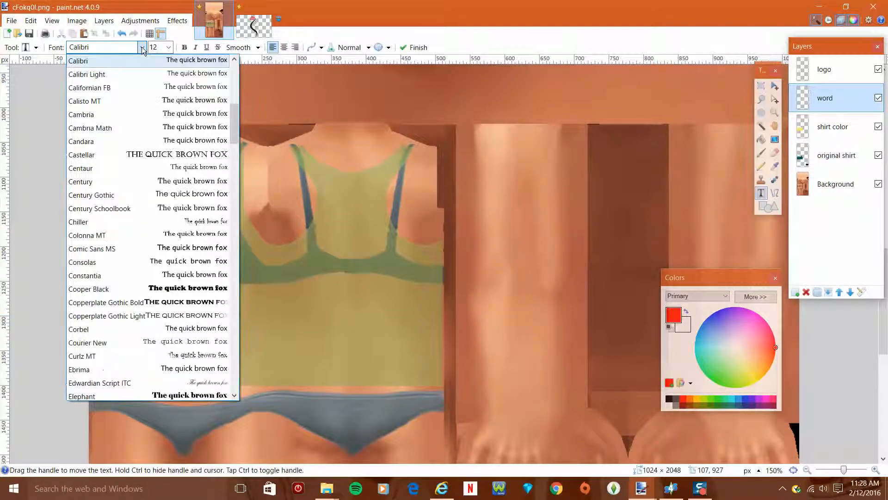
click(142, 47)
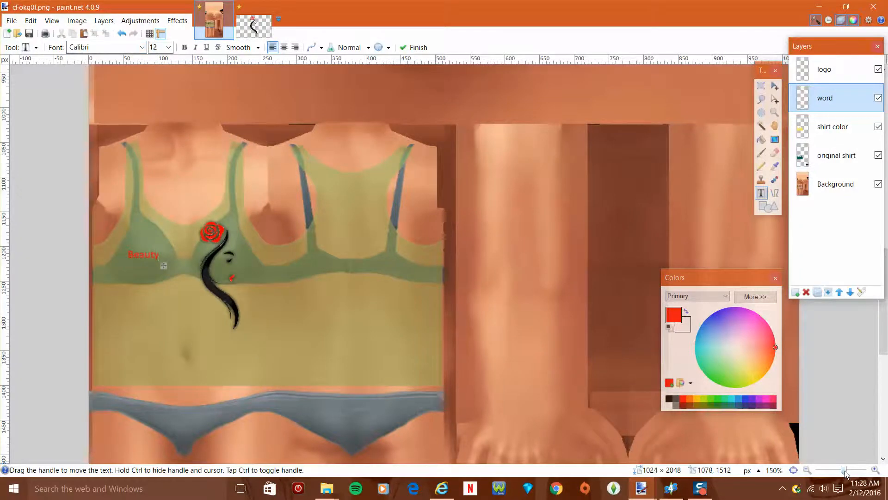
drag(844, 469, 848, 471)
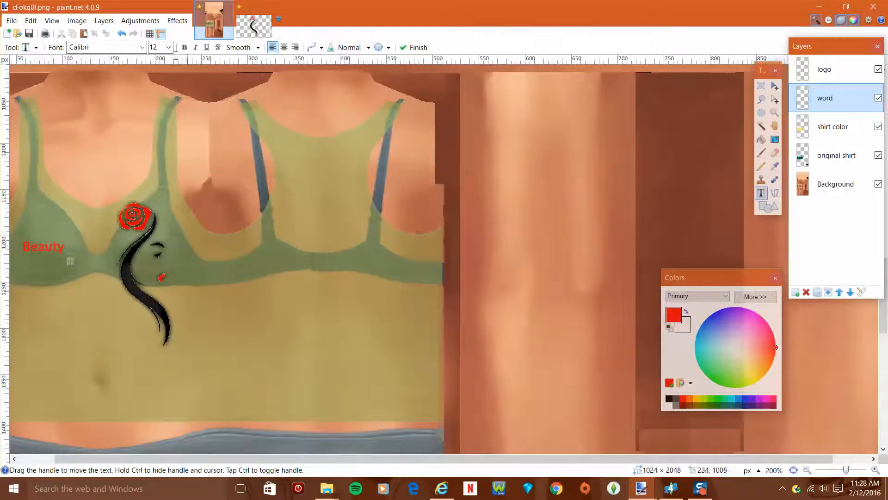
click(144, 48)
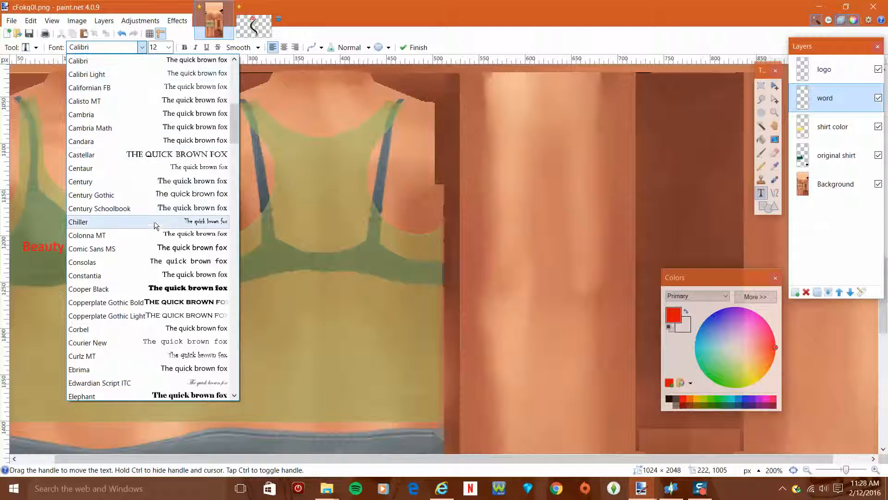
click(842, 470)
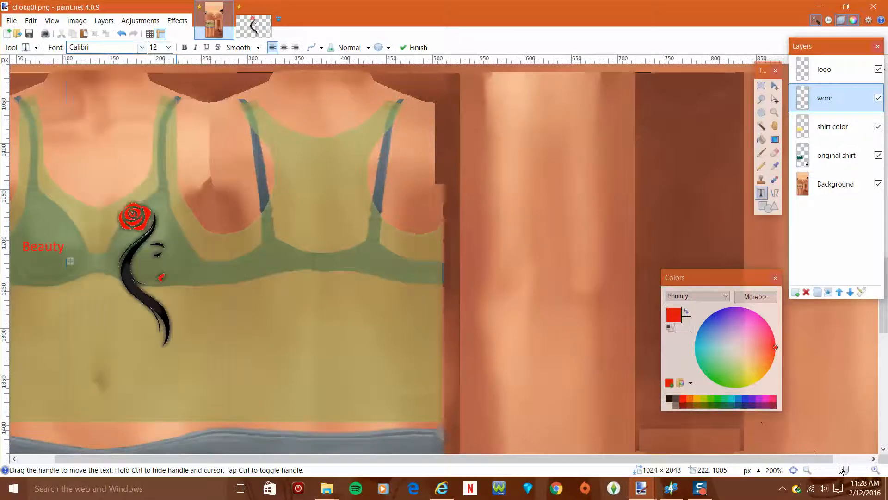
click(852, 470)
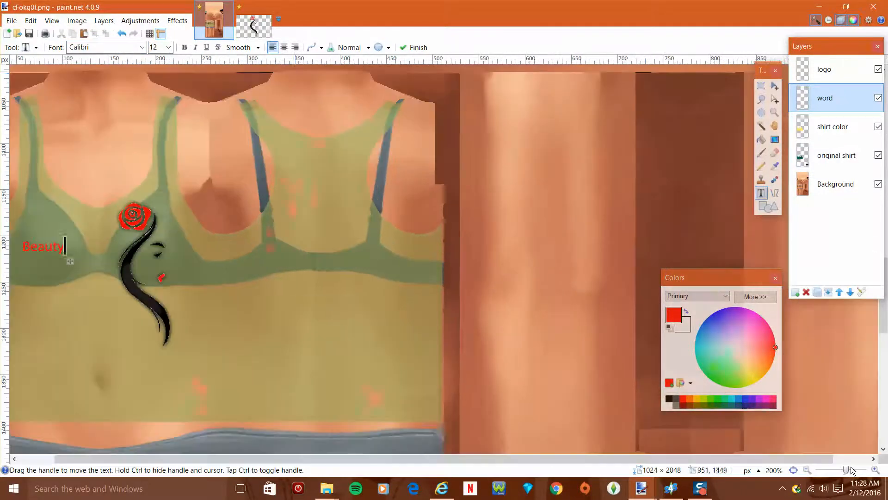
- Change the font of the "Beauty" text to Kunstler Script
click(142, 47)
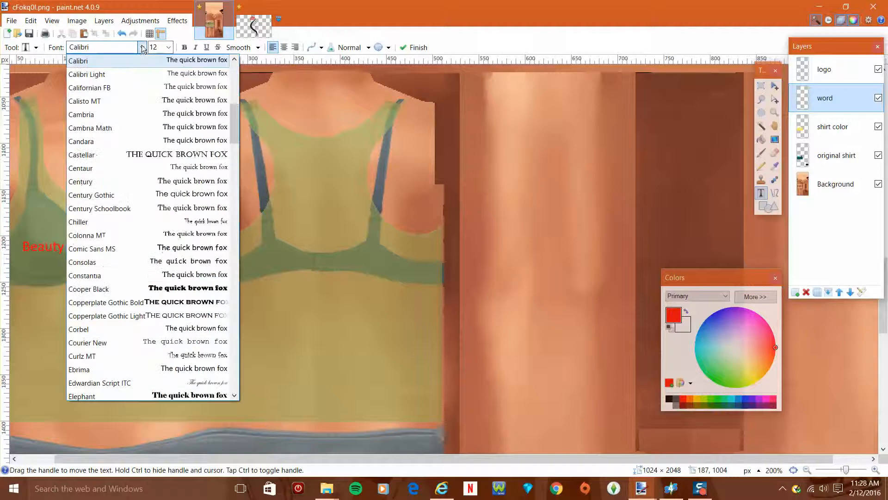
scroll(175, 194, down, 4)
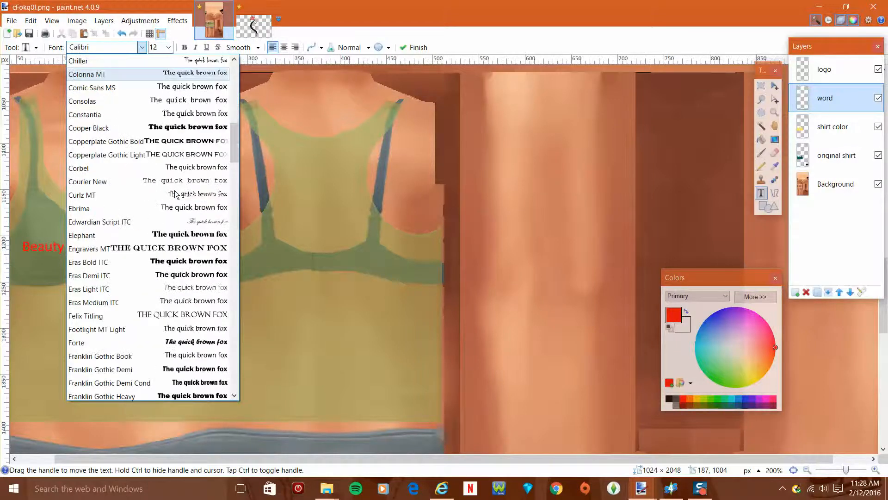
scroll(175, 194, down, 5)
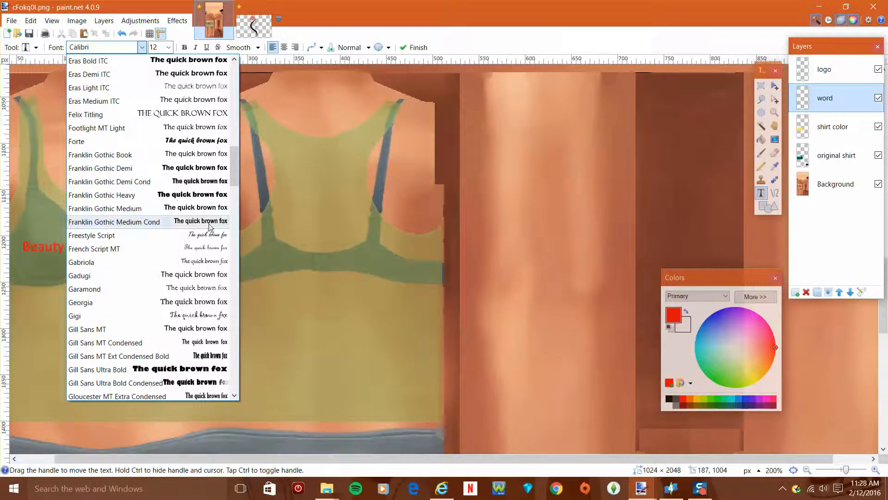
scroll(210, 259, down, 4)
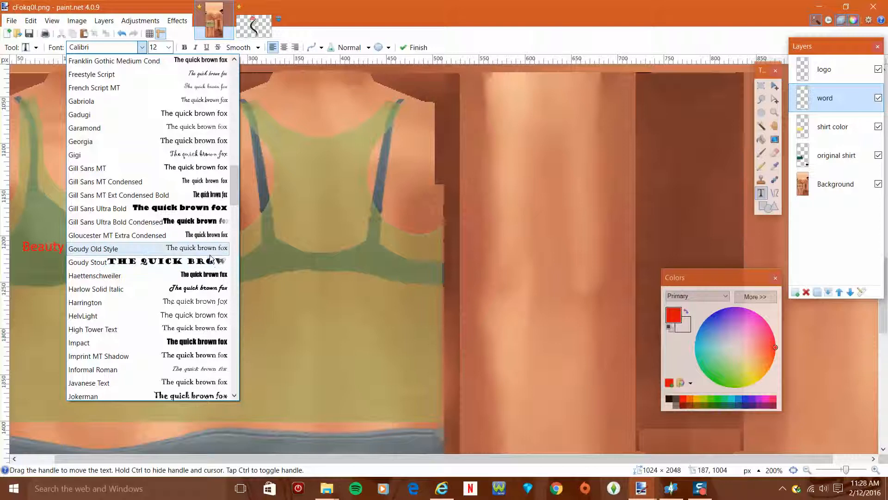
scroll(210, 258, down, 3)
scroll(211, 258, down, 1)
click(206, 274)
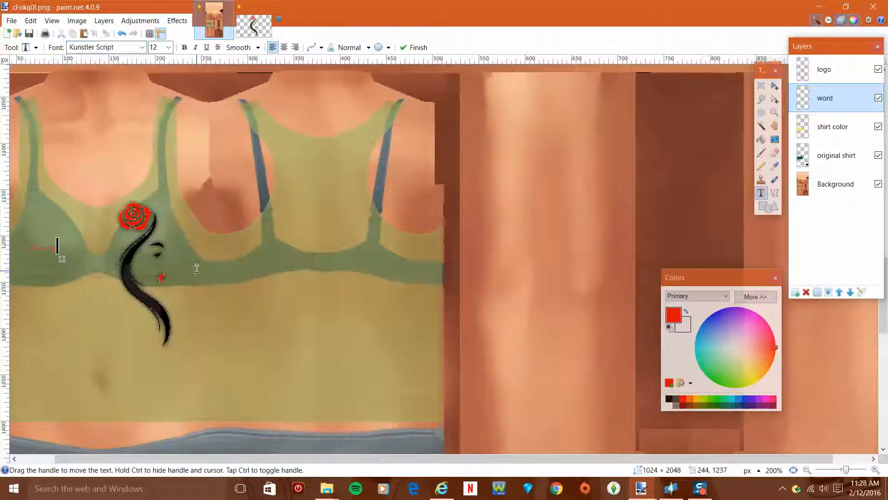
- Enlarge the "Beauty" text to font size 36, trying sizes 22 and 28 first
click(168, 48)
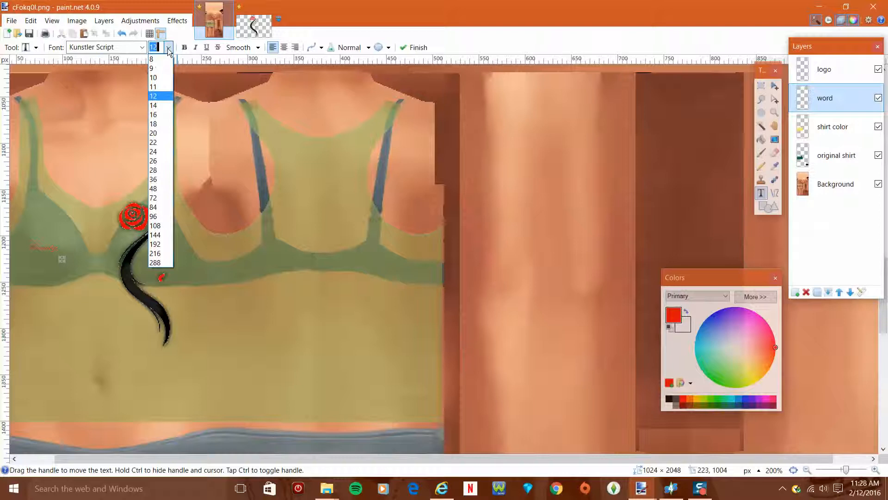
click(156, 142)
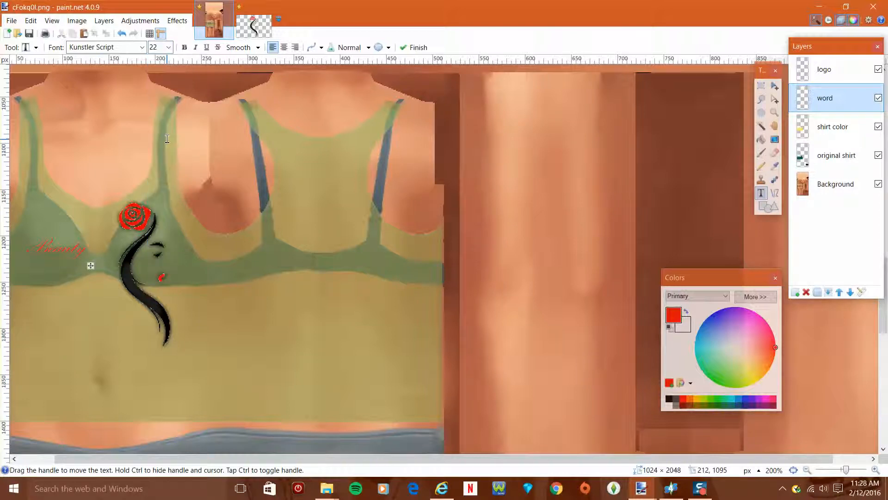
click(168, 48)
click(165, 166)
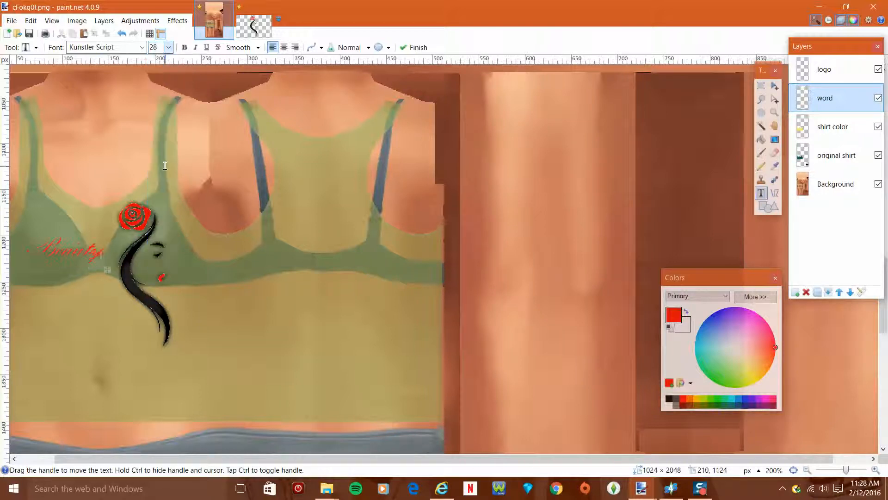
click(169, 47)
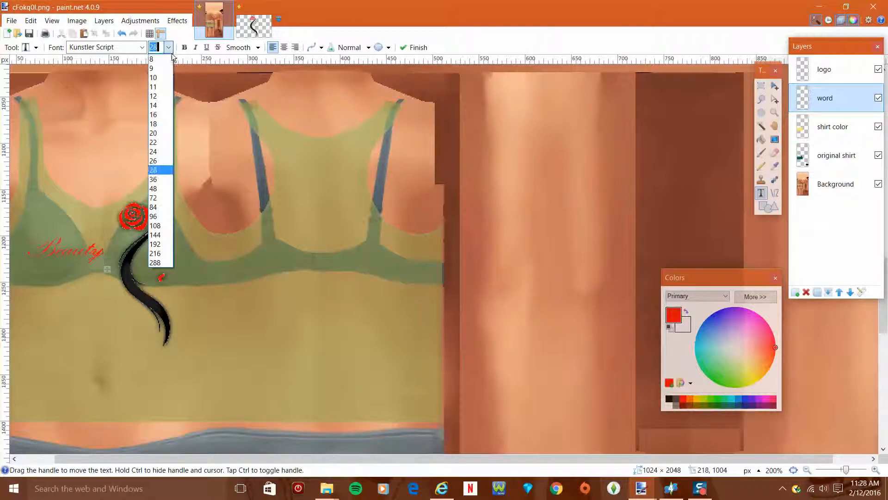
click(163, 180)
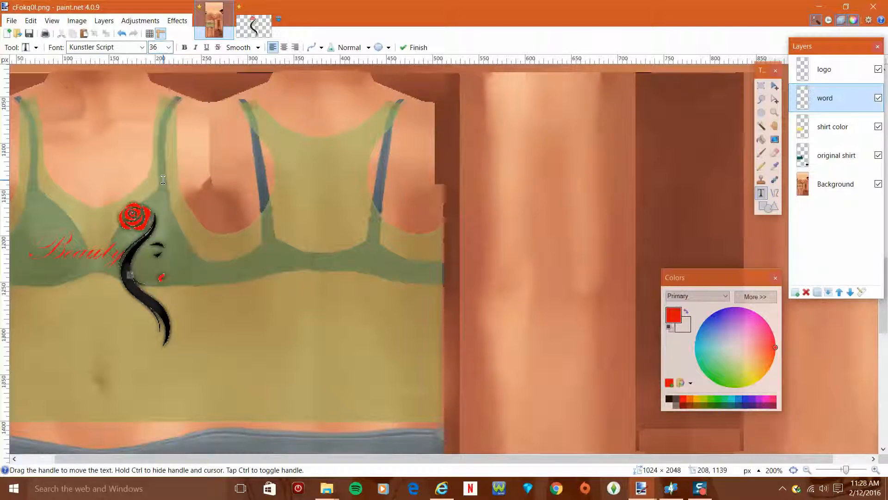
- Apply bold and strikeout to the "Beauty" text, trying italics and underline but leaving both off
click(186, 50)
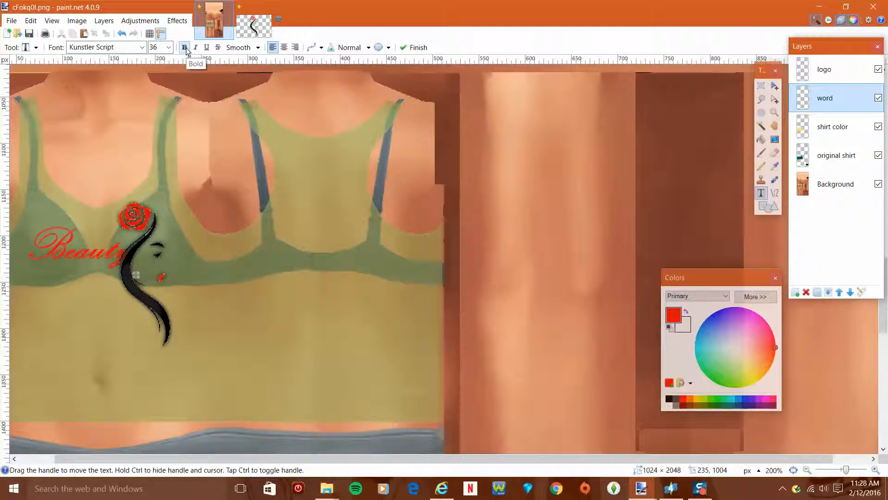
click(197, 49)
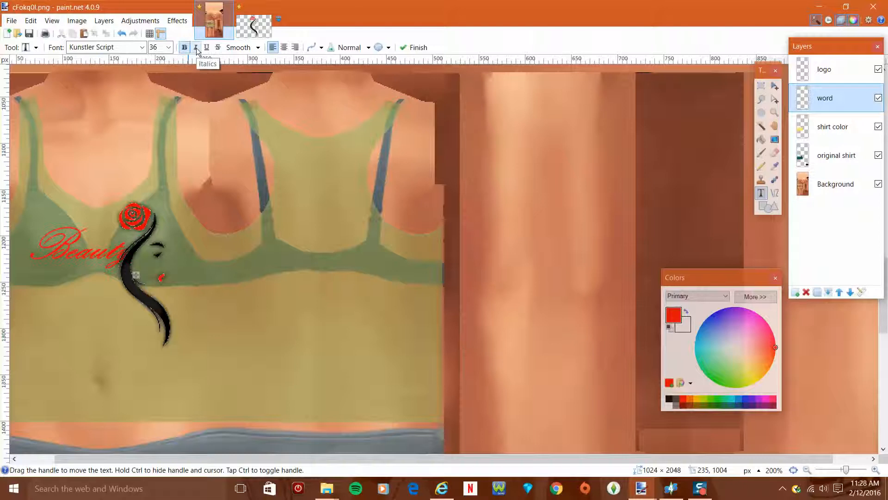
click(196, 49)
click(207, 49)
click(207, 49)
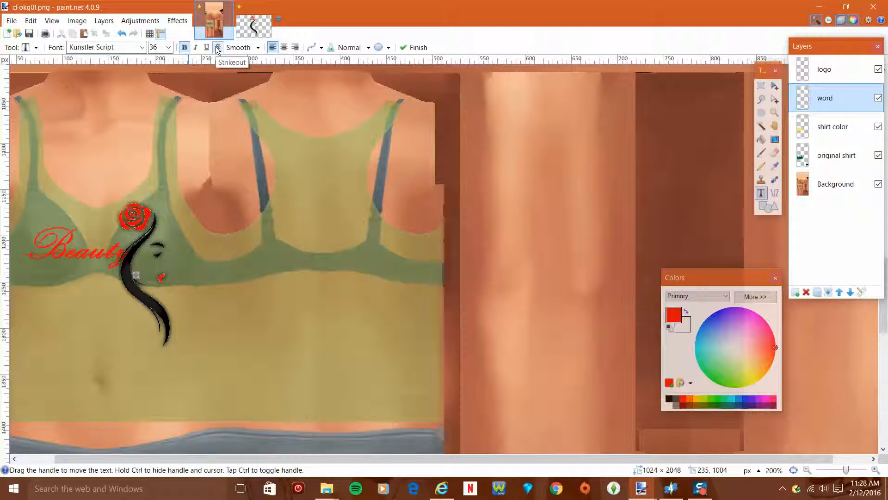
click(218, 48)
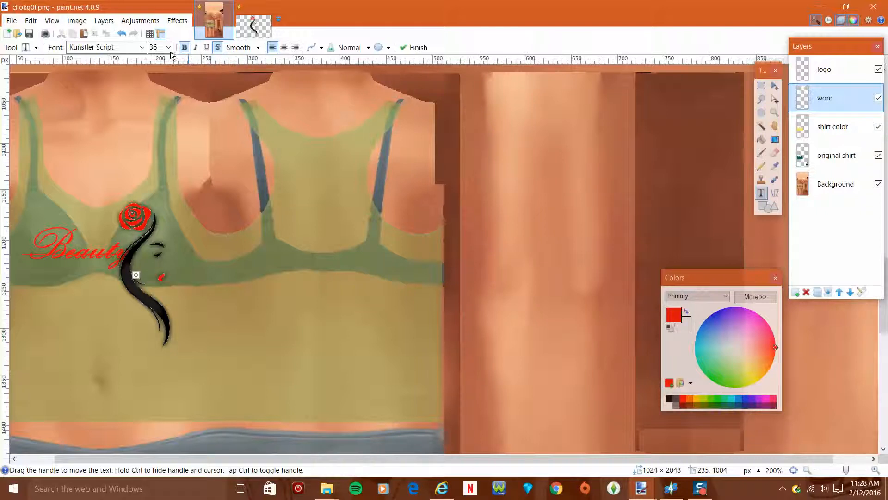
- Try the Vivaldi and Vladimir Script fonts on the "Beauty" text
click(142, 47)
scroll(141, 228, down, 20)
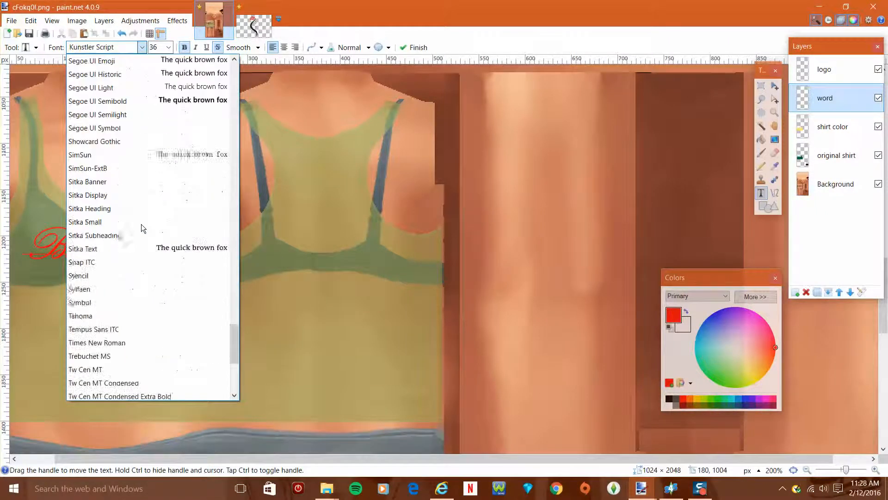
scroll(141, 227, down, 4)
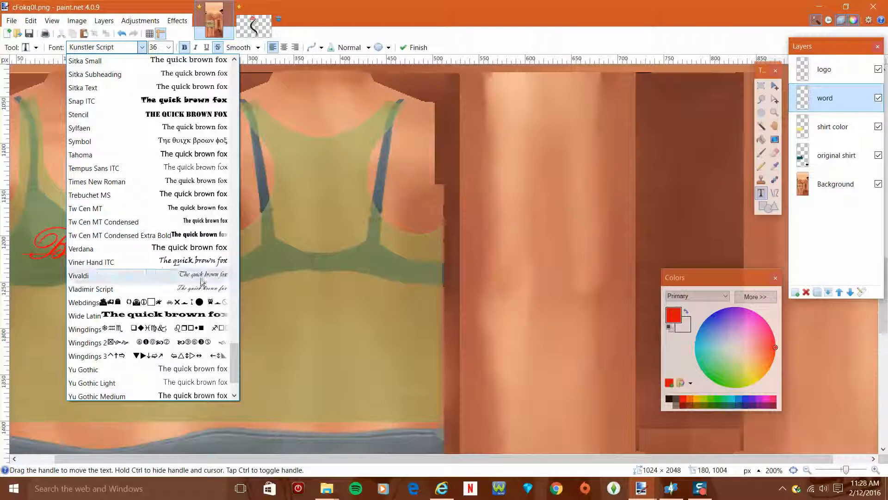
click(202, 276)
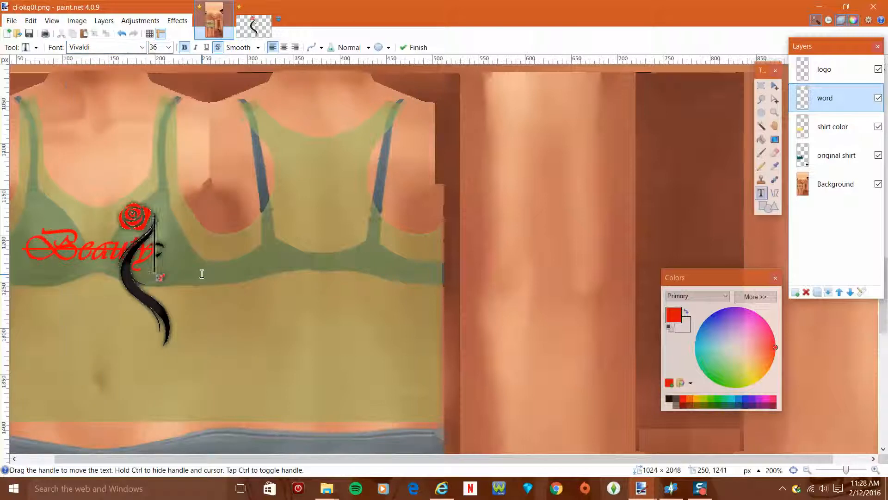
click(142, 47)
scroll(171, 268, up, 2)
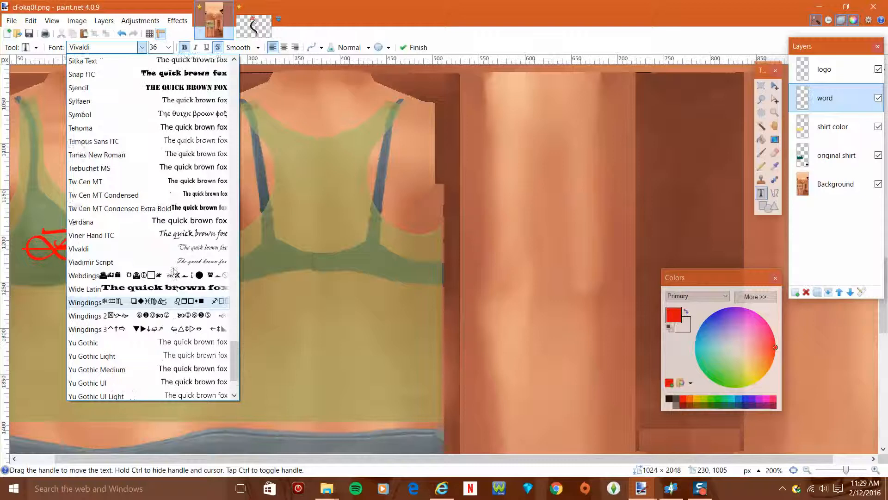
click(200, 301)
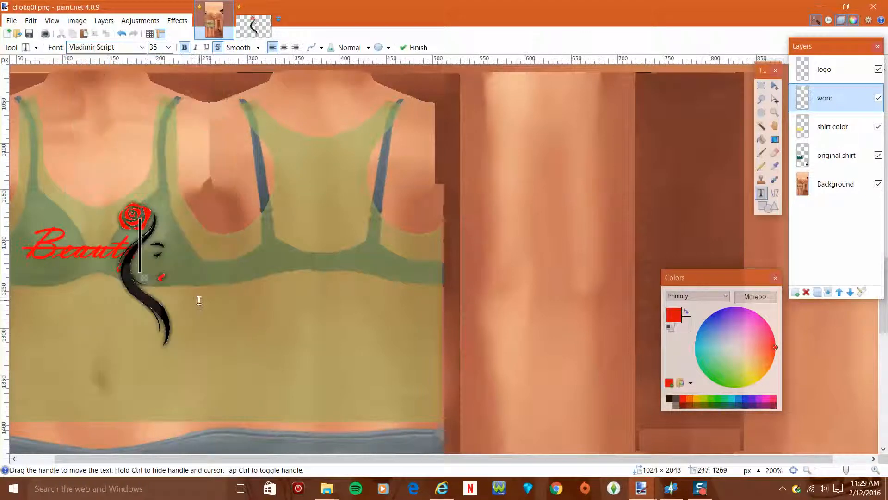
- Set the font of the "Beauty" text to Pristina
click(142, 48)
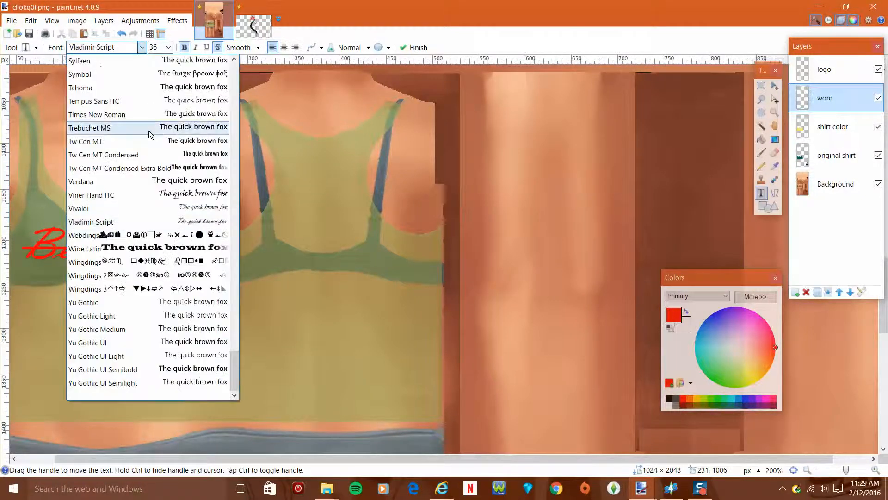
scroll(150, 134, up, 7)
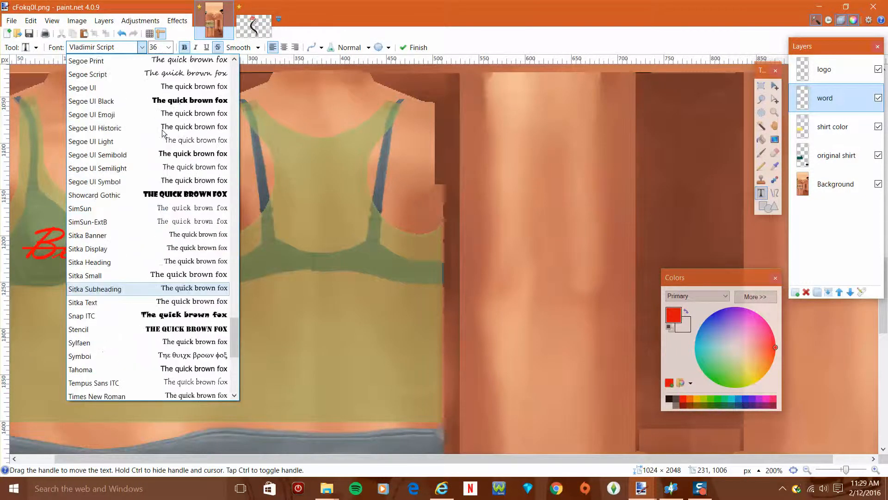
scroll(162, 133, up, 5)
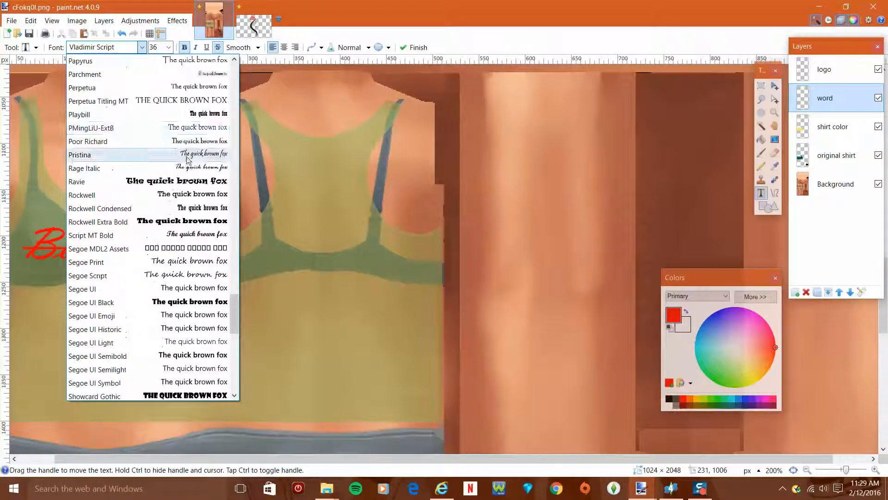
click(187, 154)
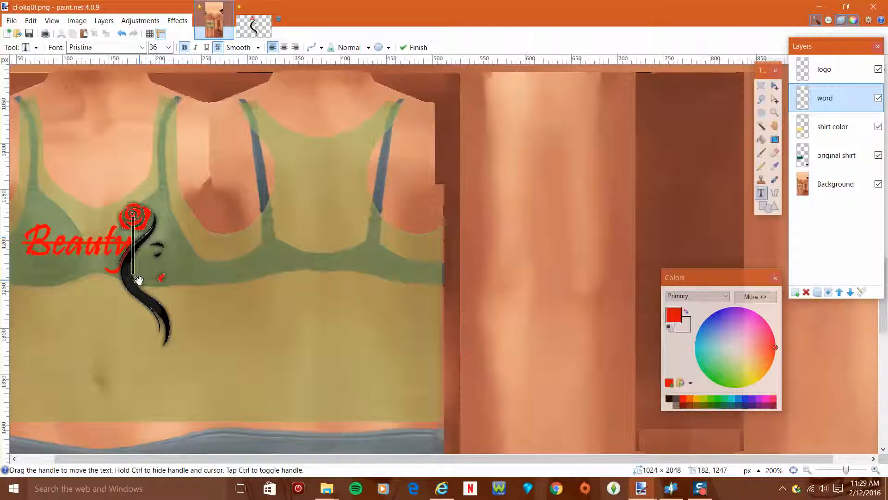
- Reduce the "Beauty" text to font size 28 and position it beside the face logo on the shirt front
drag(139, 281, 133, 280)
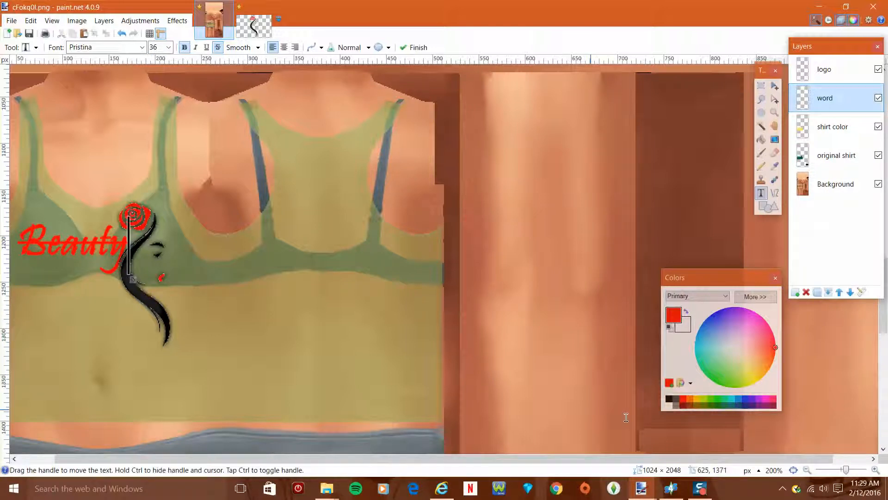
scroll(321, 296, down, 1)
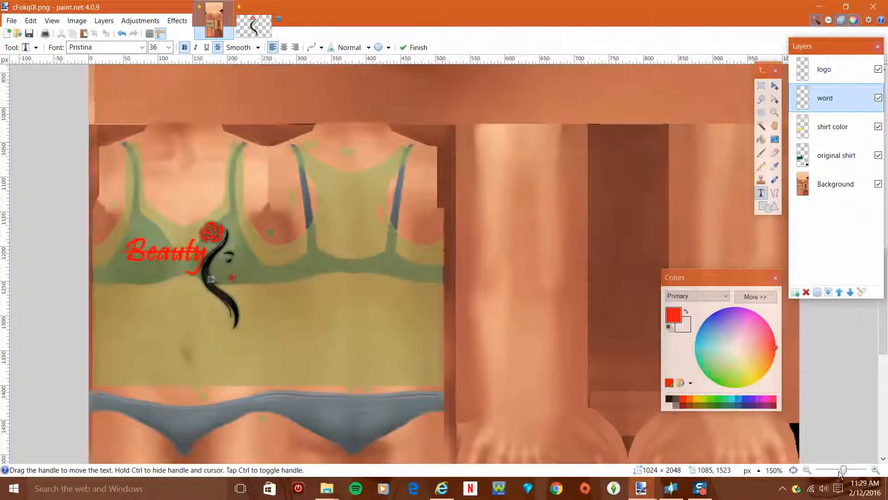
click(168, 48)
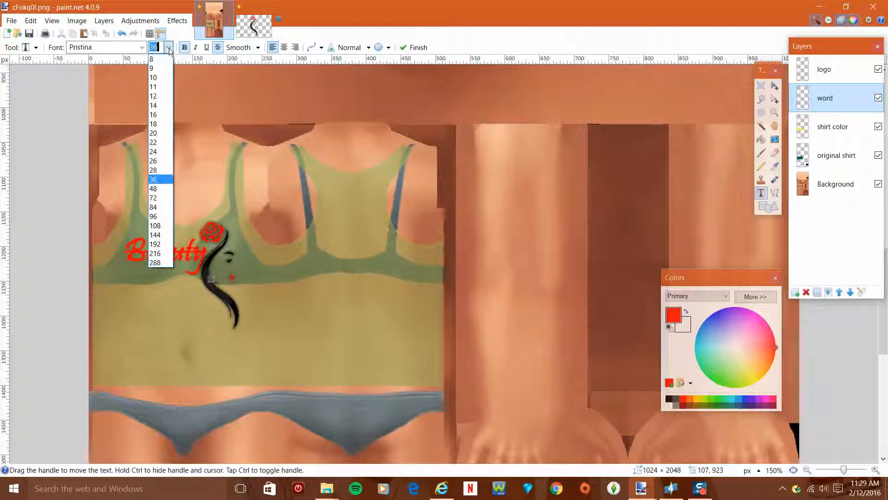
click(165, 168)
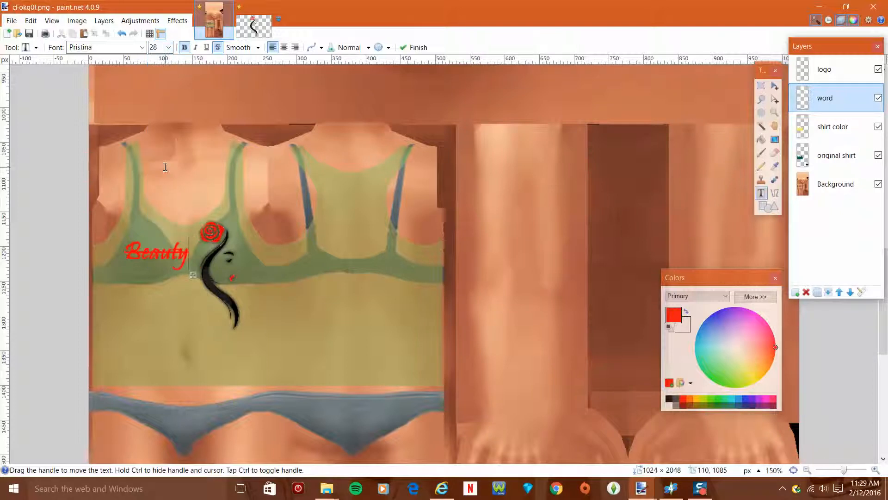
drag(192, 275, 194, 281)
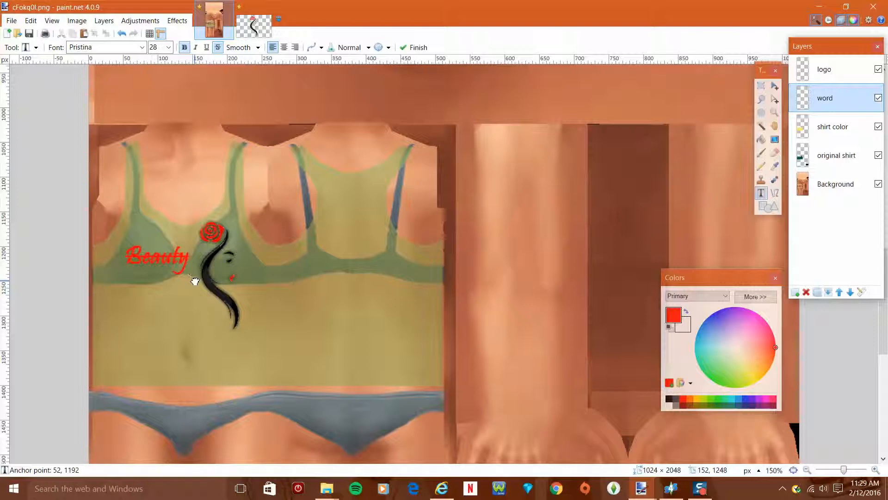
drag(194, 282, 194, 281)
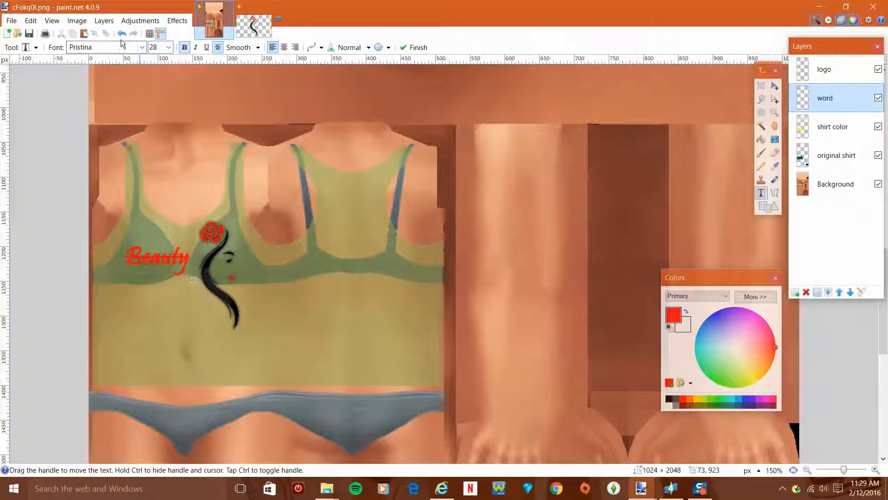
click(344, 145)
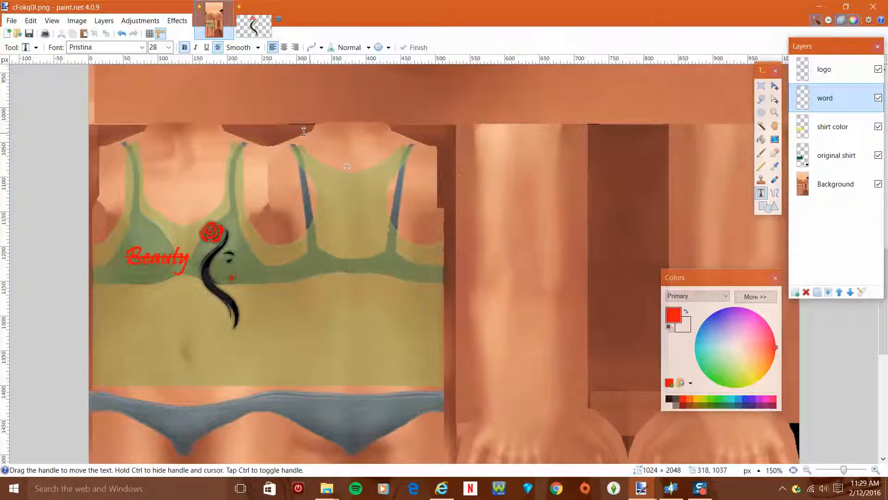
click(777, 87)
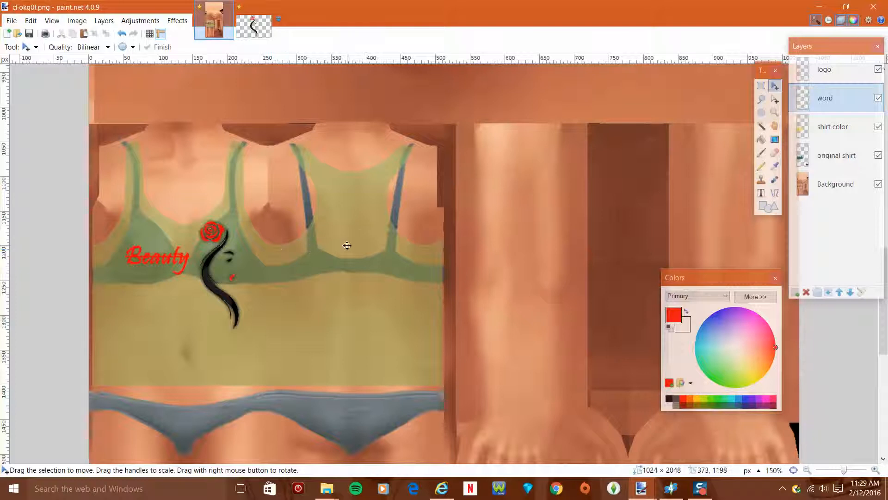
- Set the opacity of the original shirt layer to 255
click(828, 126)
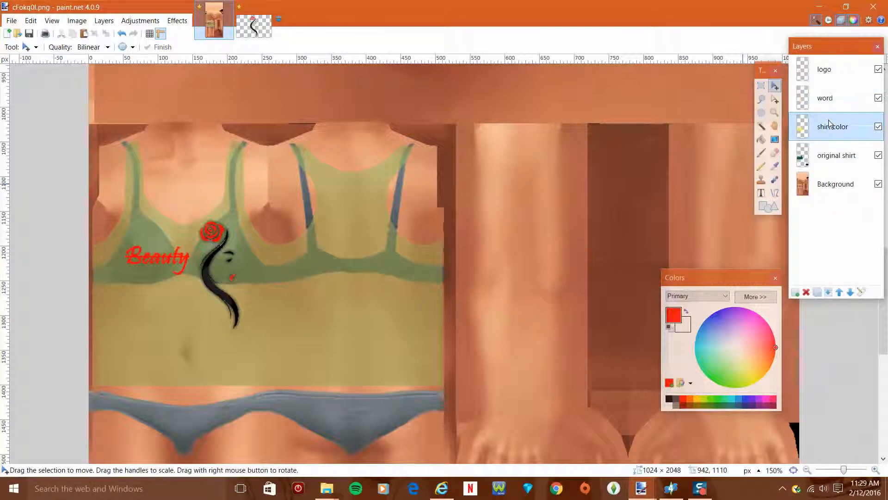
click(842, 156)
click(861, 292)
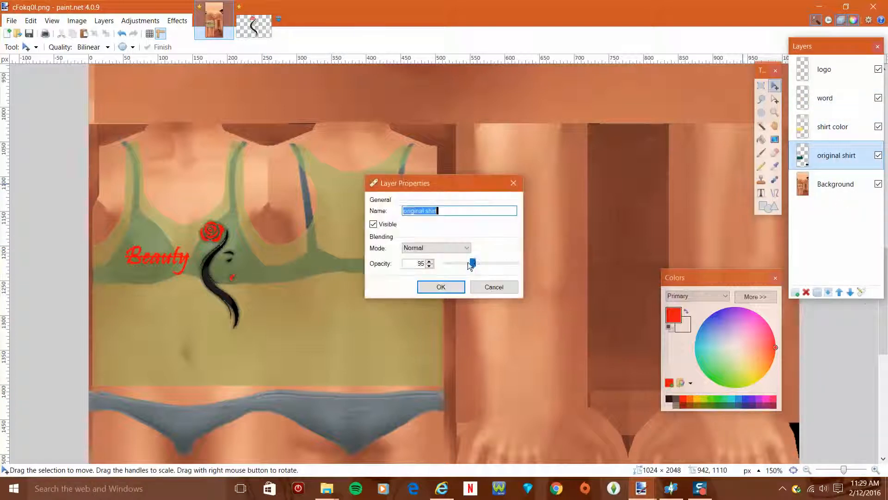
drag(475, 268, 579, 267)
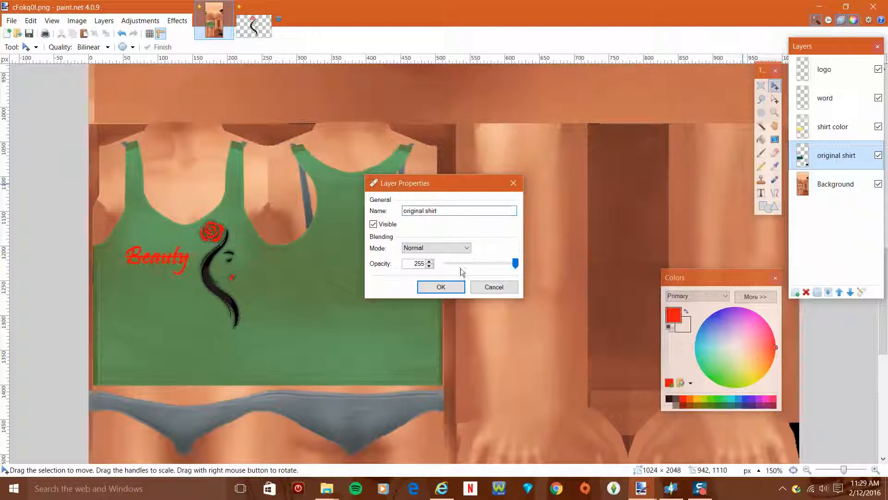
click(426, 288)
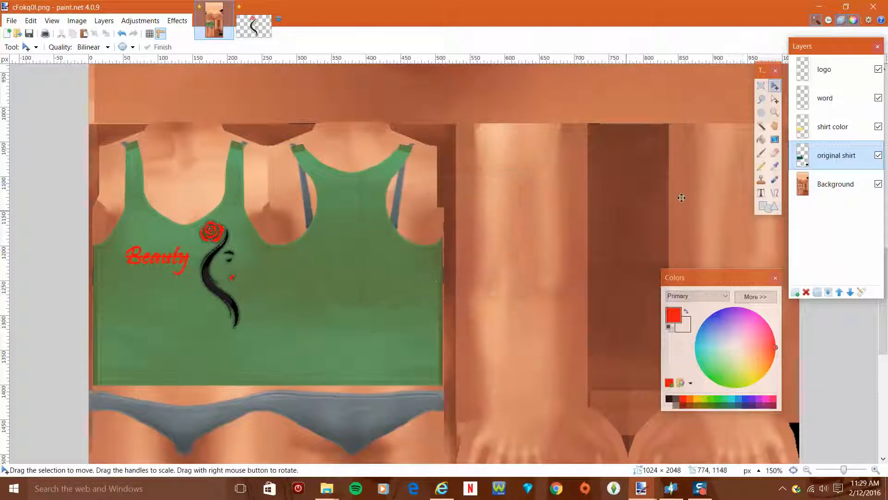
- Raise the shirt color layer's opacity to 255
click(815, 137)
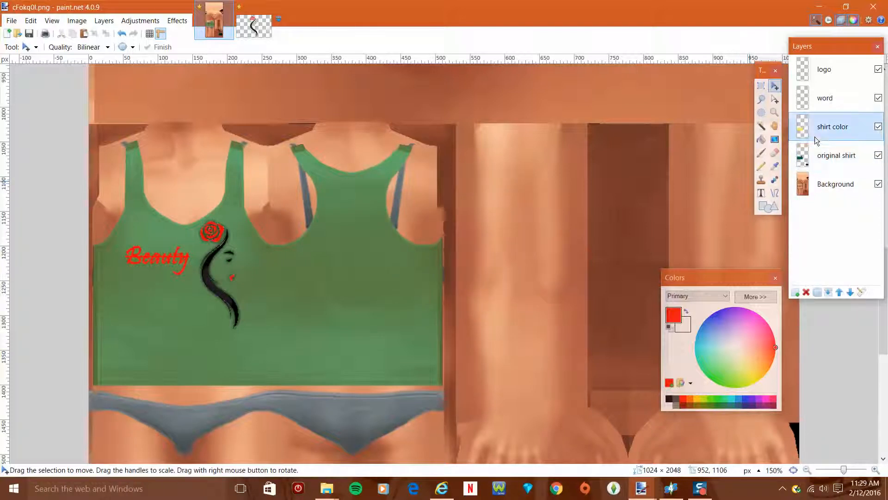
click(861, 293)
drag(472, 265, 648, 266)
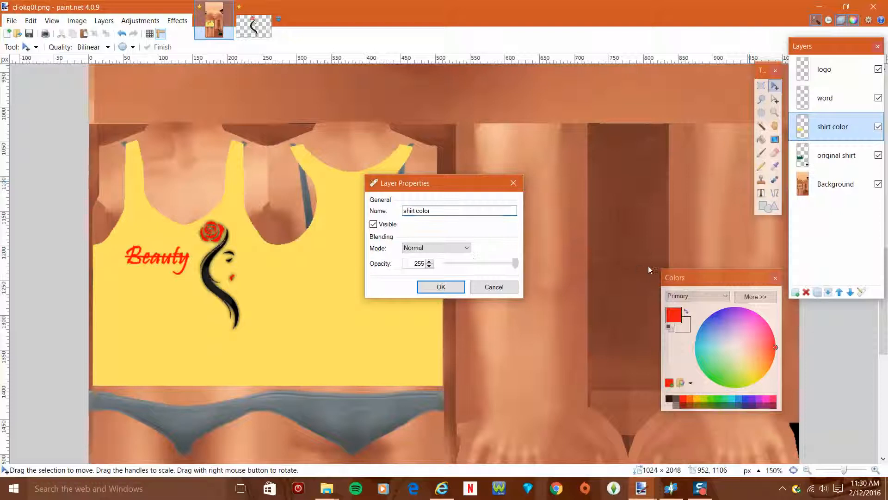
click(441, 288)
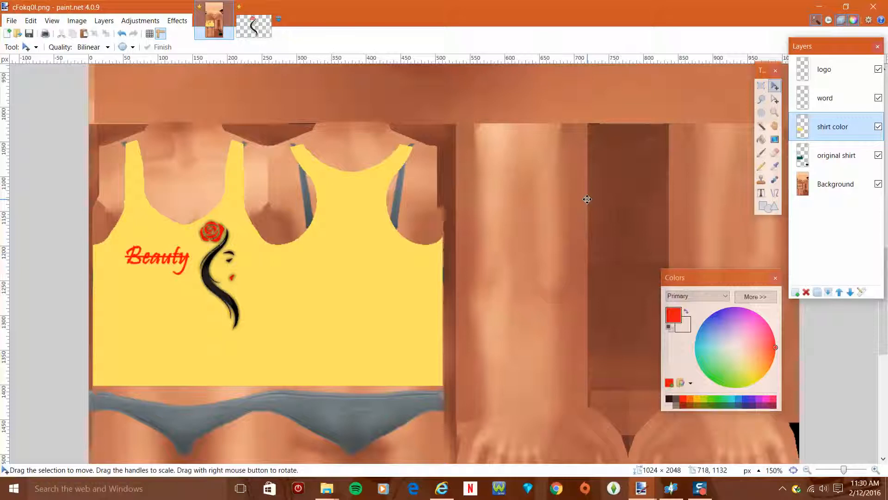
- Try the Color Burn, Difference and Lighten blending modes on the shirt color layer without keeping any
click(863, 293)
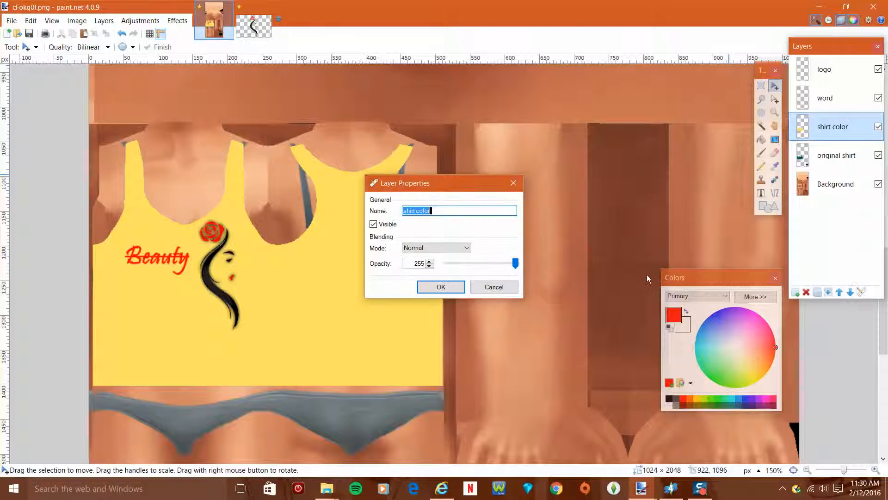
click(467, 248)
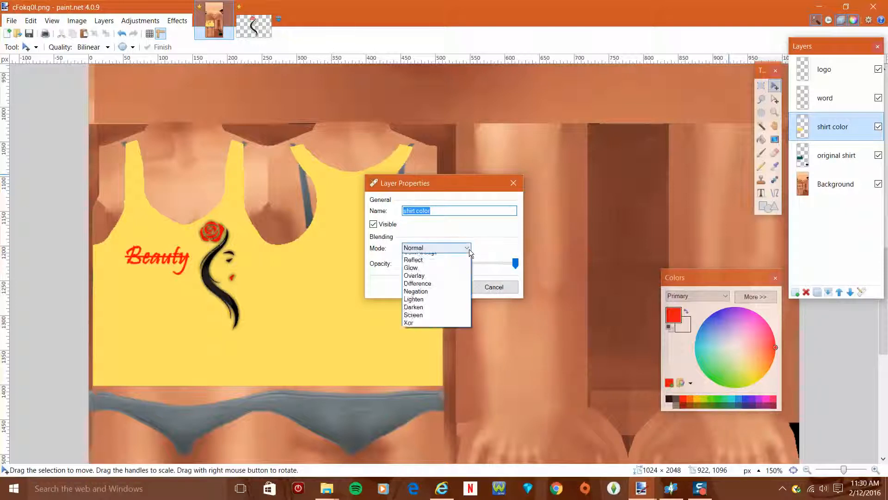
click(457, 282)
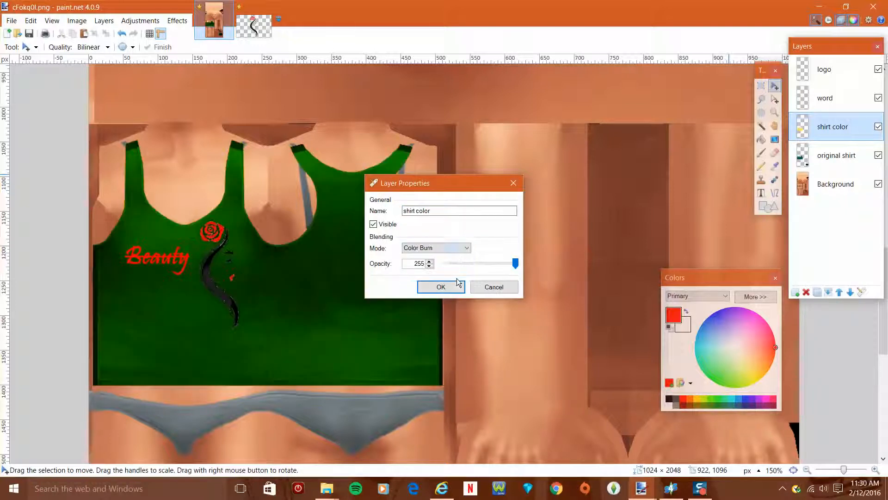
click(457, 249)
click(447, 321)
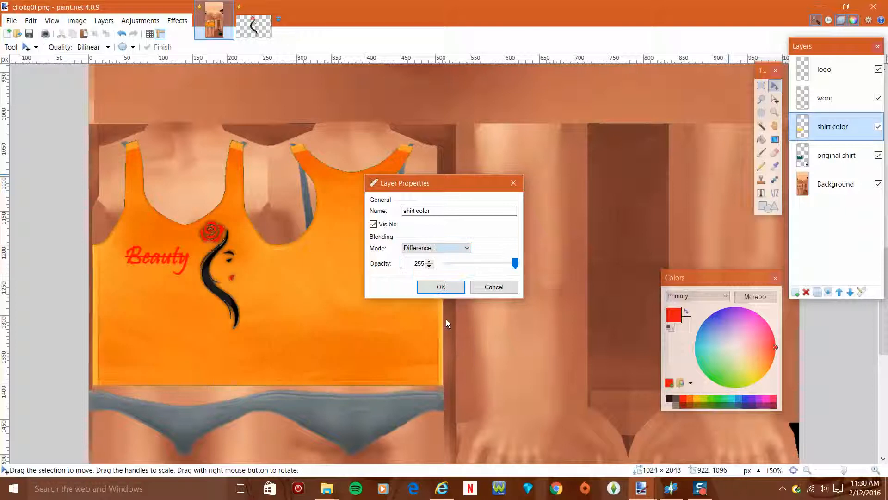
click(460, 248)
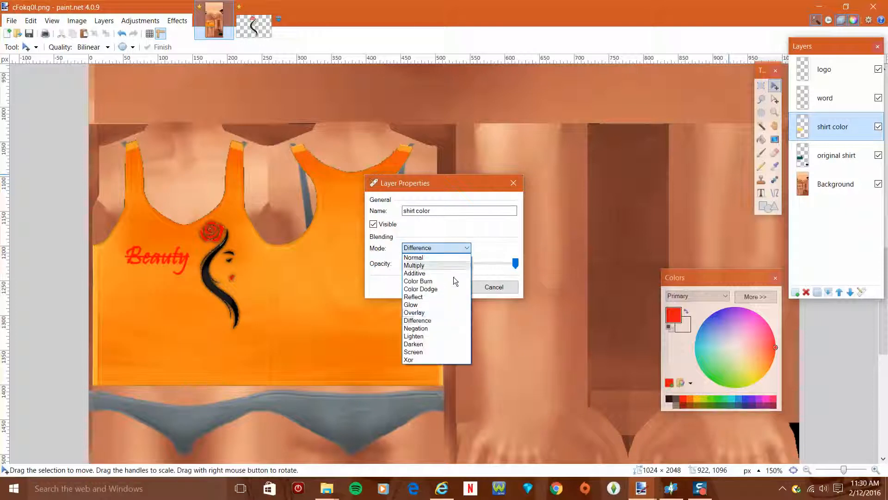
click(453, 337)
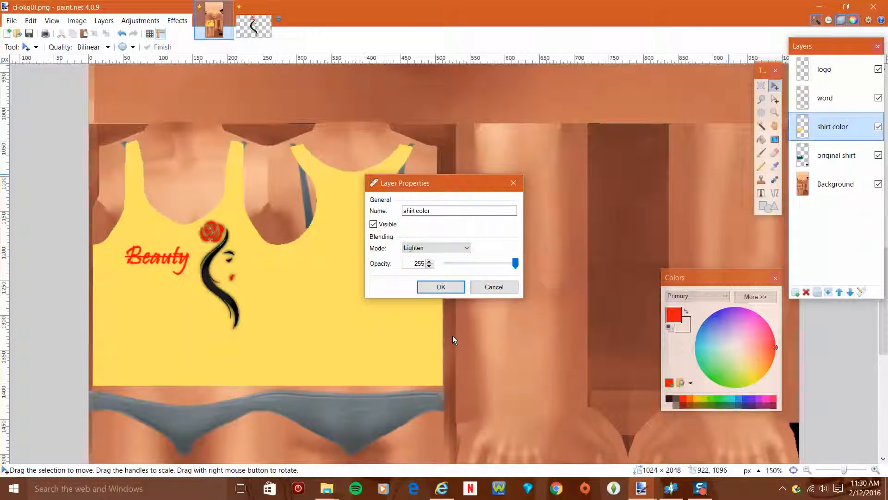
click(492, 287)
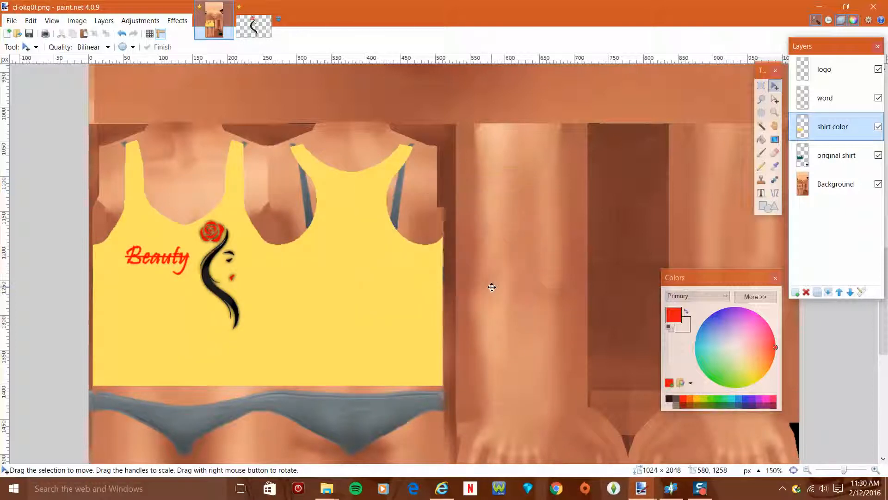
- Hide the Background layer and select the shirt and both dark green pieces on the original shirt layer with the Magic Wand
click(879, 184)
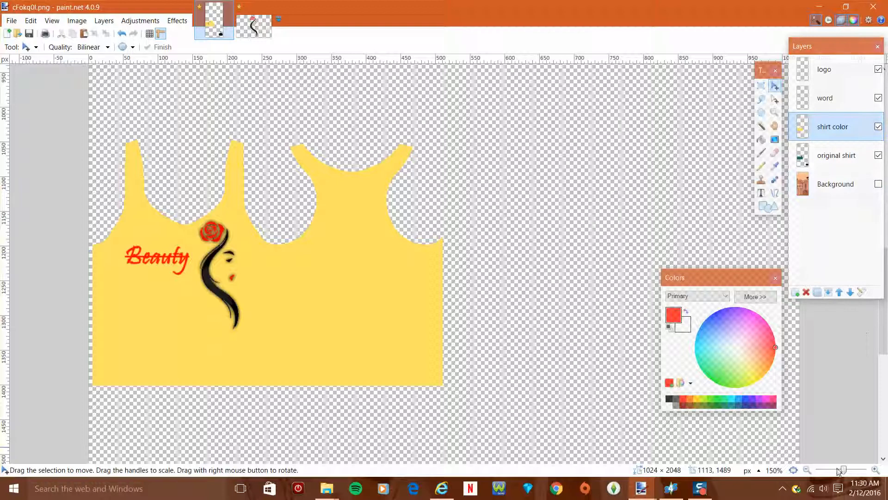
drag(844, 470, 837, 470)
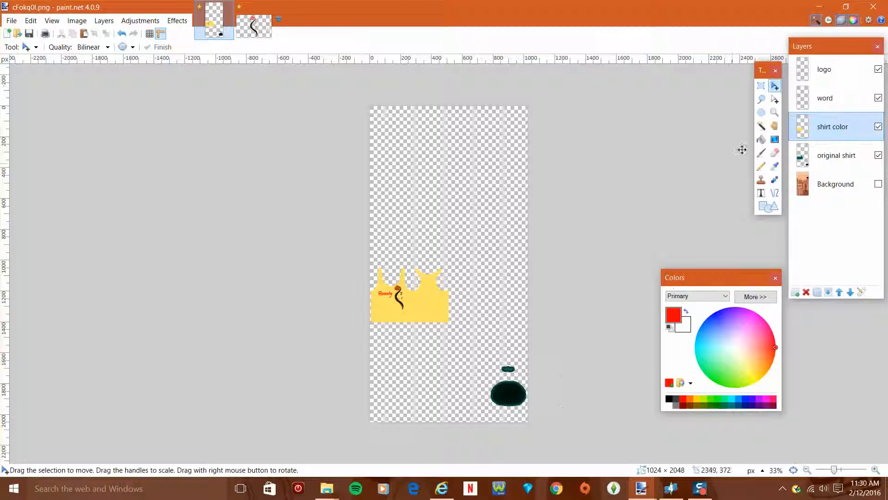
click(762, 126)
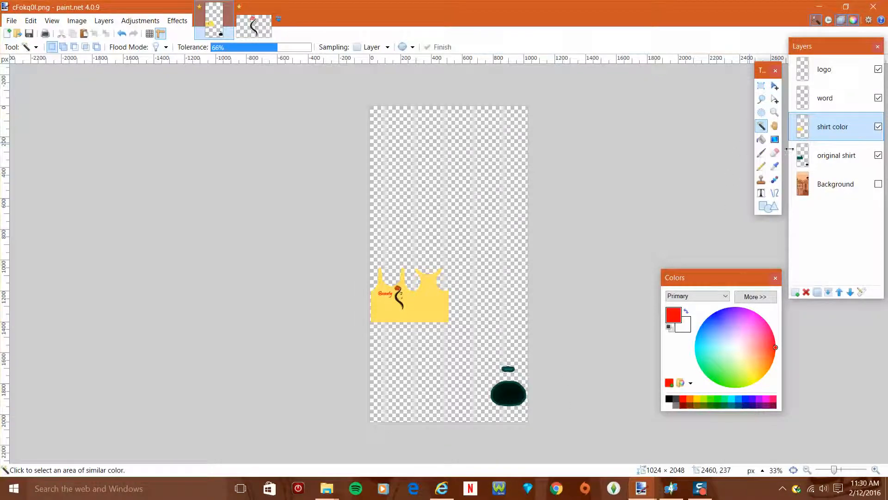
click(836, 160)
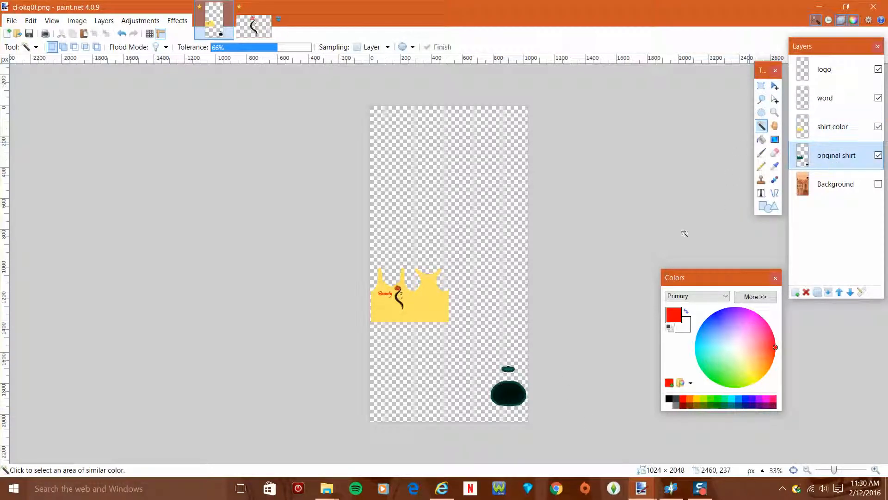
click(499, 397)
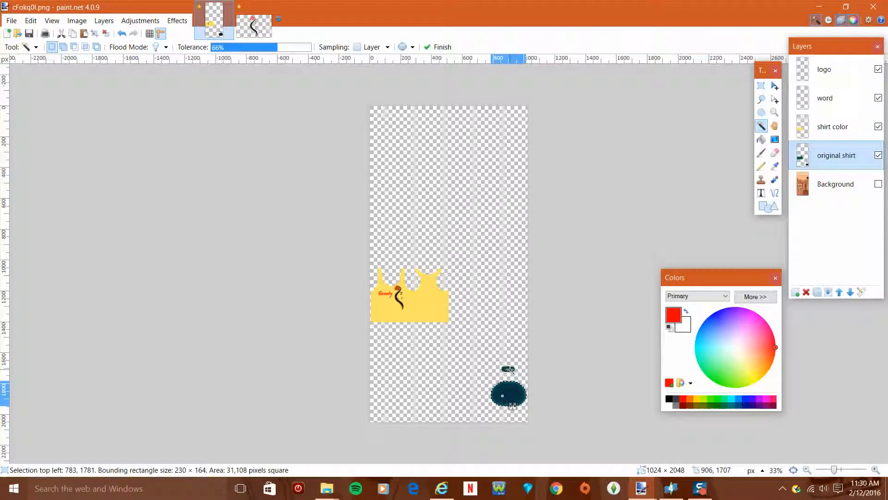
click(508, 369)
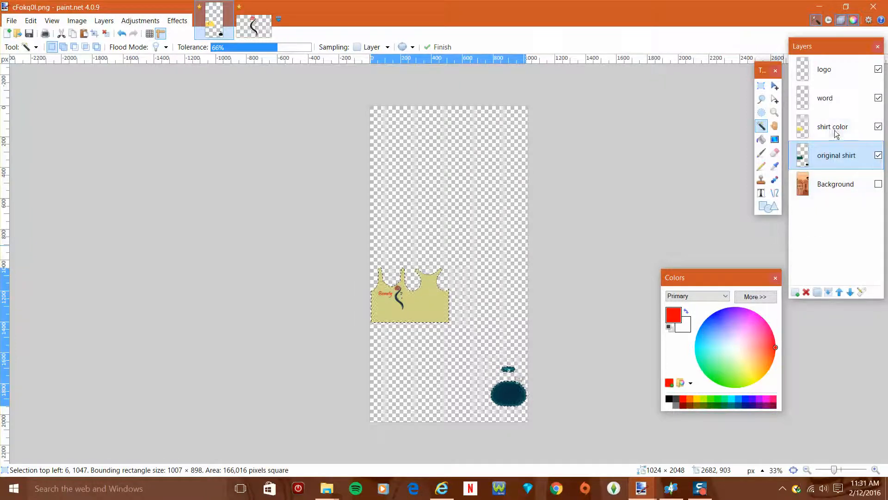
- Fill the two selected dark green pieces with the shirt's sampled yellow on the shirt color layer and clear the selection
click(811, 135)
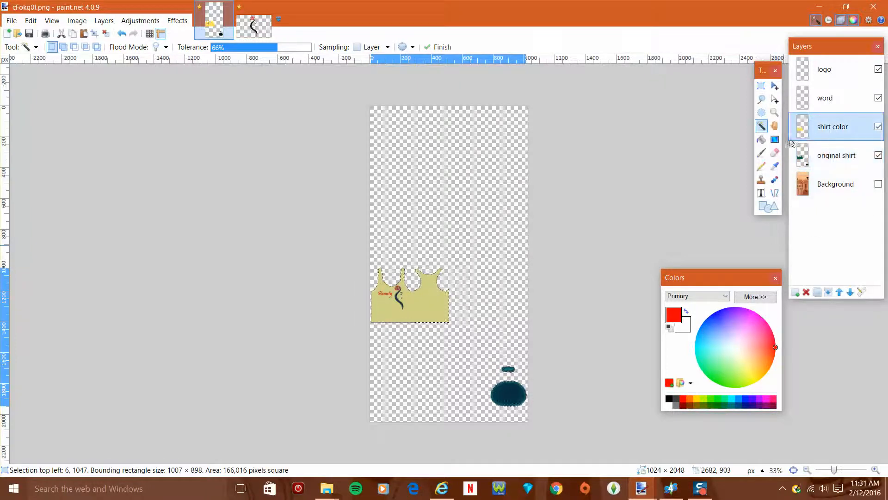
click(776, 166)
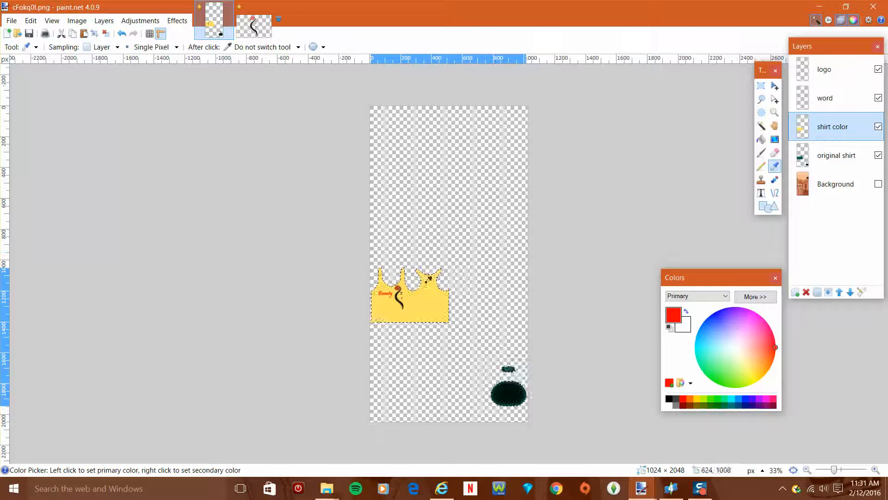
click(436, 296)
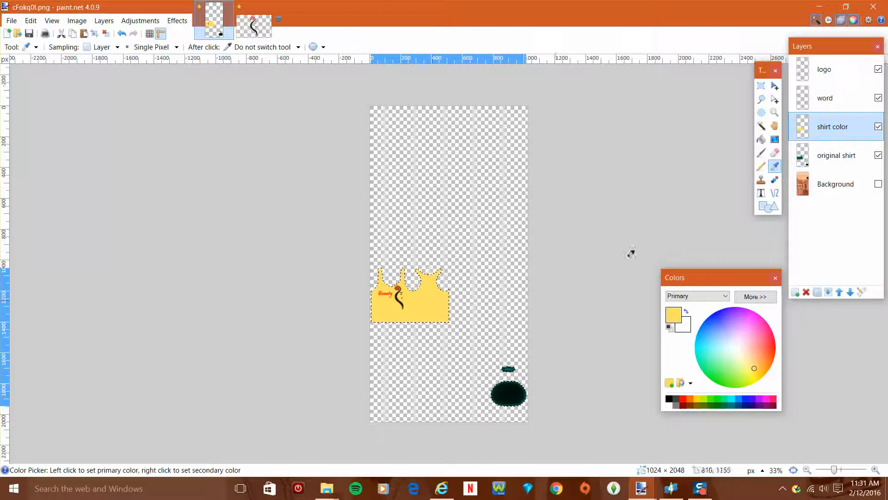
click(761, 139)
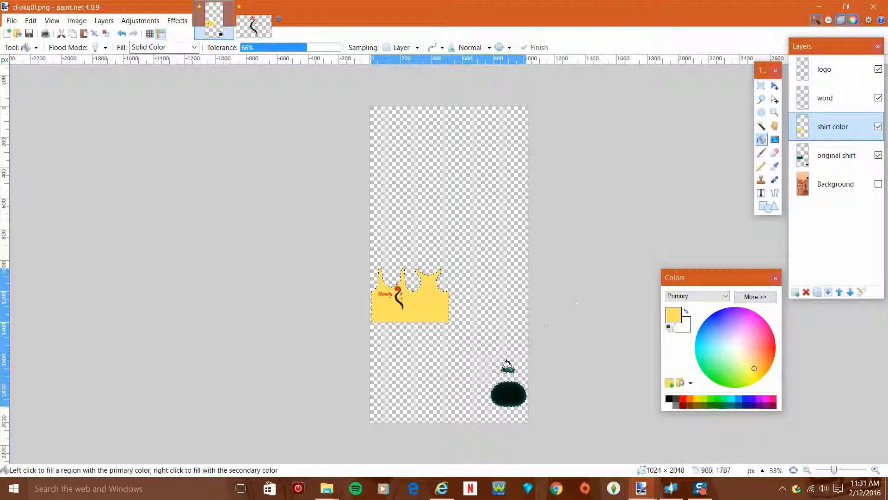
click(510, 388)
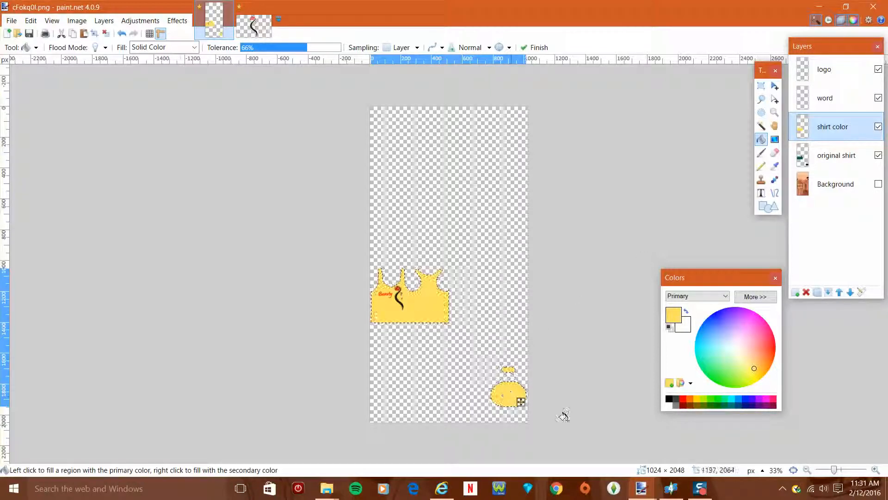
click(107, 35)
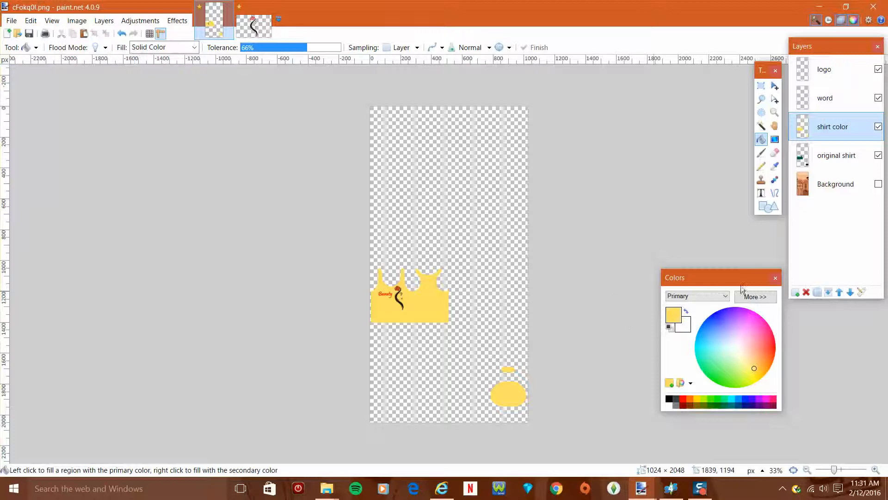
click(842, 470)
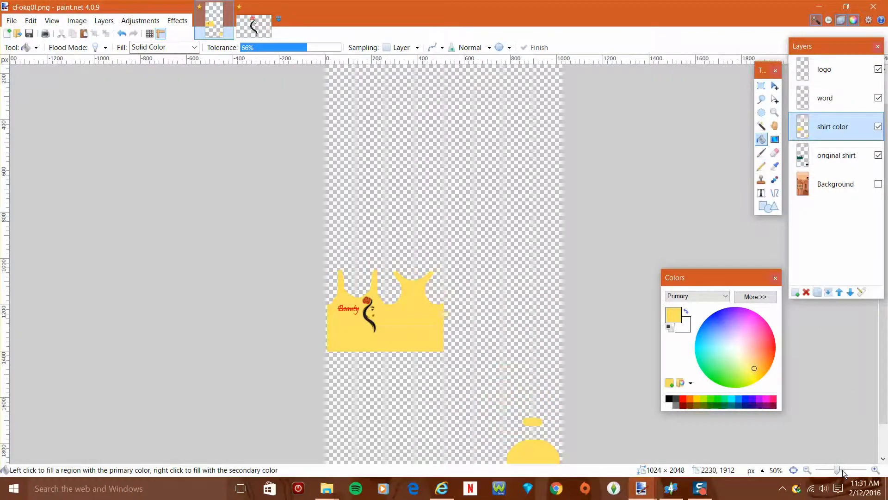
- Inspect the straps, neckline and edges of the yellow shirt texture up close
click(848, 468)
click(849, 469)
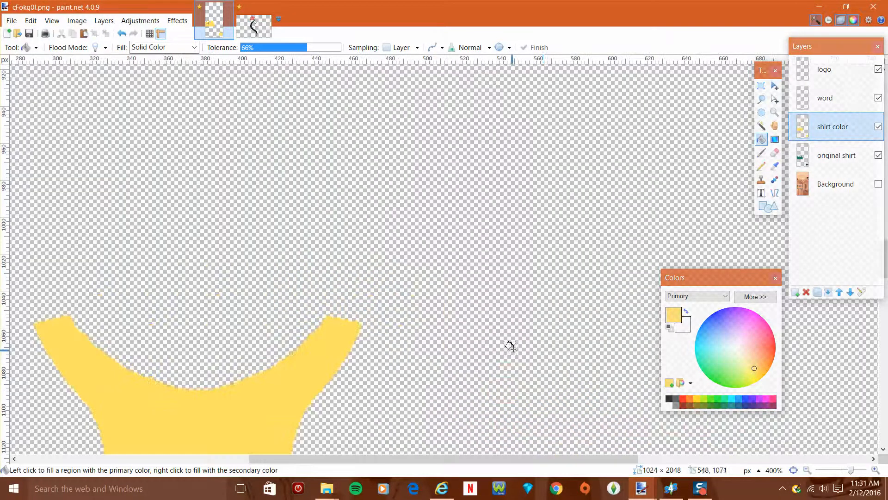
click(840, 471)
click(836, 470)
click(837, 471)
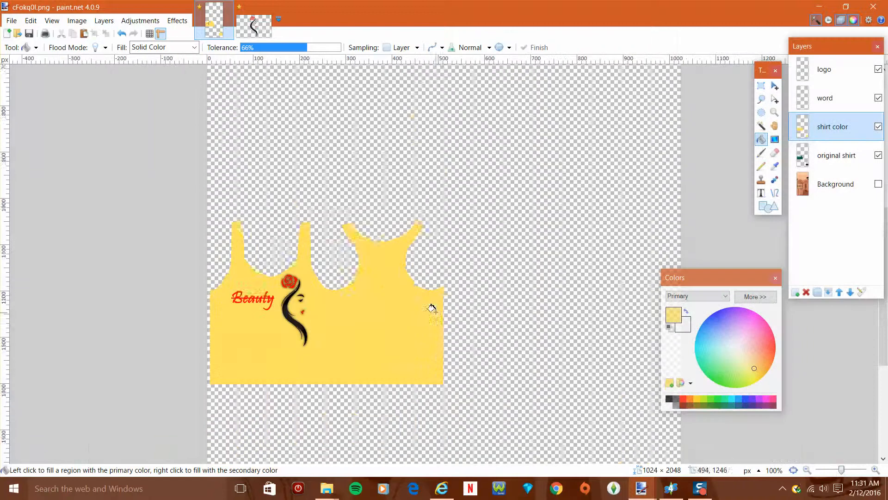
scroll(433, 302, down, 5)
scroll(434, 300, up, 5)
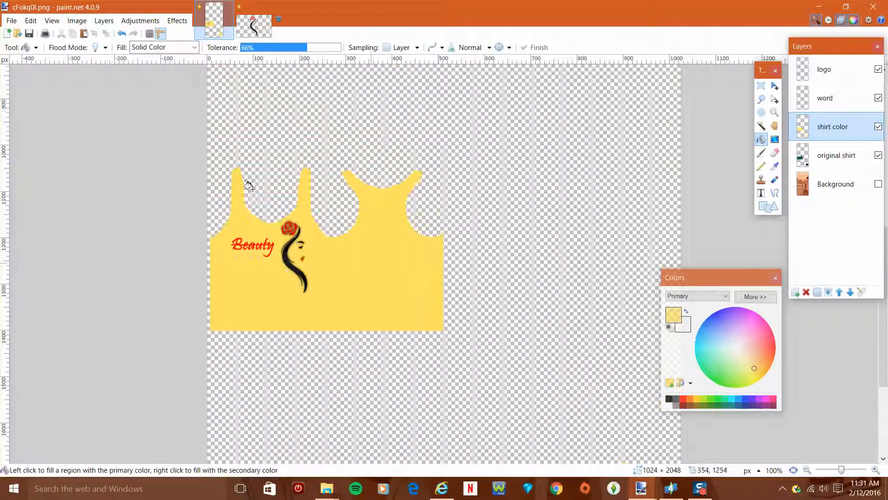
- Save the image in DirectDraw Surface (DDS) format over the existing yitu file on the Desktop
click(13, 21)
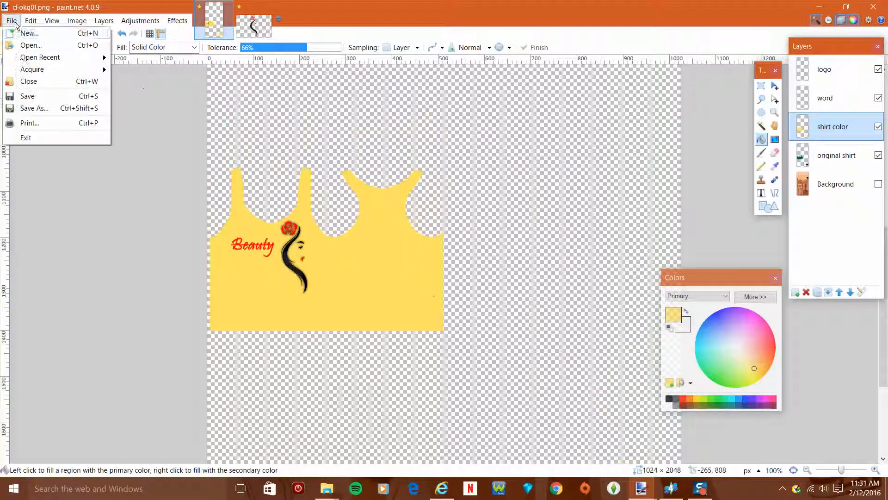
click(29, 109)
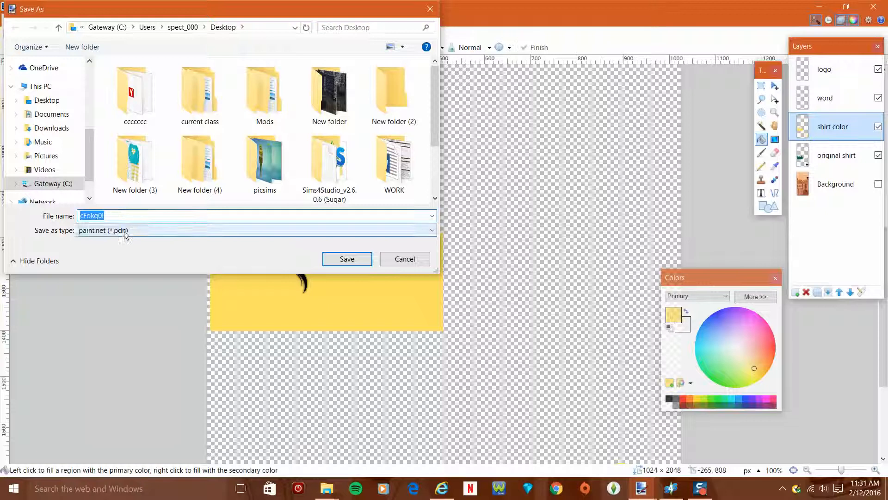
click(116, 230)
click(115, 306)
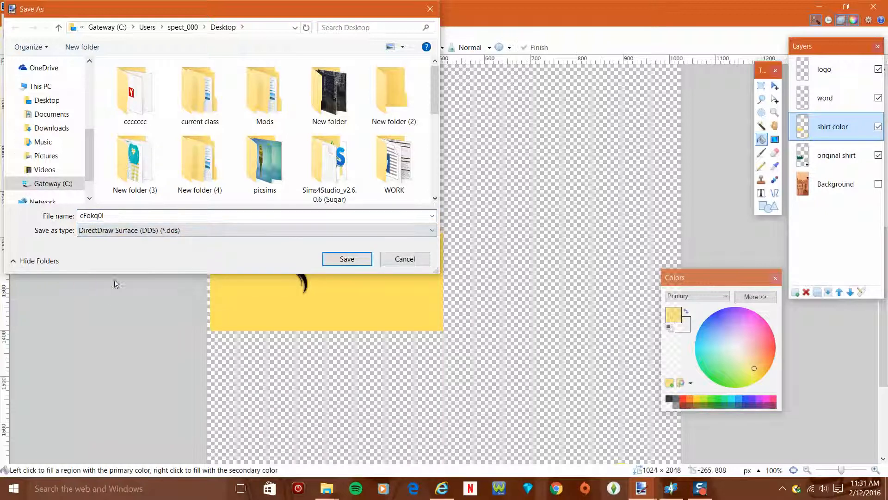
double_click(108, 215)
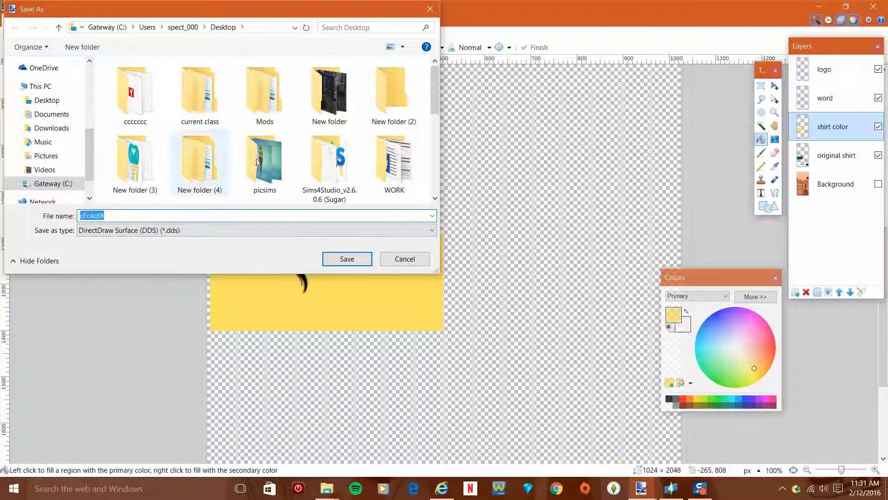
scroll(280, 153, down, 5)
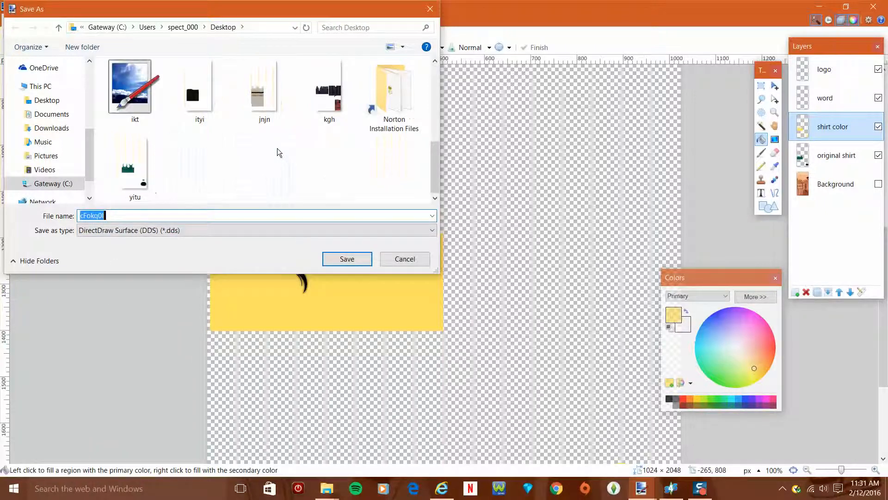
click(139, 178)
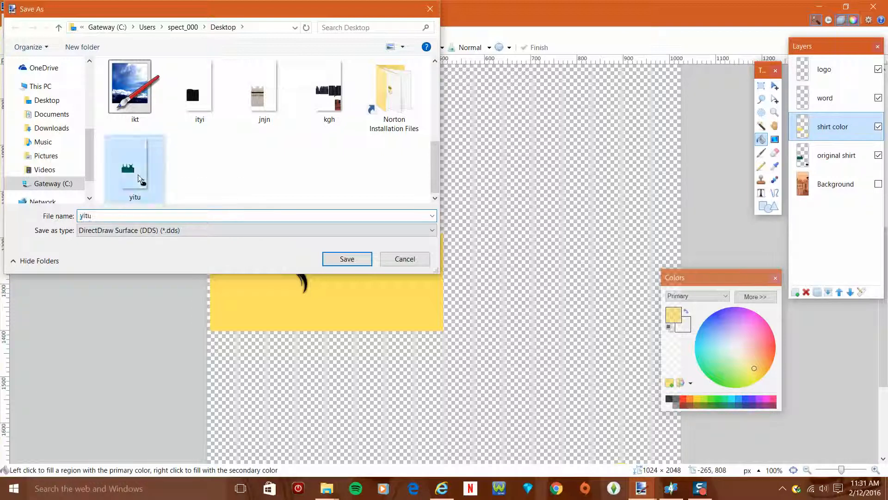
click(348, 259)
click(471, 245)
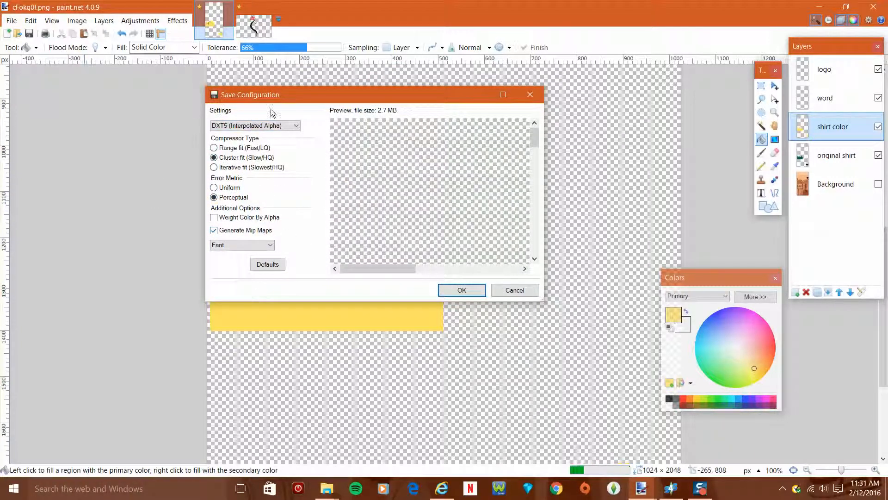
- Check the shirt in the save preview, and complete the DDS save with DXT5 (Interpolated Alpha), flattening the image
drag(534, 143, 537, 213)
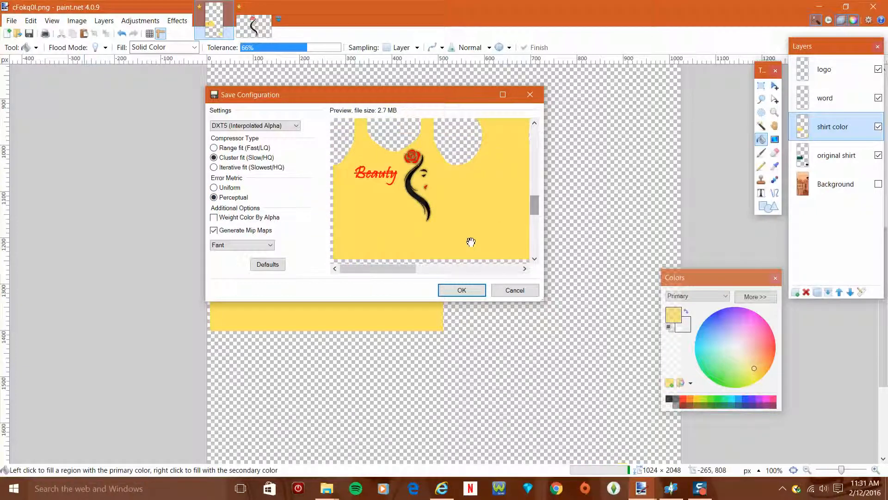
drag(413, 270, 518, 269)
mouse_move(535, 214)
mouse_down()
mouse_move(535, 244)
mouse_move(535, 210)
mouse_up()
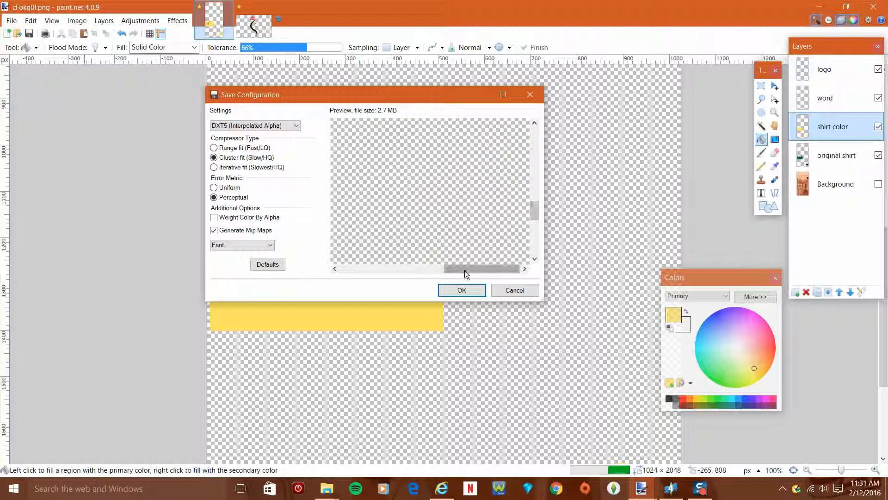
drag(465, 269, 379, 270)
click(462, 290)
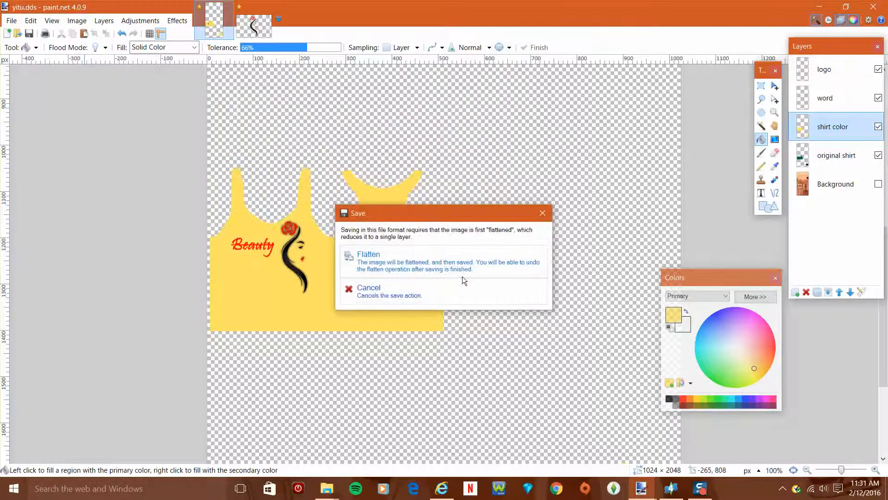
click(462, 276)
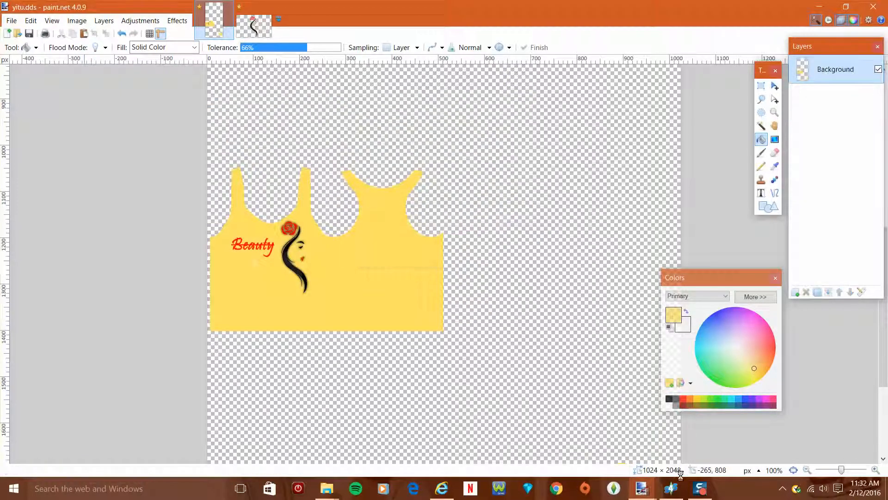
- Switch to Sims 4 Studio and import the saved yitu DDS file as the tank top's texture
click(671, 488)
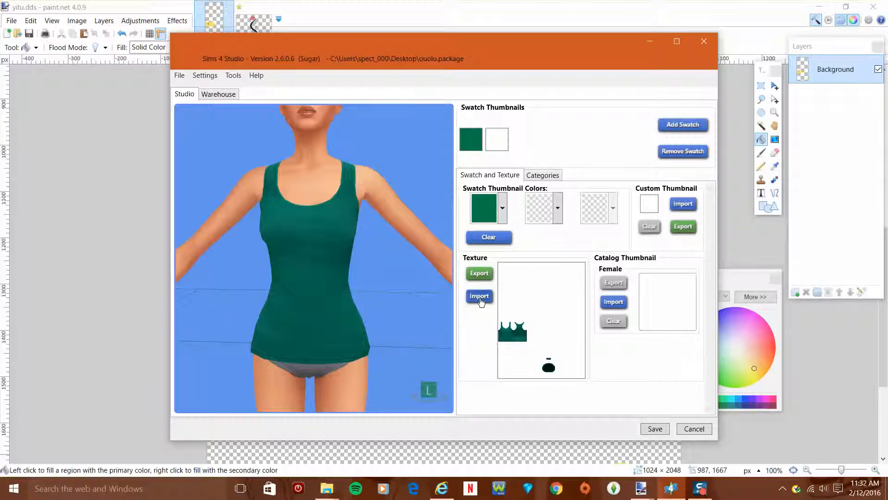
click(480, 298)
click(610, 332)
click(761, 458)
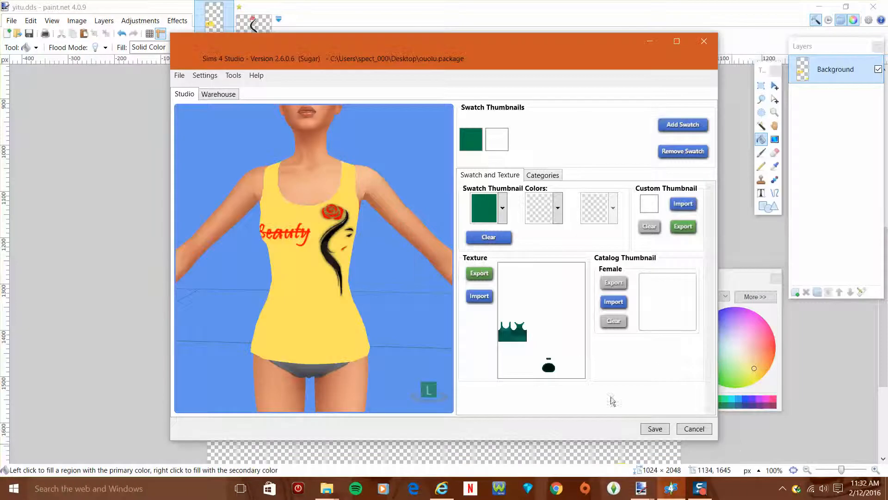
- Examine the placement of the logo and the word Beauty on the 3D model from different angles
drag(331, 323, 457, 352)
drag(296, 338, 551, 328)
drag(329, 343, 491, 343)
drag(329, 340, 451, 329)
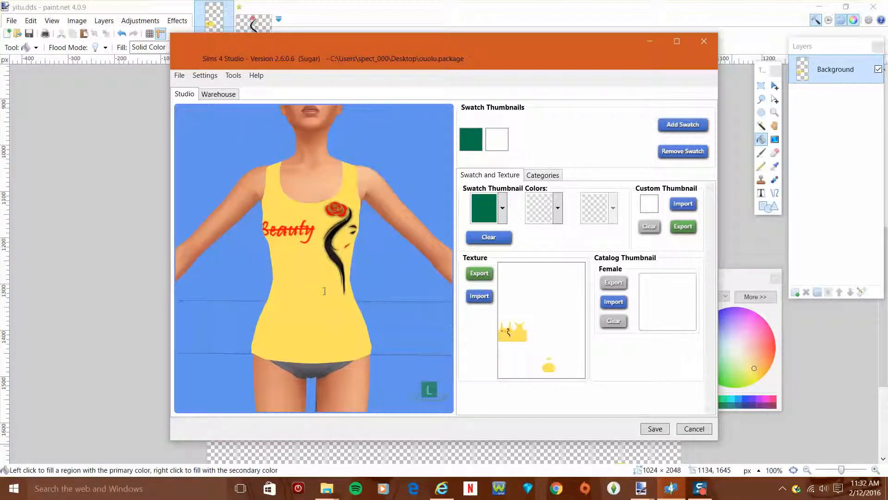
mouse_move(324, 291)
mouse_down()
mouse_move(366, 285)
mouse_move(328, 284)
mouse_up()
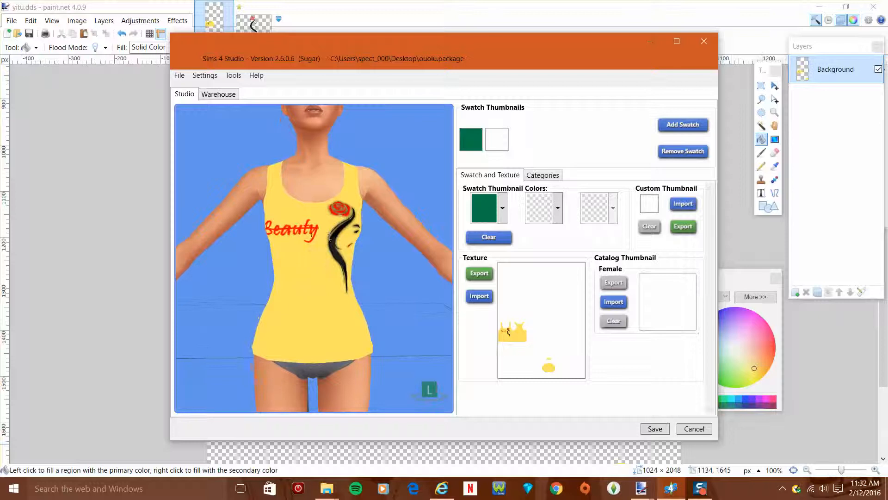
- Switch back to paint.net, undo the flatten to restore the separate layers and identify the logo layer by toggling its visibility
click(517, 5)
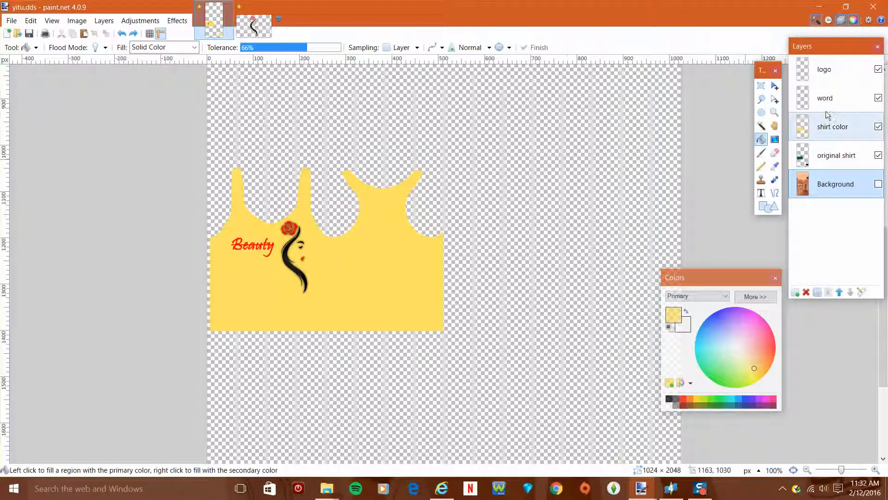
click(820, 76)
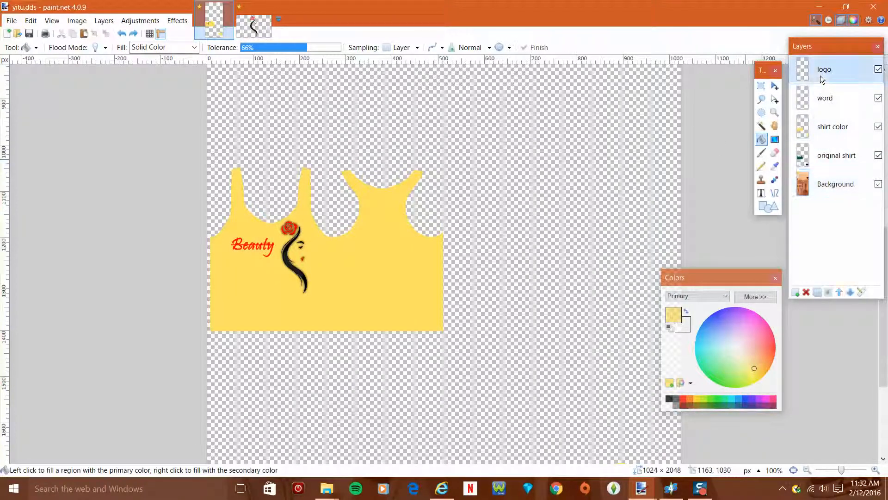
click(878, 69)
click(878, 70)
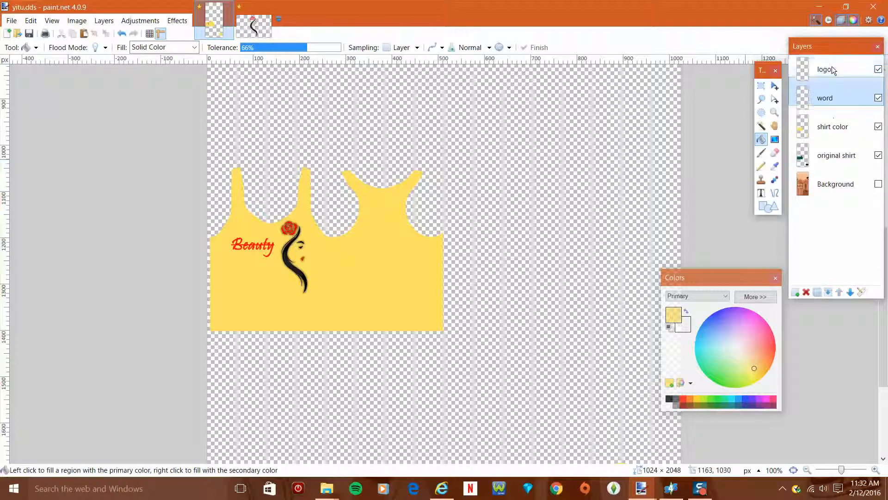
- Select the logo on its layer with a rectangle and move it about 13 pixels left toward the word Beauty
click(775, 87)
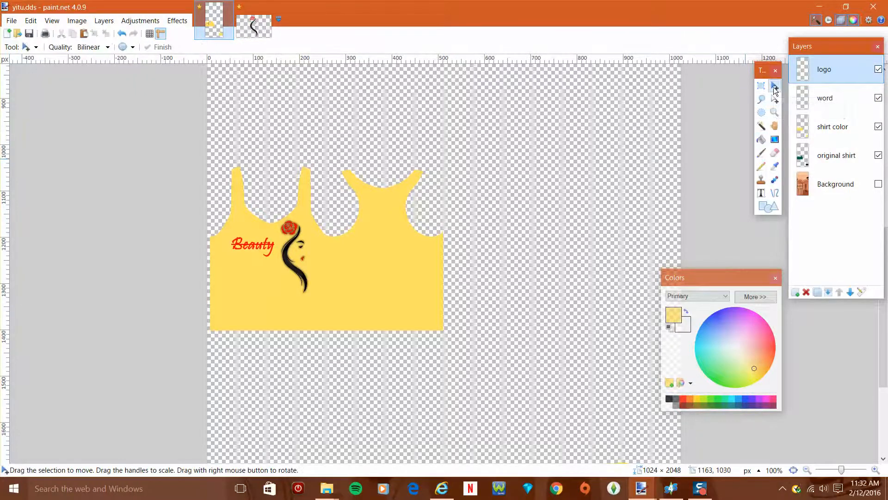
click(761, 86)
drag(277, 217, 315, 298)
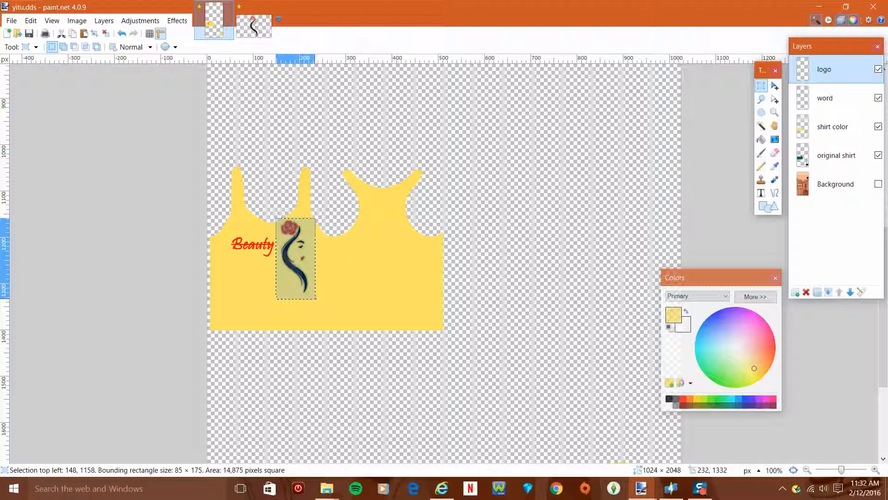
click(775, 86)
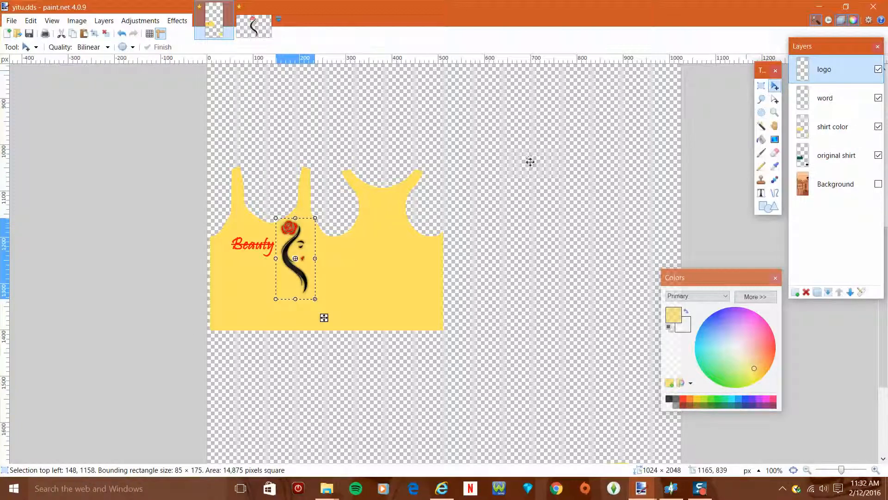
drag(307, 240, 301, 240)
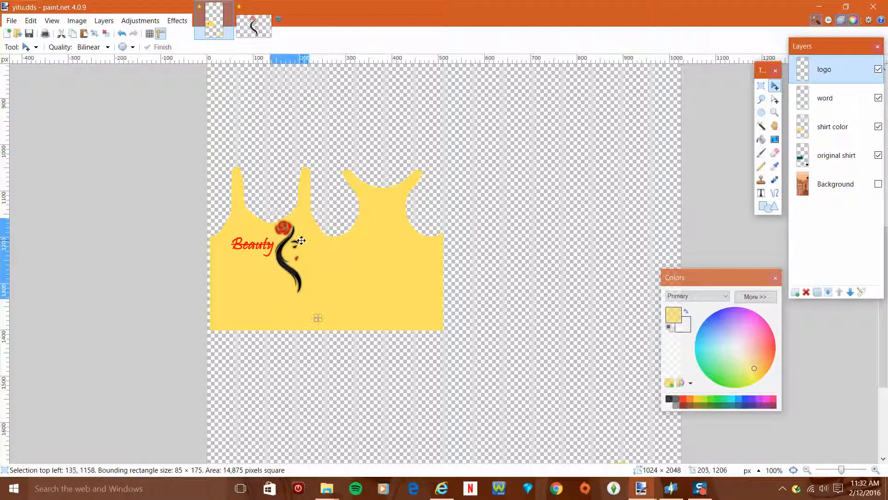
- Select the word Beauty on the word layer, move it about 10 pixels right toward the logo and clear the selection
click(828, 99)
click(762, 86)
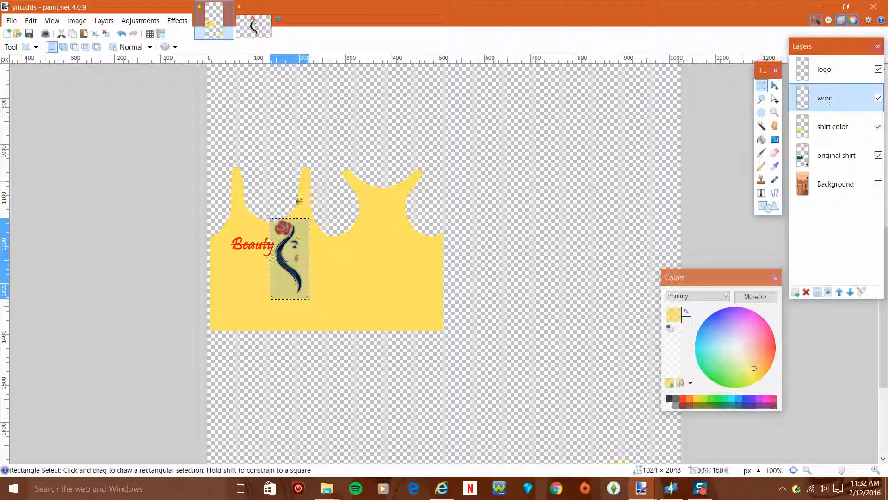
drag(230, 234, 276, 259)
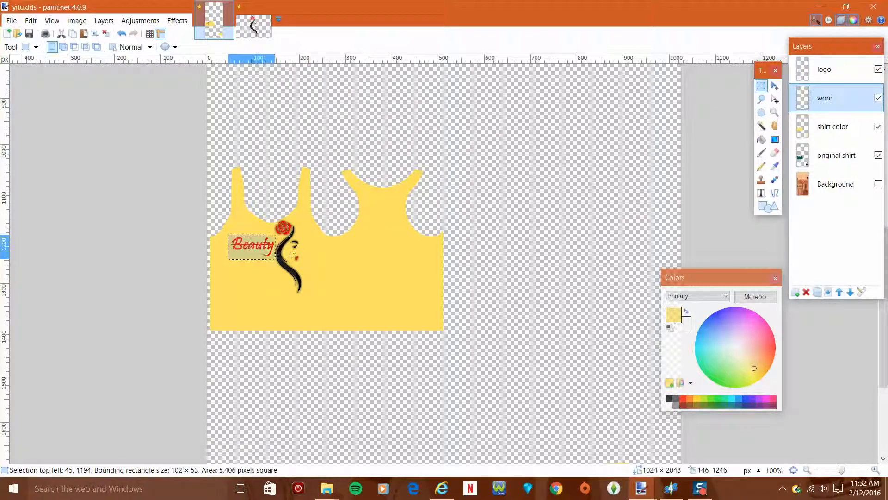
click(775, 86)
drag(255, 251, 260, 251)
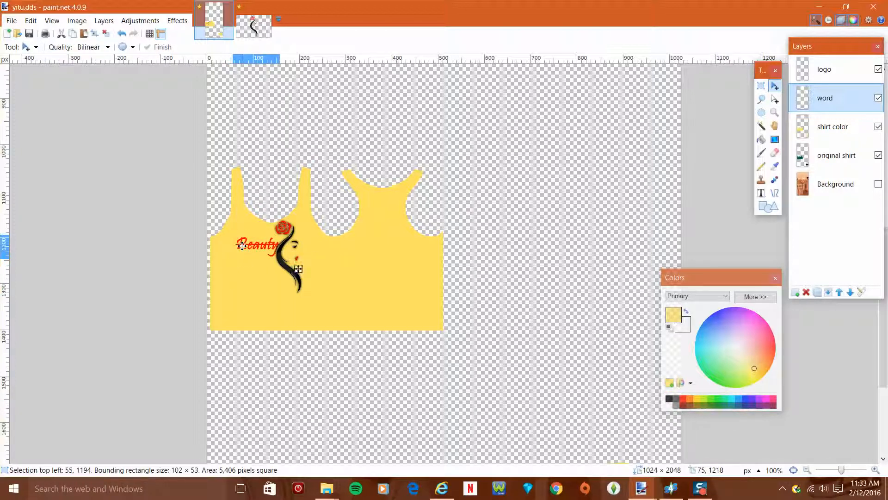
click(242, 245)
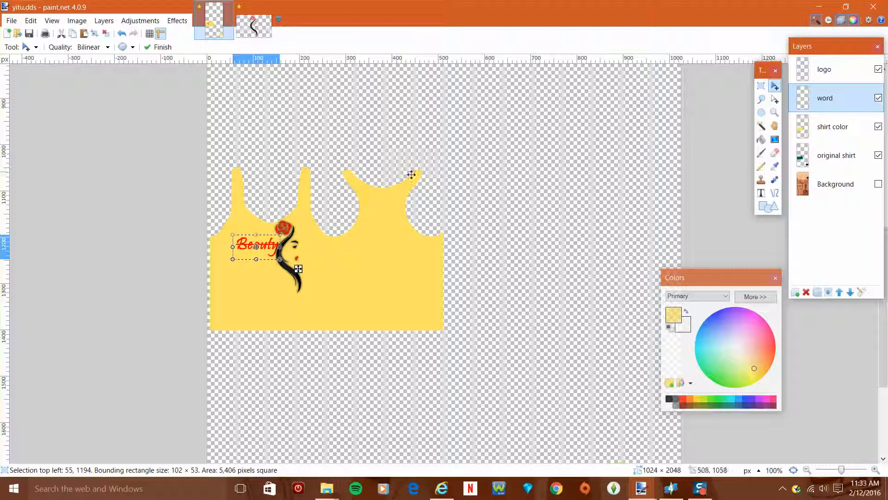
click(106, 34)
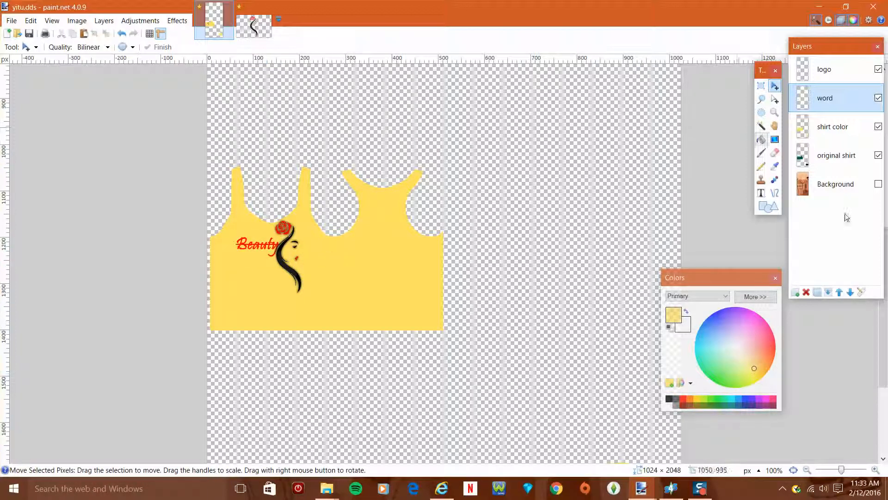
- Check the shirt against the Background layer, hide that layer again, and save the flattened image as yitu in DDS format over the existing file
click(878, 184)
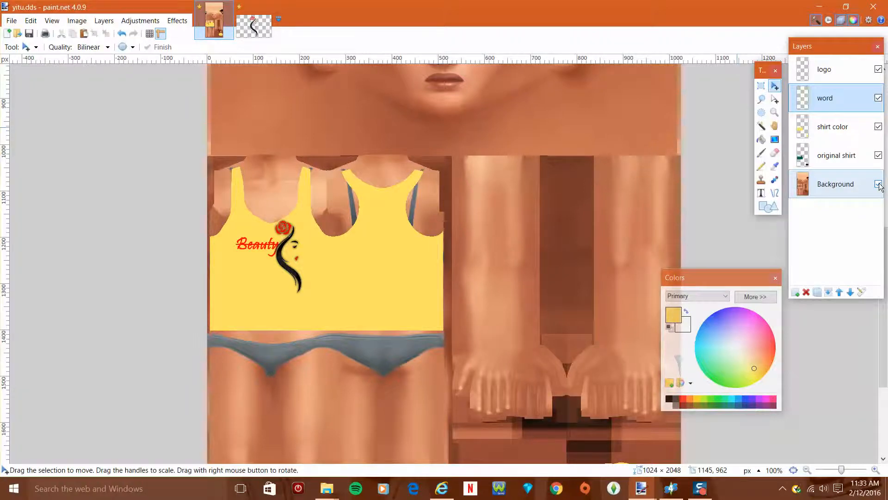
click(878, 184)
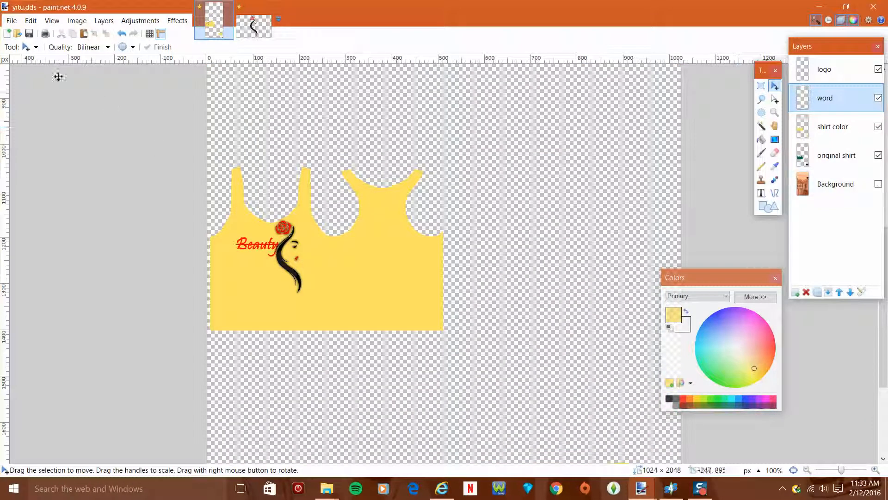
click(11, 21)
click(32, 109)
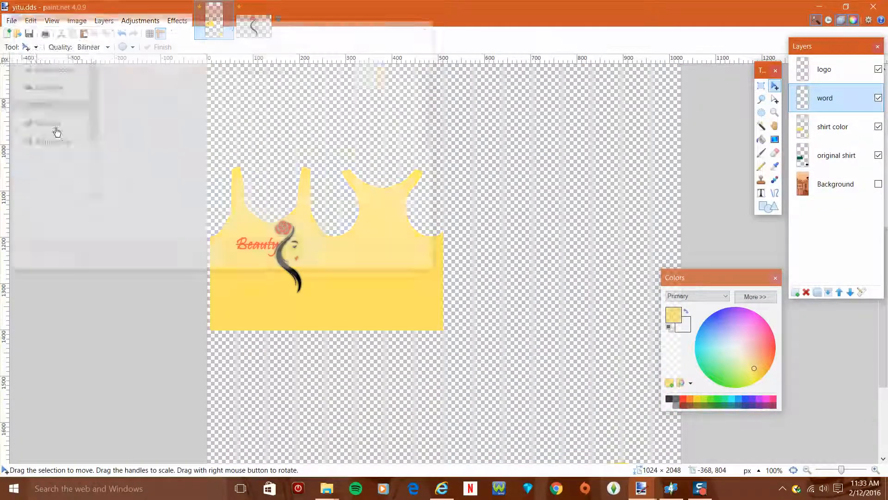
click(85, 231)
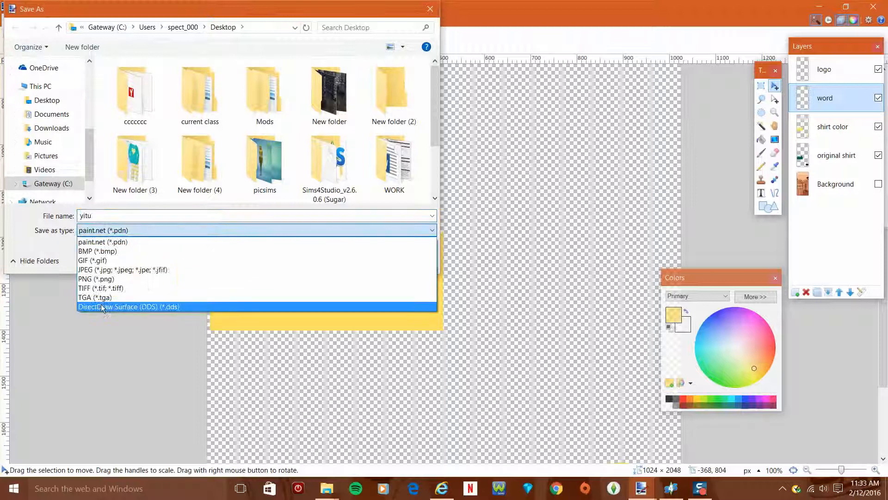
click(101, 307)
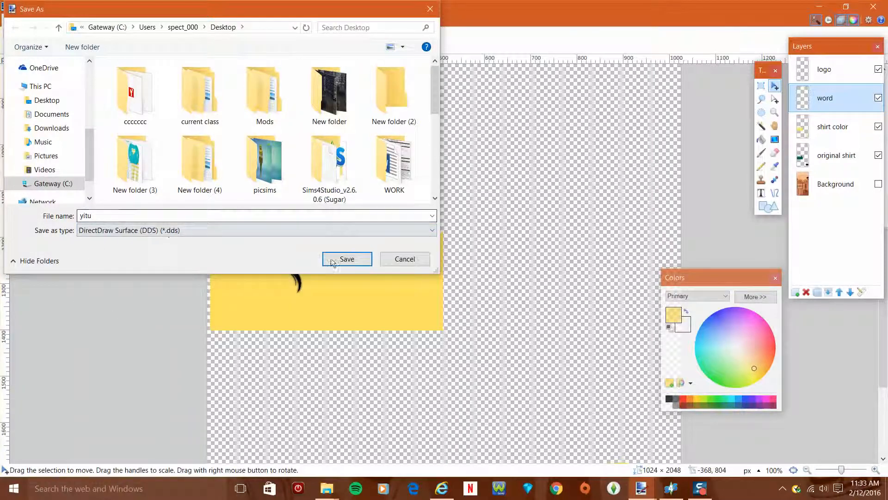
click(357, 260)
click(474, 245)
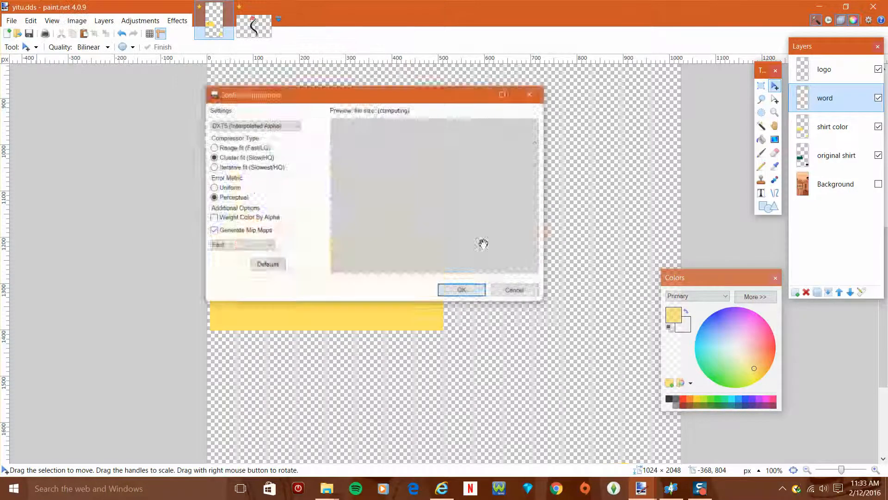
click(478, 289)
click(476, 277)
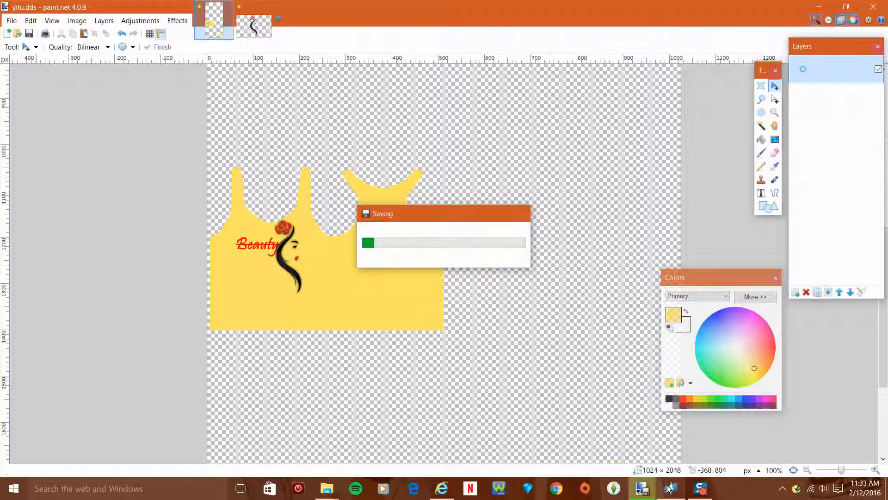
- Switch to Sims 4 Studio, import the yitu texture from the Desktop and check the top on the model
click(669, 488)
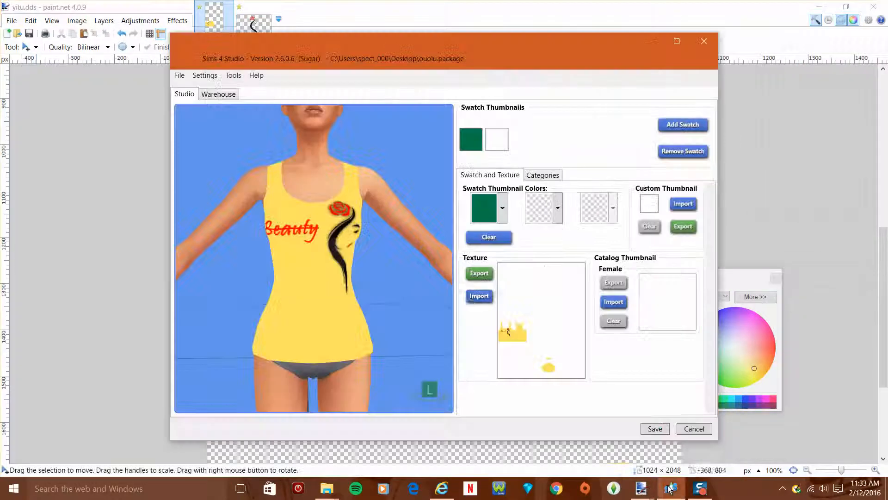
click(471, 301)
click(624, 314)
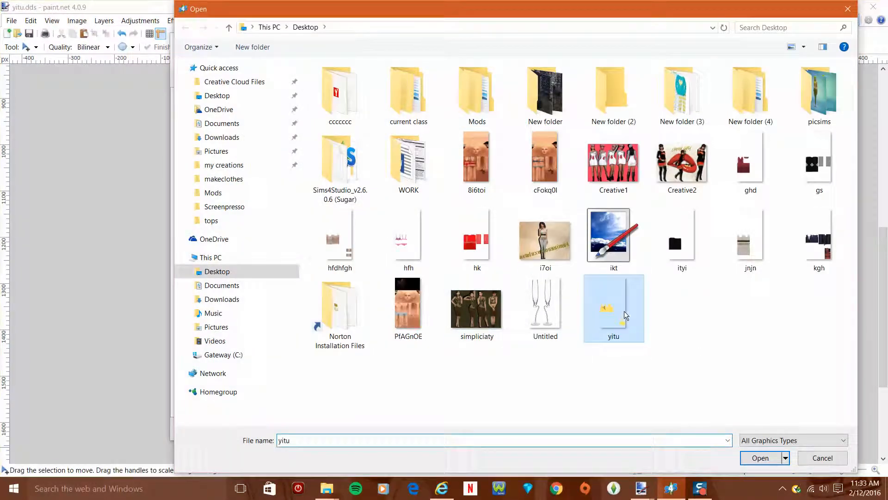
click(759, 457)
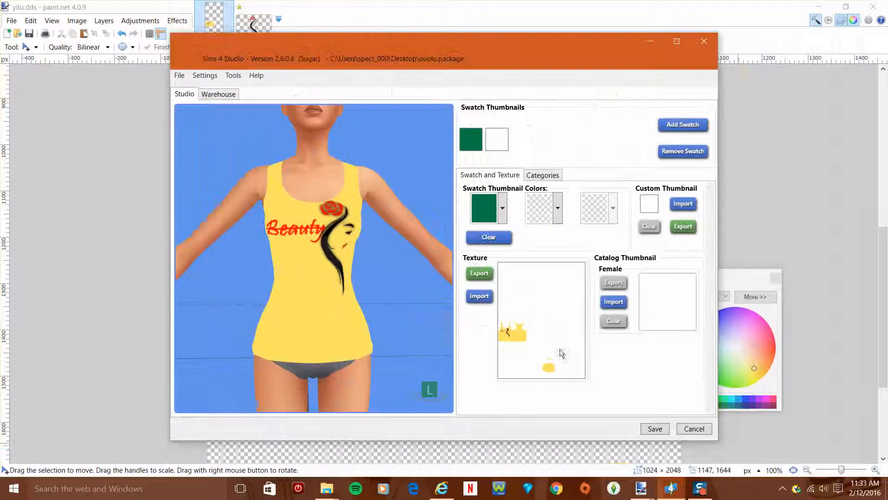
drag(312, 309, 314, 327)
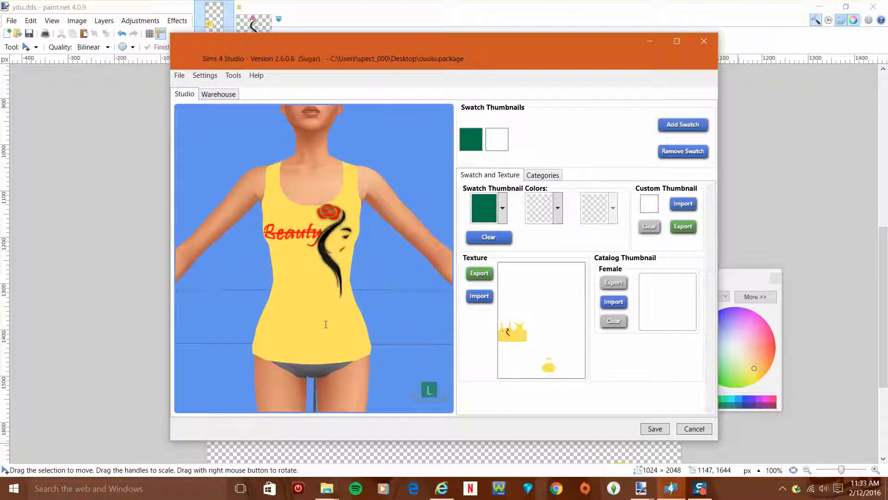
- Set the first swatch thumbnail color to light yellow #F8EF6B
click(503, 209)
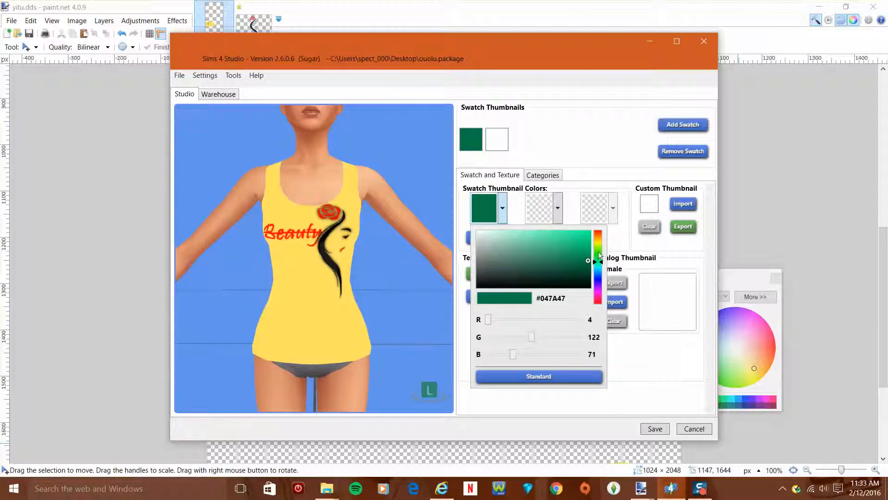
drag(600, 249, 599, 244)
click(591, 233)
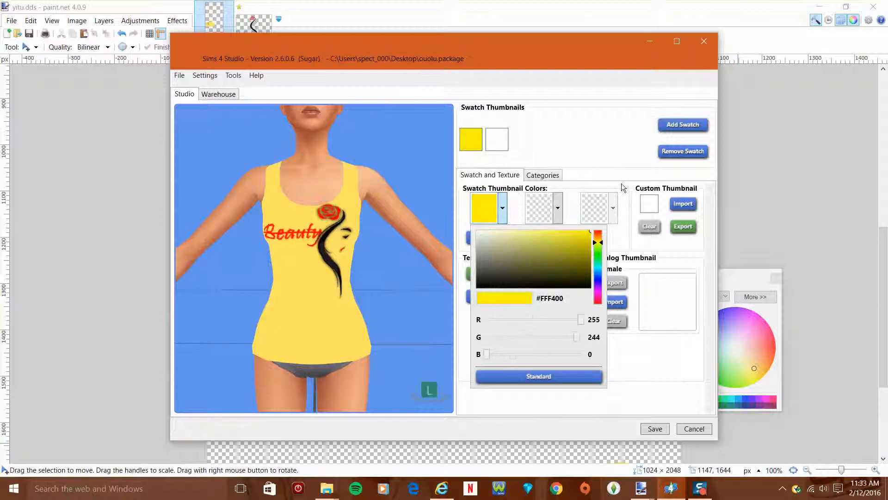
click(582, 238)
click(576, 233)
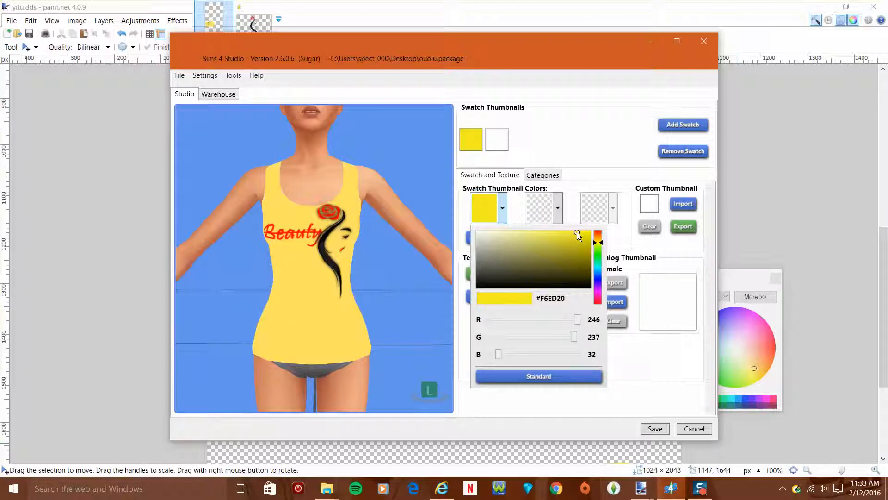
drag(576, 232, 542, 232)
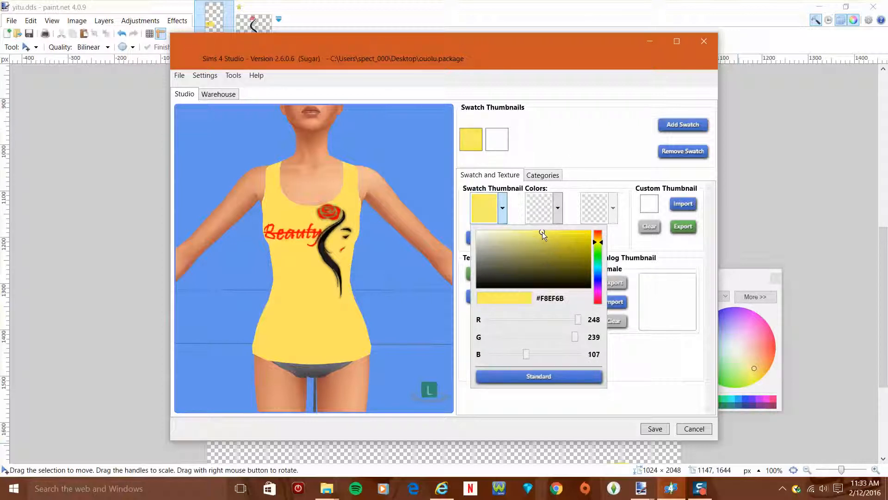
click(597, 95)
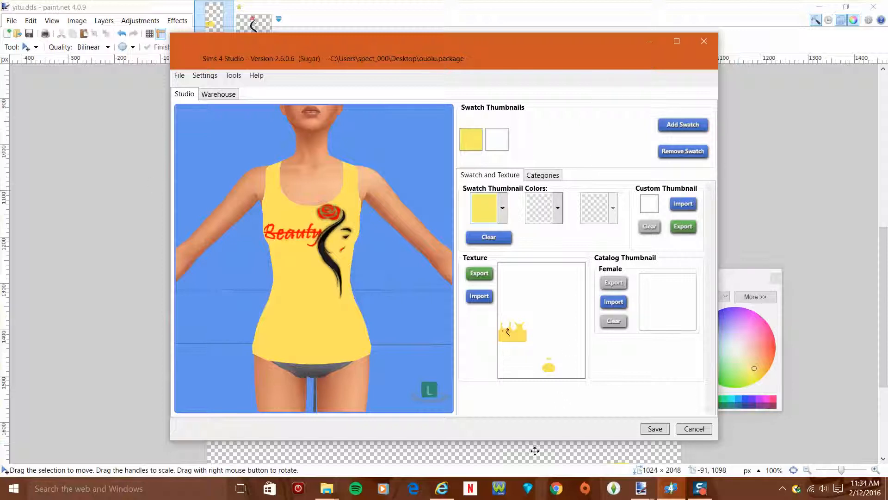
- Switch to Internet Explorer and save the rose-and-face logo picture to the Desktop as the JPEG 6-business-logo-design
click(447, 488)
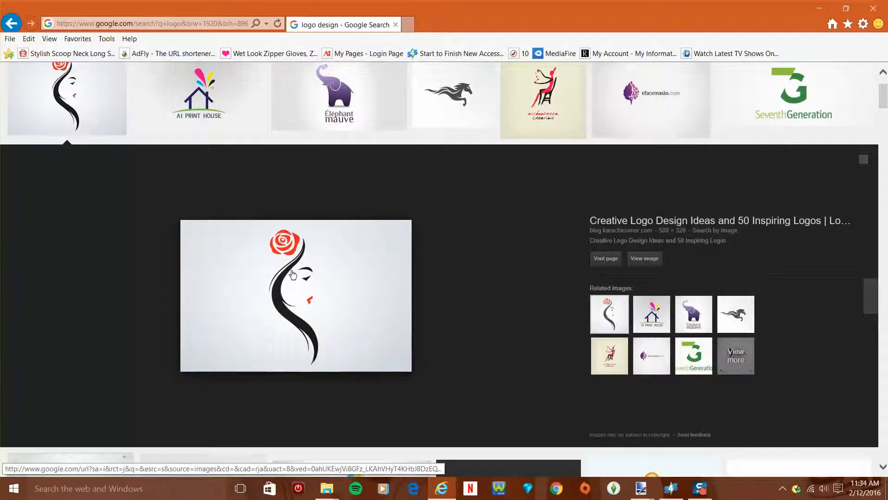
right_click(293, 274)
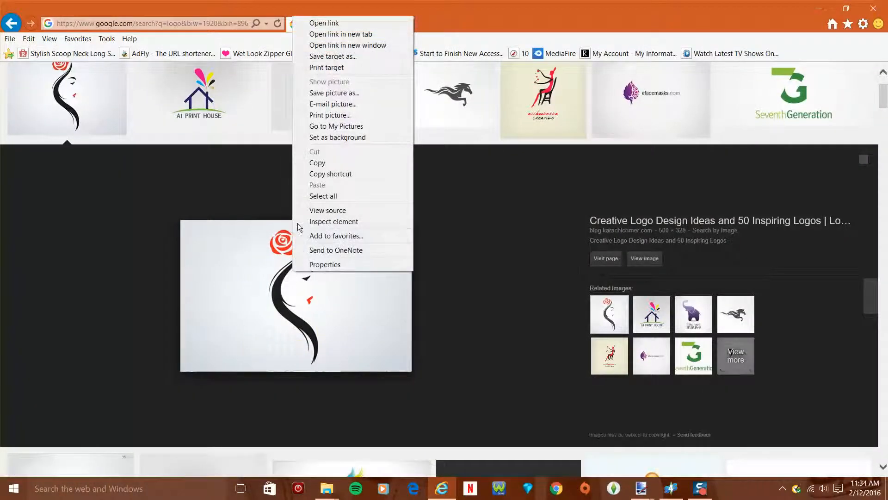
click(335, 93)
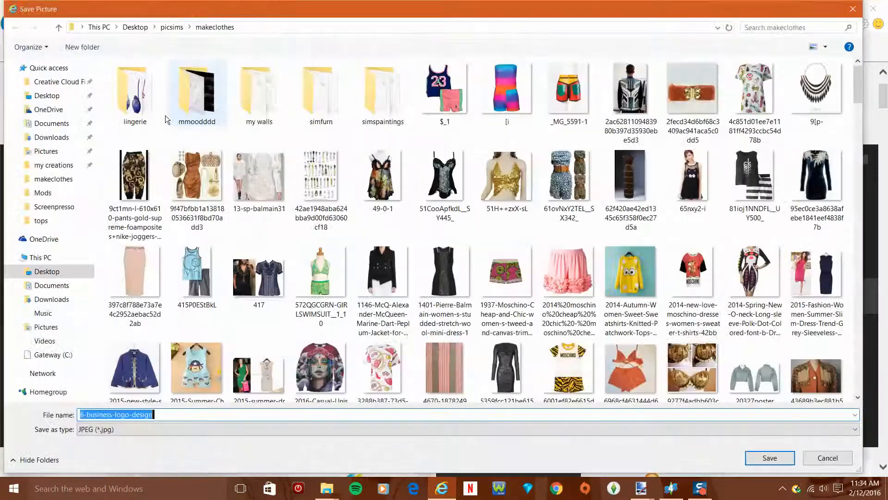
click(48, 98)
click(762, 456)
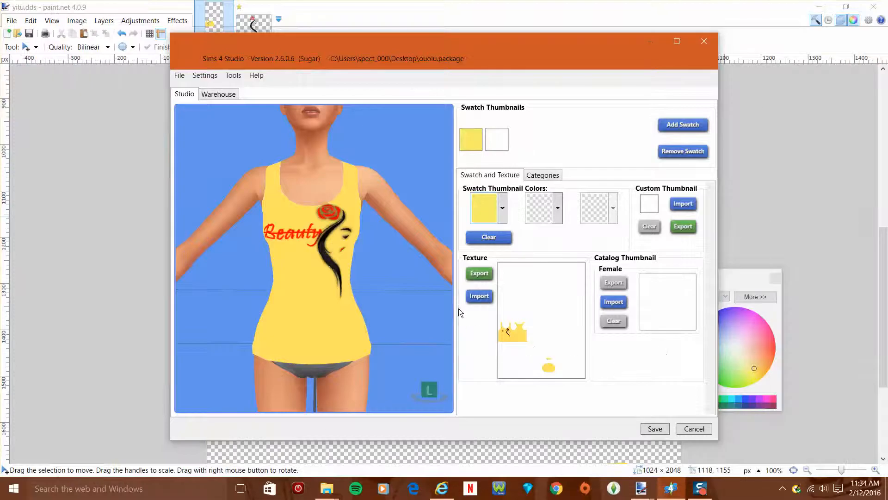
- Import 6-business-logo-design from the Desktop as the female catalog thumbnail in Sims 4 Studio
click(615, 302)
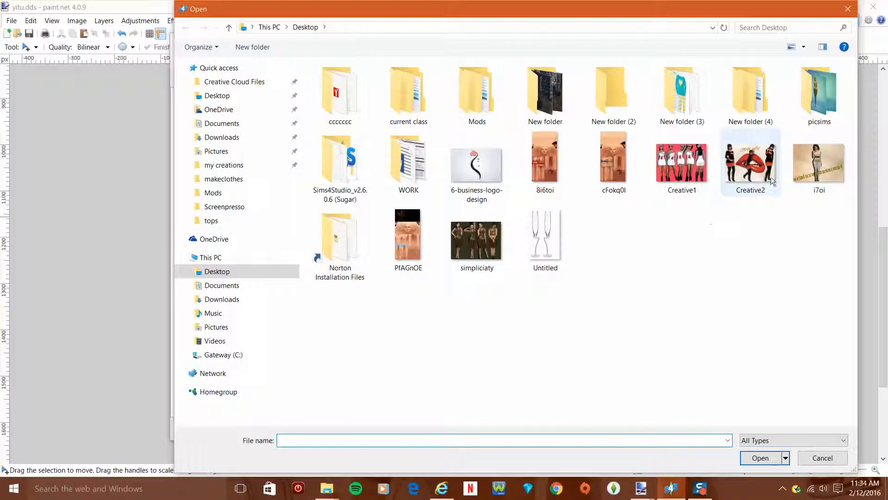
click(477, 166)
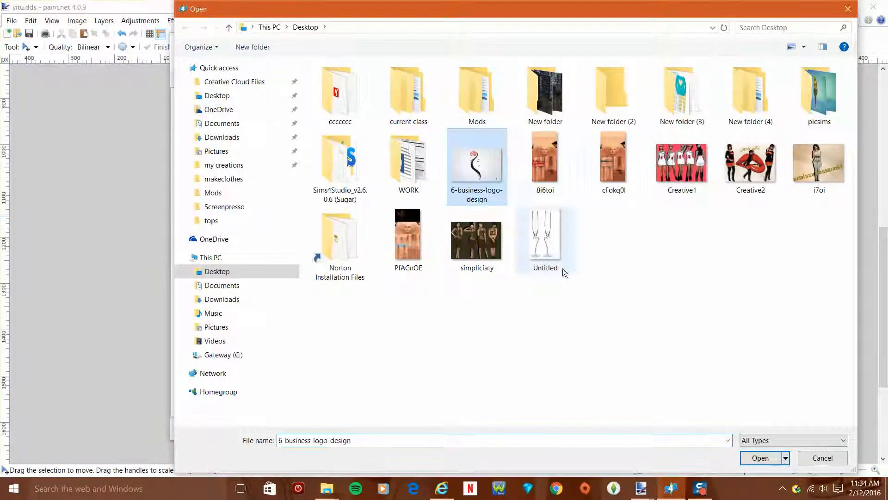
click(771, 458)
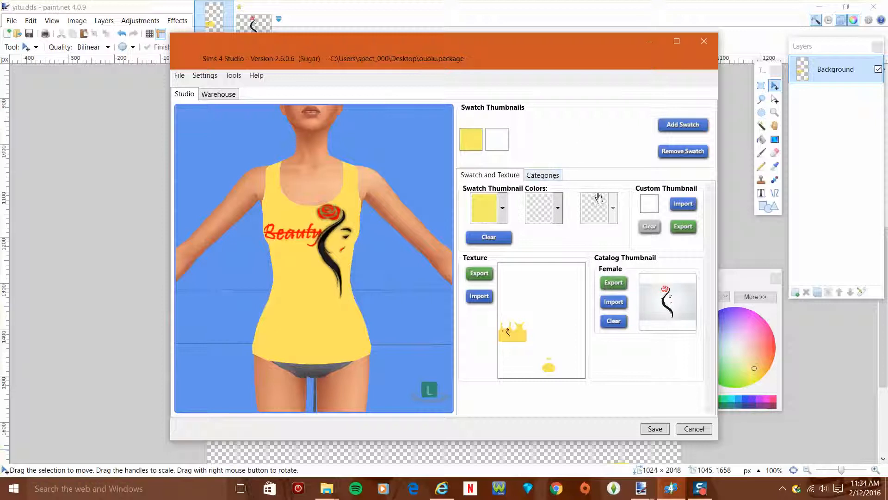
- Tag the top's color categories as Red, Yellow and Black, and remove the Green tag
click(540, 180)
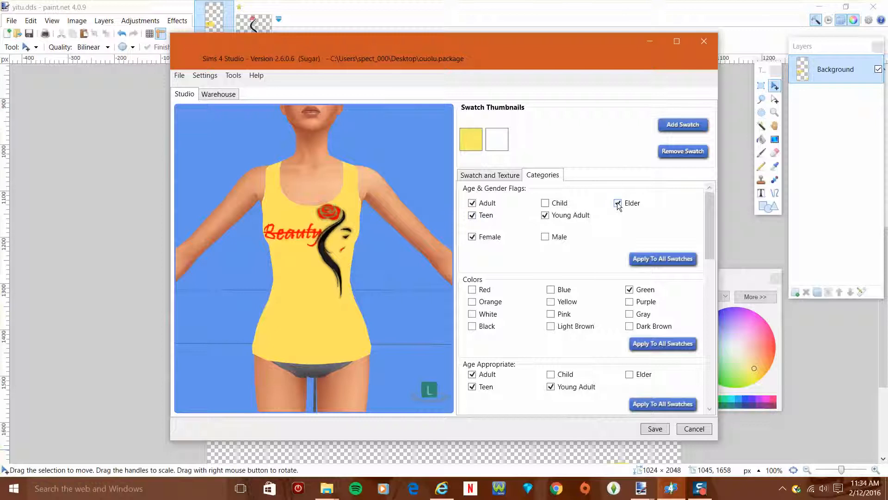
scroll(590, 244, down, 3)
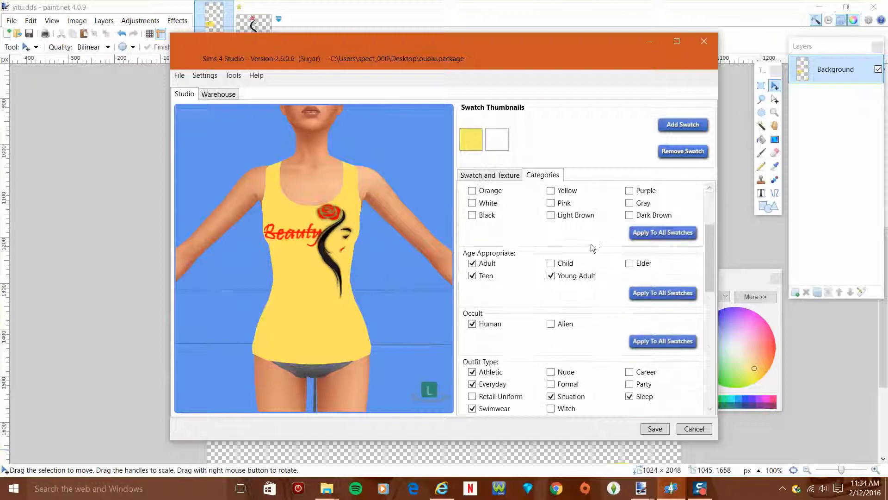
scroll(591, 243, up, 1)
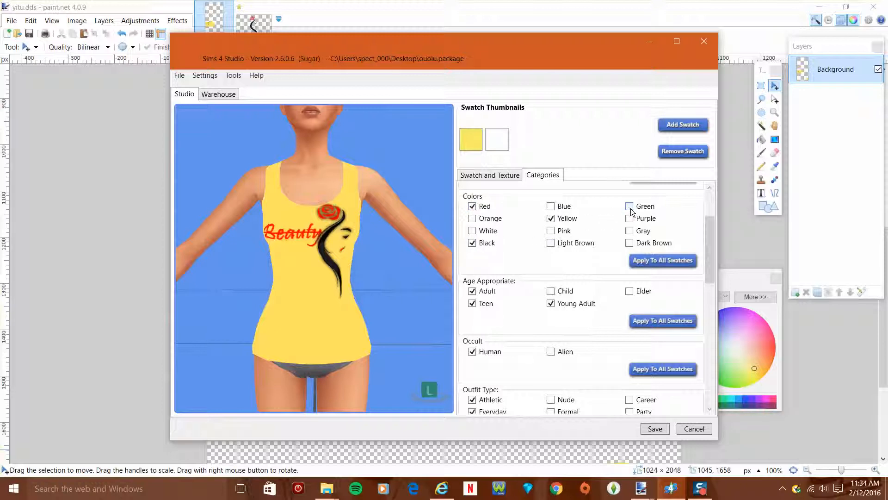
- Restrict the outfit type to Everyday by clearing Athletic, Swimwear, Situation and Sleep
scroll(556, 253, down, 3)
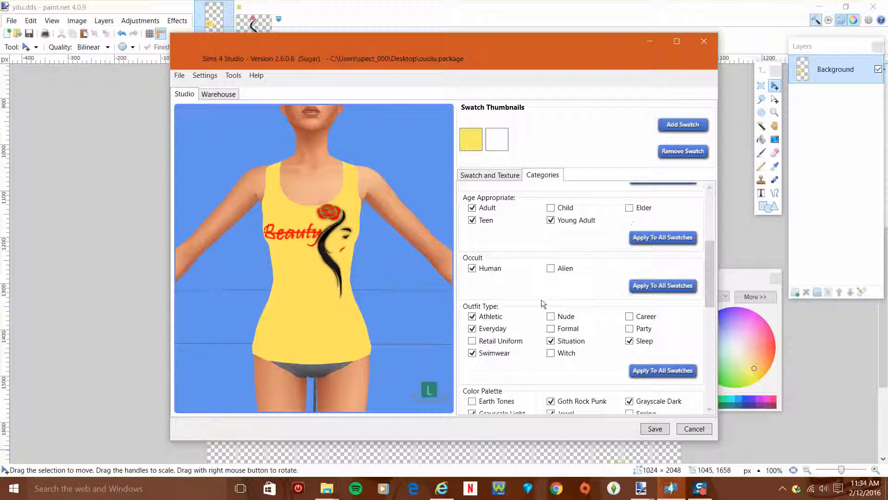
scroll(573, 291, down, 2)
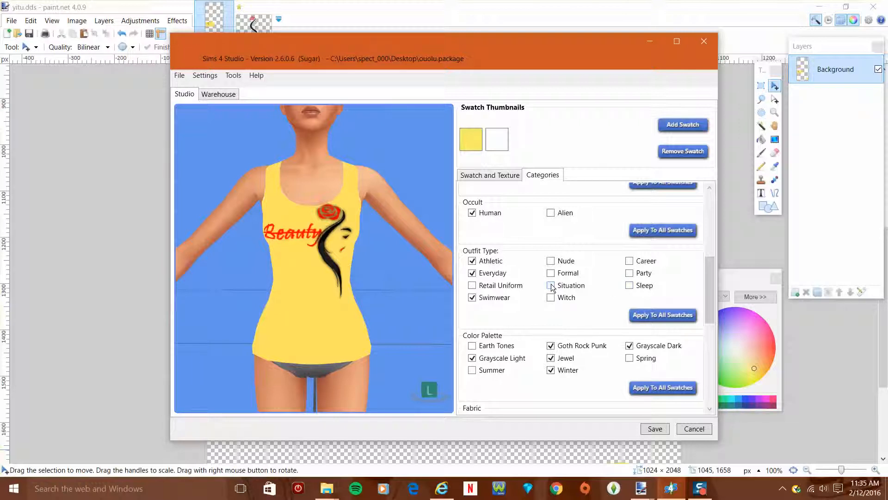
click(473, 262)
- Add Summer to the color palette categories and clear Grayscale Light, Jewel and Grayscale Dark
scroll(499, 282, down, 3)
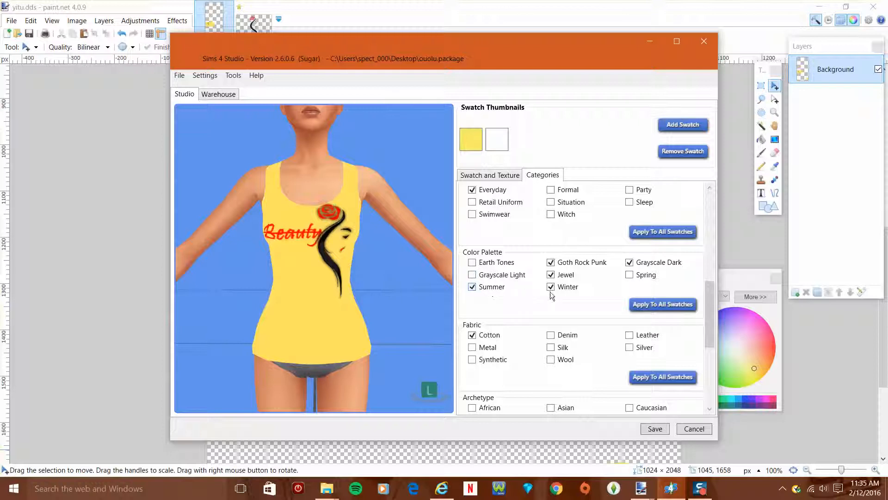
click(558, 276)
click(630, 262)
- Review the fabric, archetype and Tank Top settings, disable Allow For Random and save the package
scroll(599, 307, down, 4)
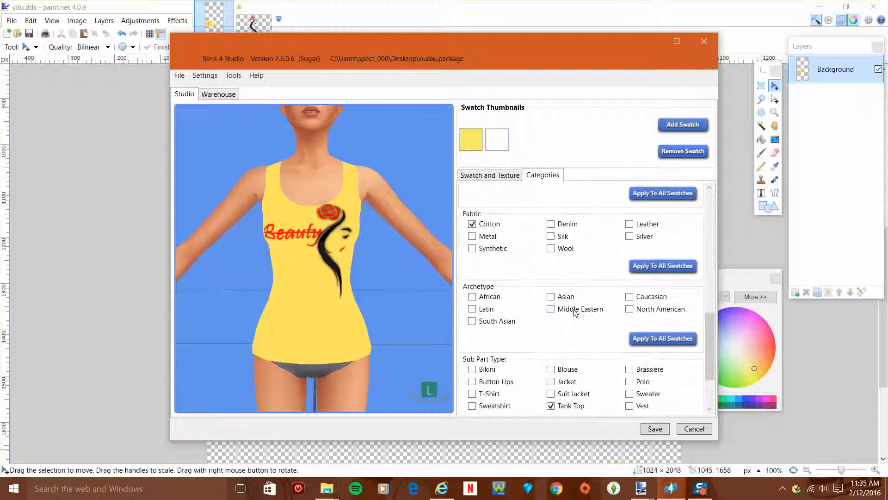
scroll(558, 314, down, 2)
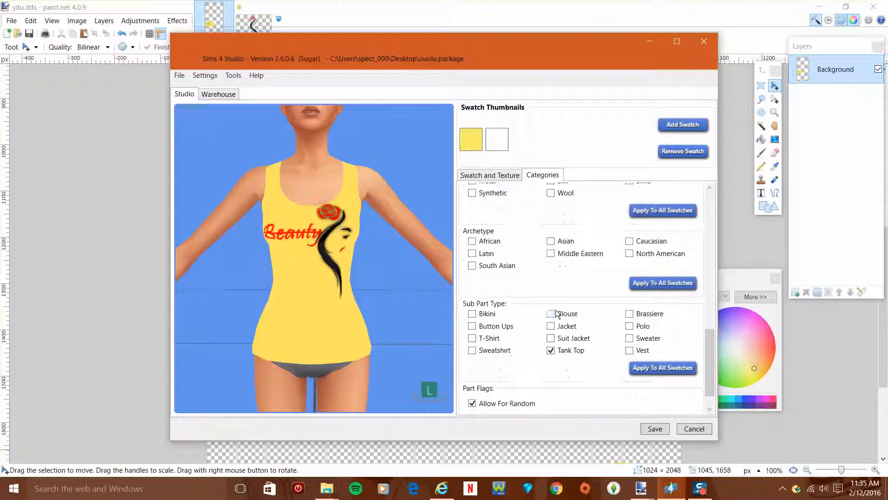
scroll(558, 314, down, 1)
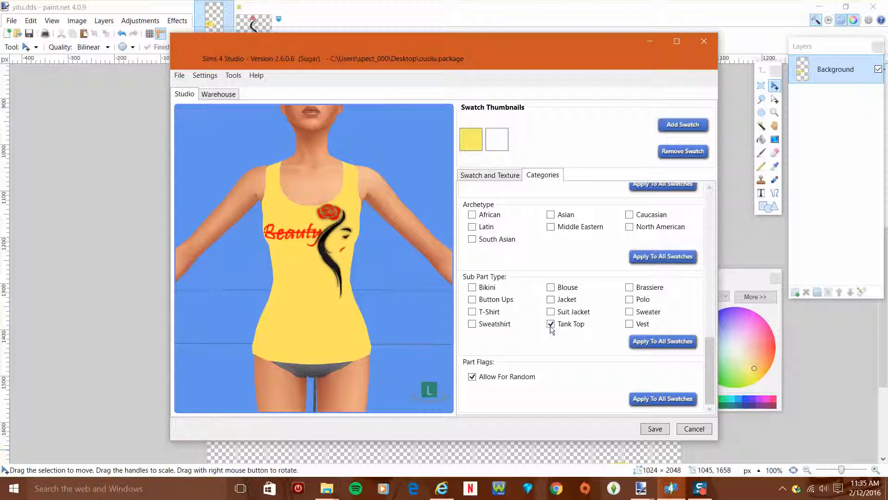
click(473, 377)
click(654, 430)
click(493, 285)
- Return to the swatch and texture settings, recheck the top on the model, save the package again and close the project
click(484, 180)
mouse_move(306, 327)
mouse_down()
mouse_move(776, 315)
mouse_move(435, 318)
mouse_move(313, 304)
mouse_move(288, 313)
mouse_move(303, 329)
mouse_up()
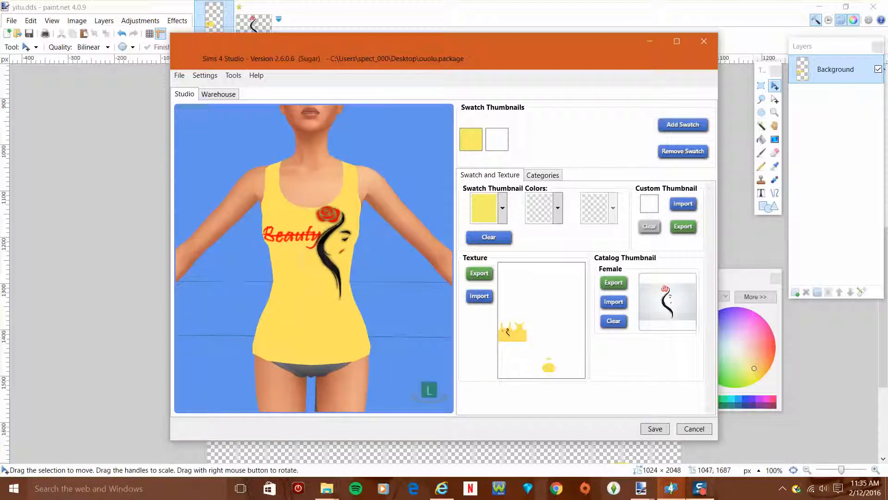
click(692, 492)
click(654, 431)
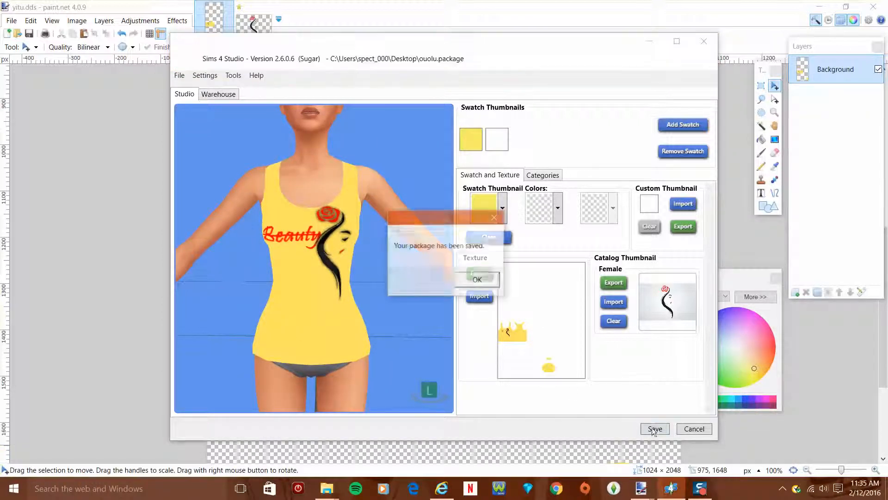
click(478, 277)
click(694, 428)
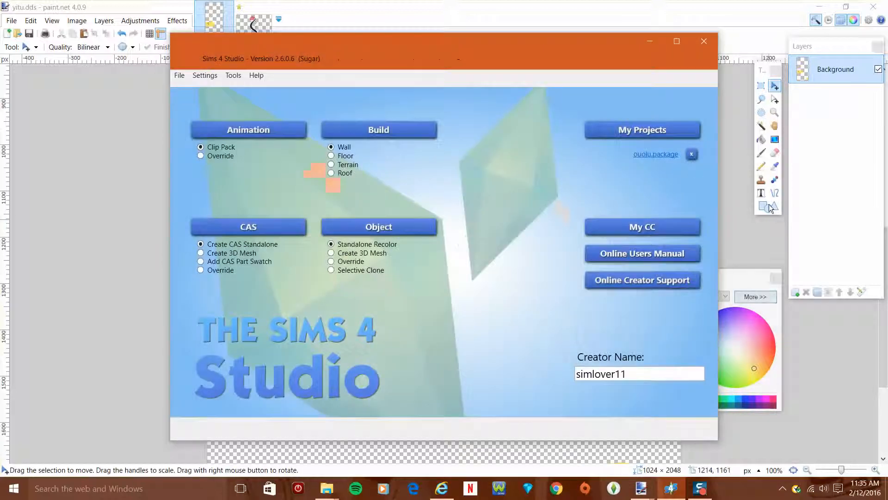
- Remove the listed package from My Projects and minimise Sims 4 Studio and paint.net to reach the Desktop folder
click(692, 155)
click(648, 41)
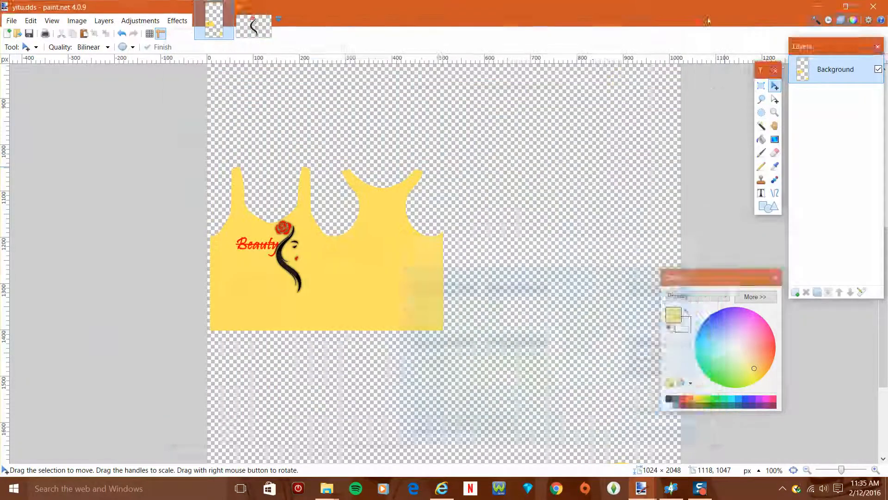
click(819, 6)
click(839, 62)
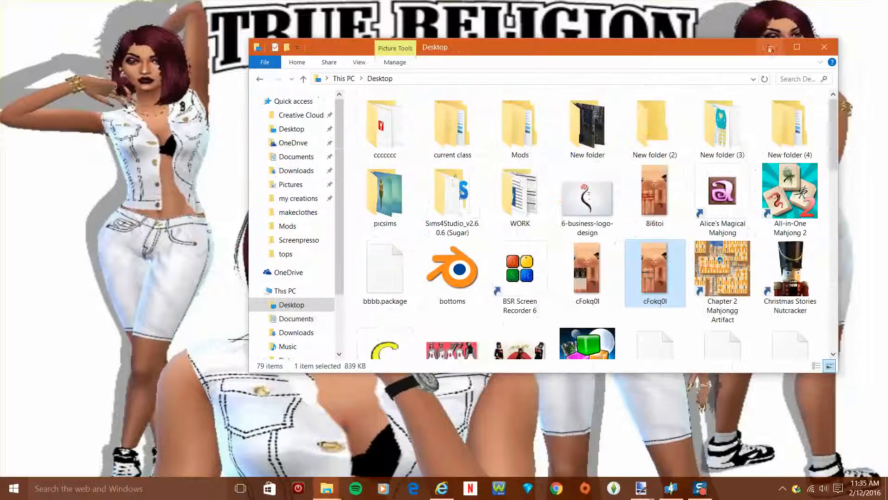
- Find ouolu.package in the Desktop folder and rename it to yellow beauty.package
scroll(647, 286, down, 3)
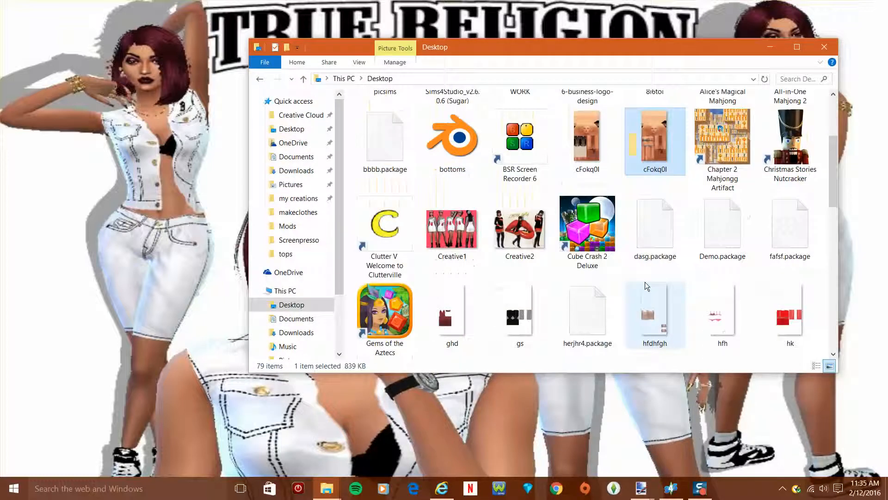
scroll(646, 286, down, 3)
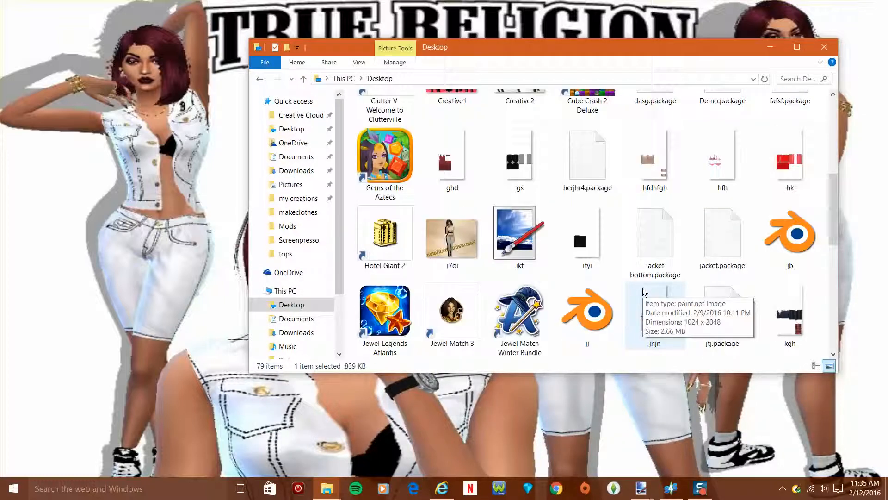
scroll(645, 291, down, 3)
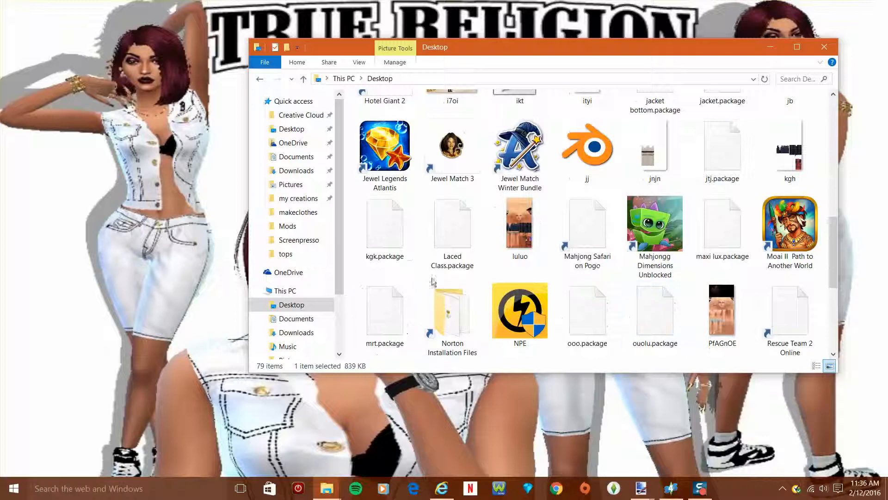
scroll(654, 319, down, 3)
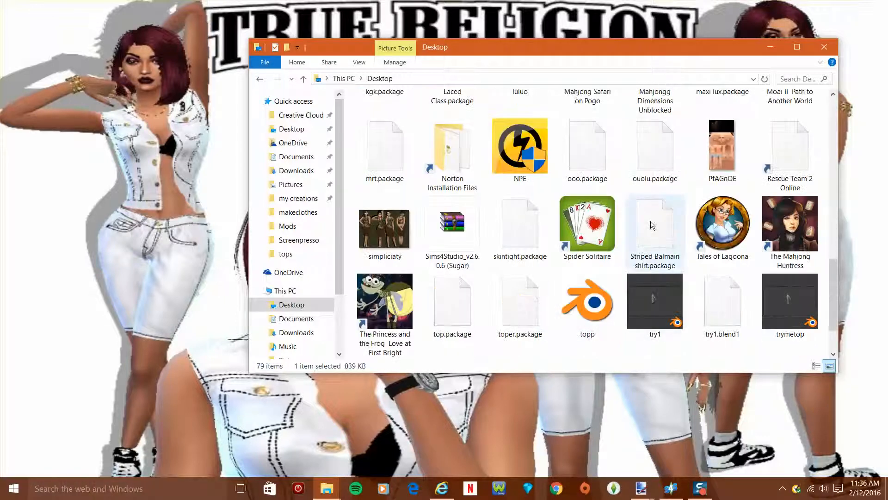
right_click(653, 166)
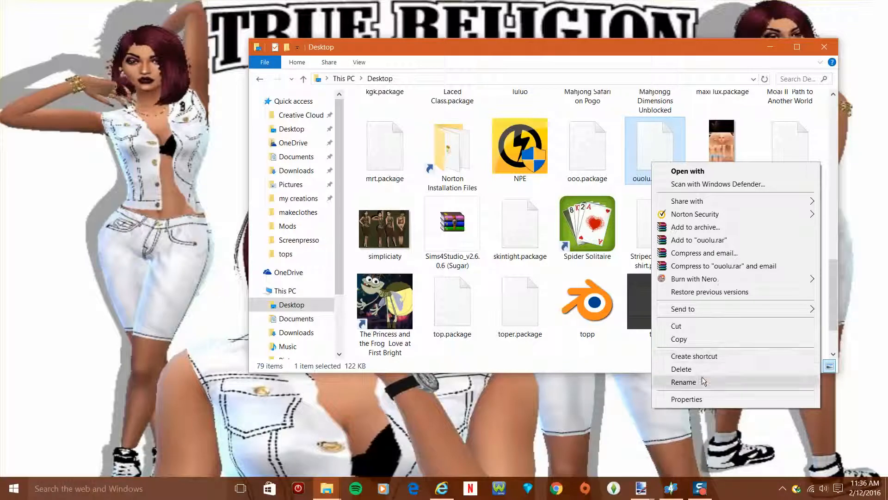
click(681, 381)
click(703, 381)
right_click(654, 169)
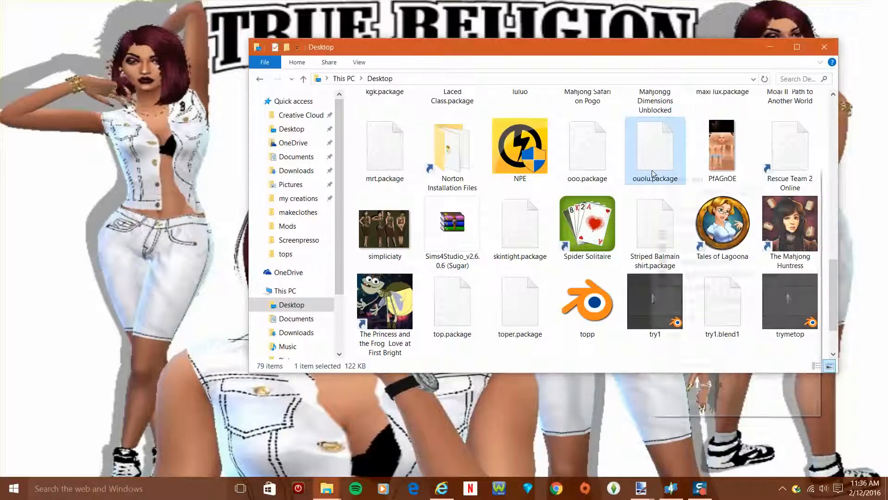
click(685, 390)
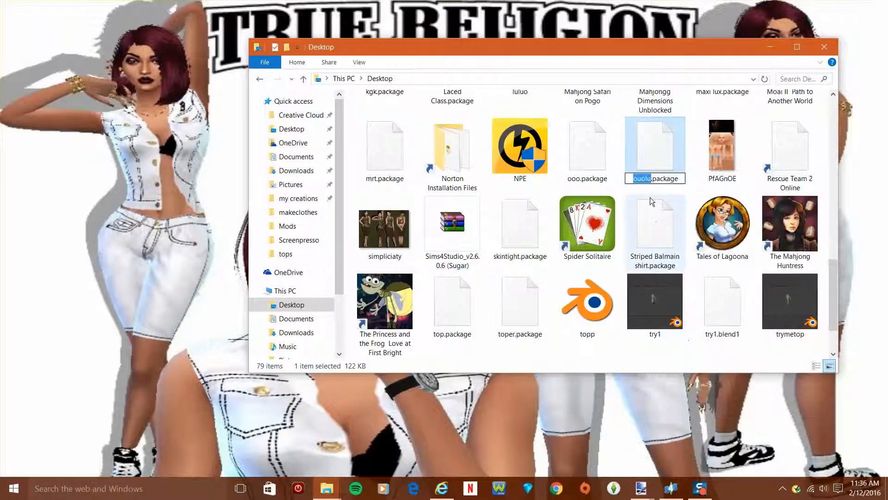
text(llow bea)
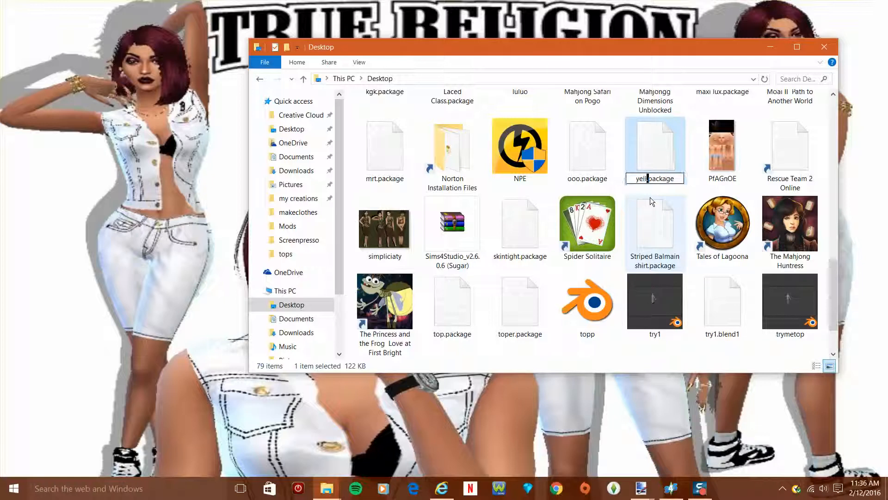
text(uty)
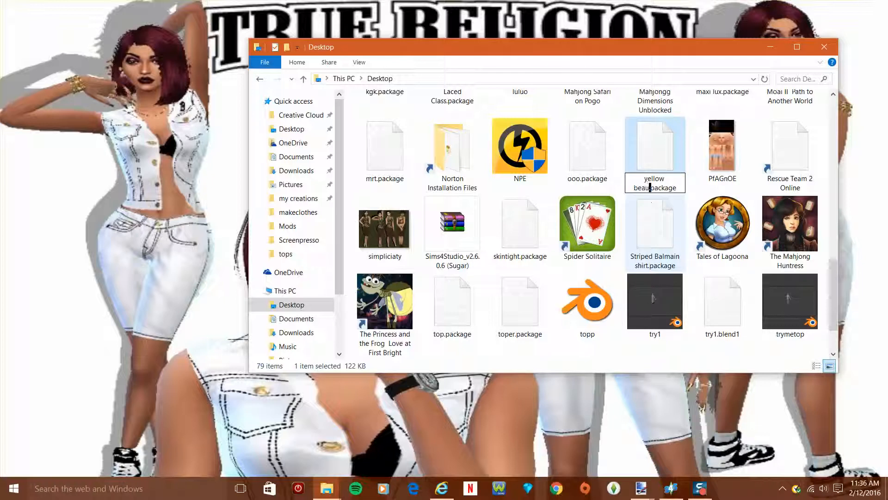
key(Return)
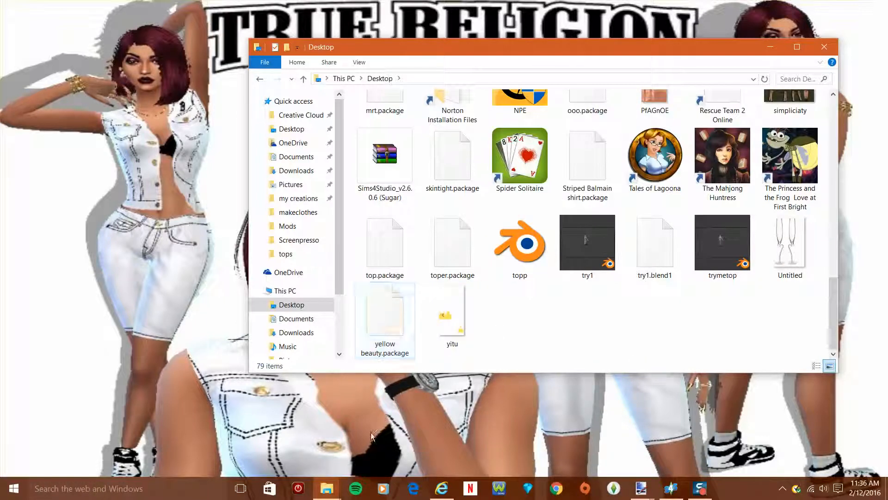
- Open a second File Explorer window beside the Desktop one and go to Documents > Electronic Arts > The Sims 4 > Mods
right_click(328, 493)
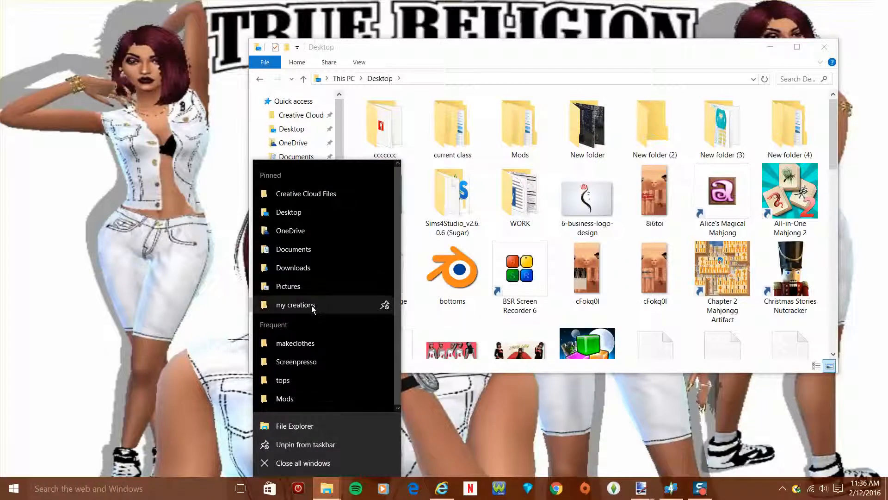
click(298, 254)
drag(460, 88, 714, 80)
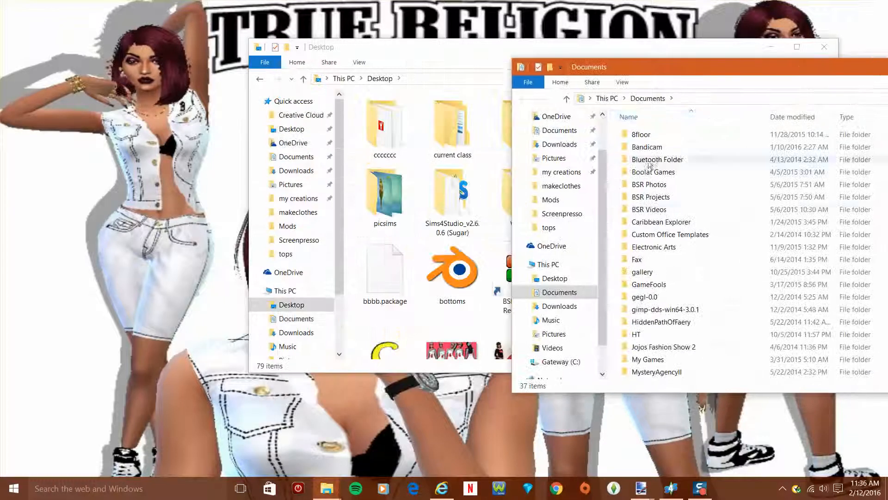
double_click(648, 247)
double_click(653, 135)
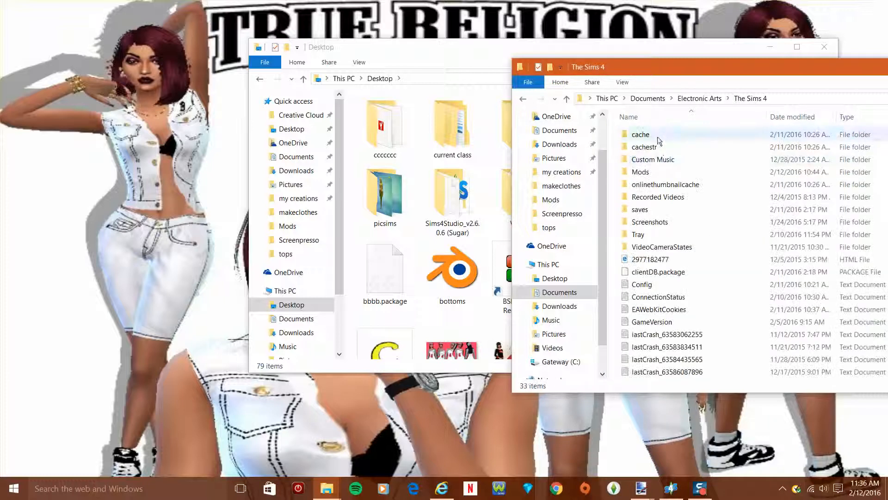
double_click(655, 172)
- Sort the Mods subfolders by name and open the my creations folder
scroll(655, 174, down, 5)
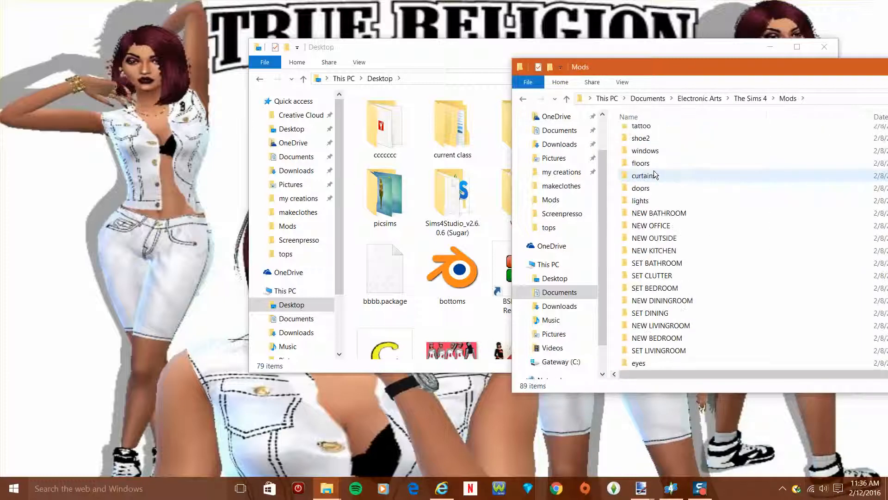
scroll(655, 175, down, 3)
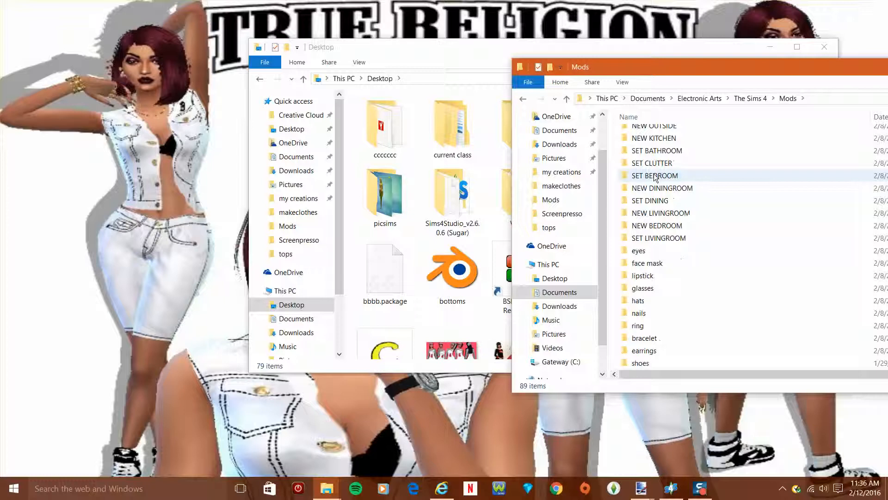
scroll(655, 176, down, 5)
scroll(653, 180, up, 6)
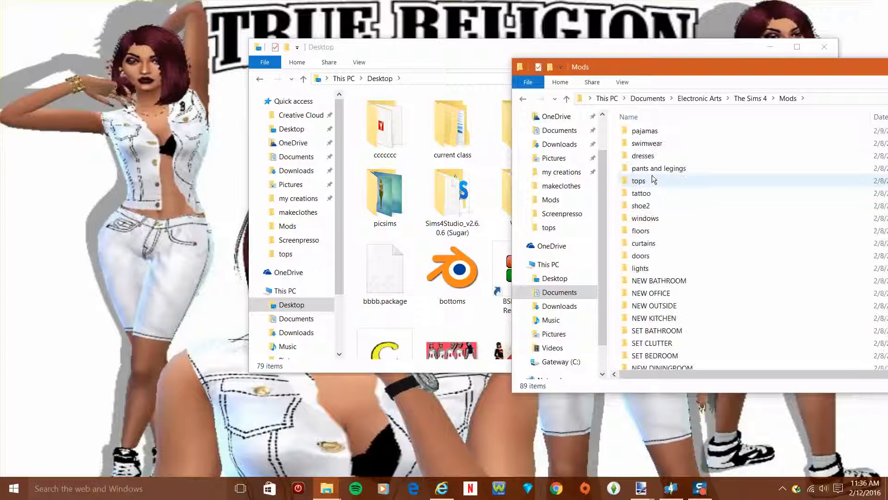
scroll(643, 195, down, 3)
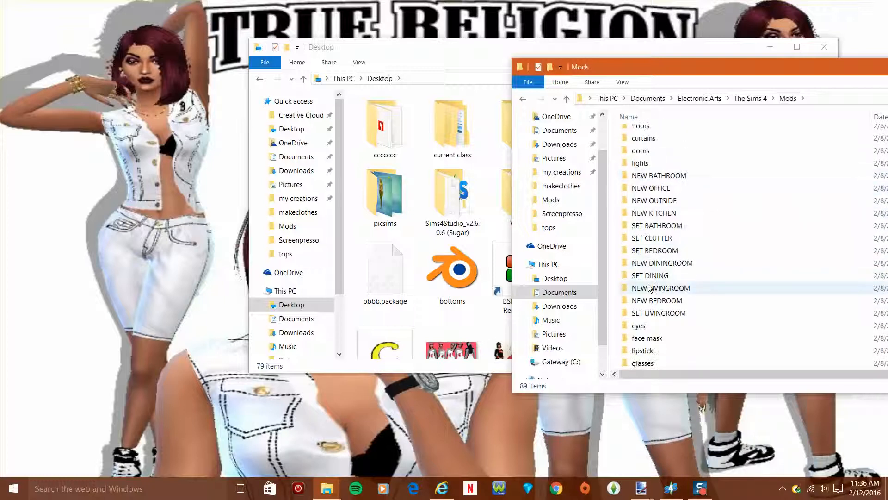
click(672, 117)
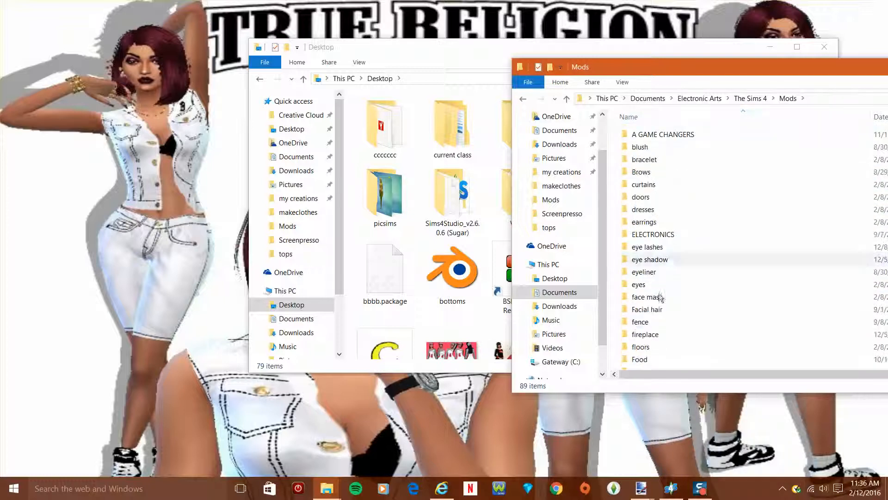
scroll(657, 276, down, 8)
click(657, 277)
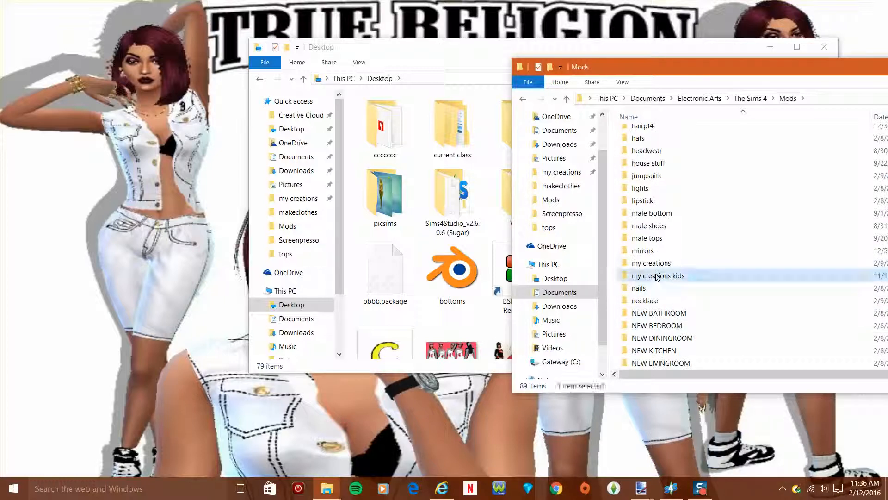
double_click(652, 263)
- Place the Desktop window beside the my creations window and move yellow beauty.package into the my creations folder
click(430, 293)
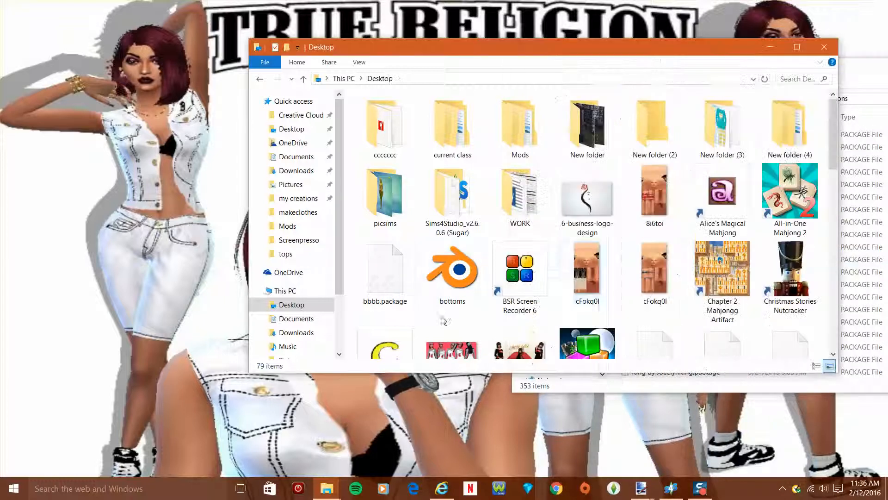
drag(615, 53, 405, 56)
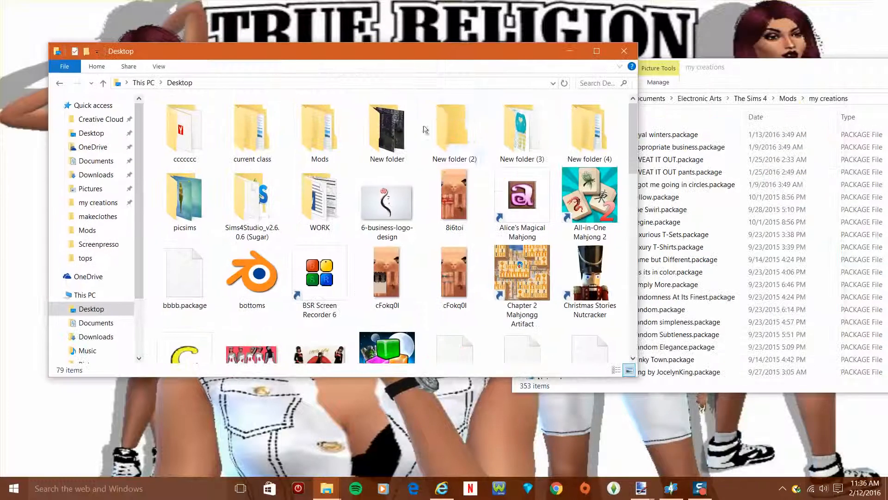
scroll(326, 302, down, 5)
scroll(326, 301, down, 2)
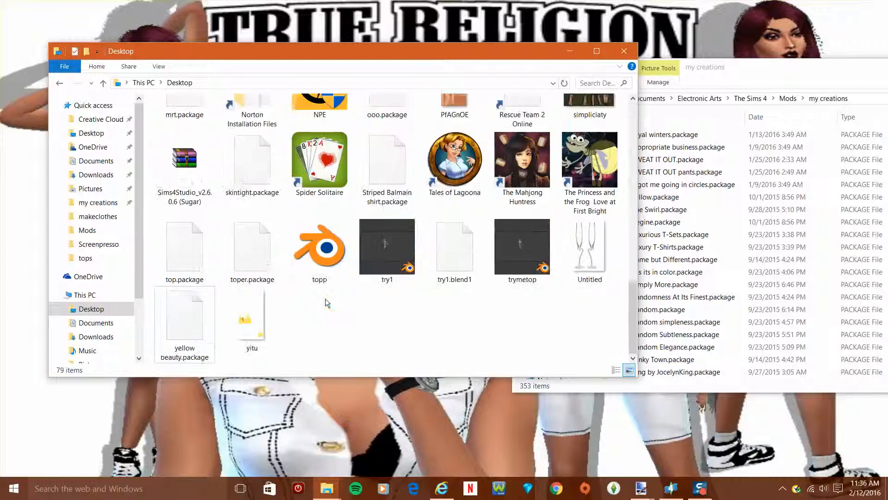
click(184, 319)
drag(633, 260, 782, 248)
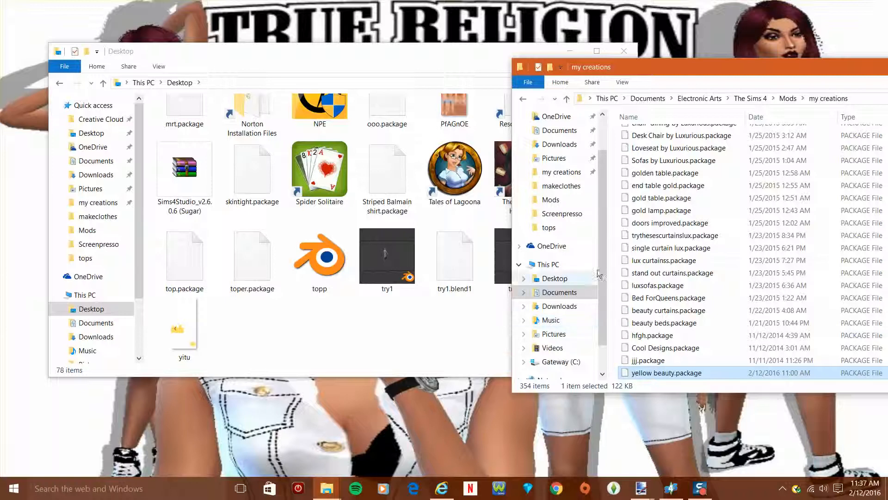
click(730, 465)
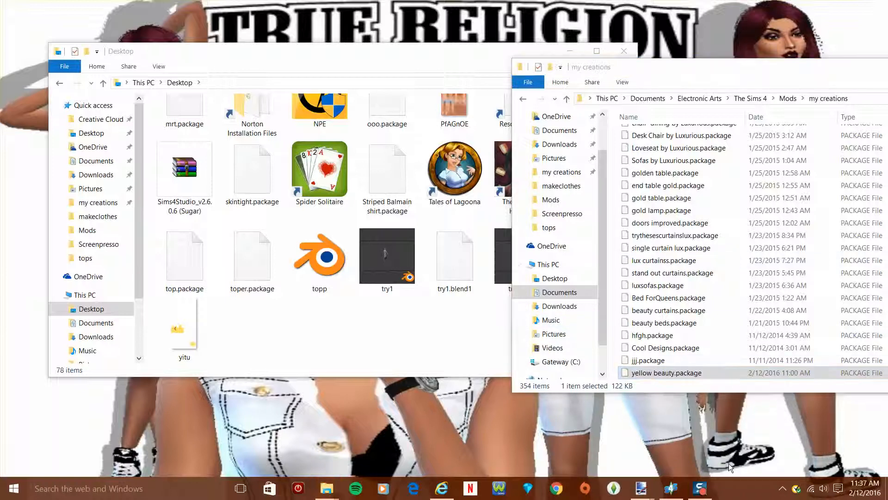